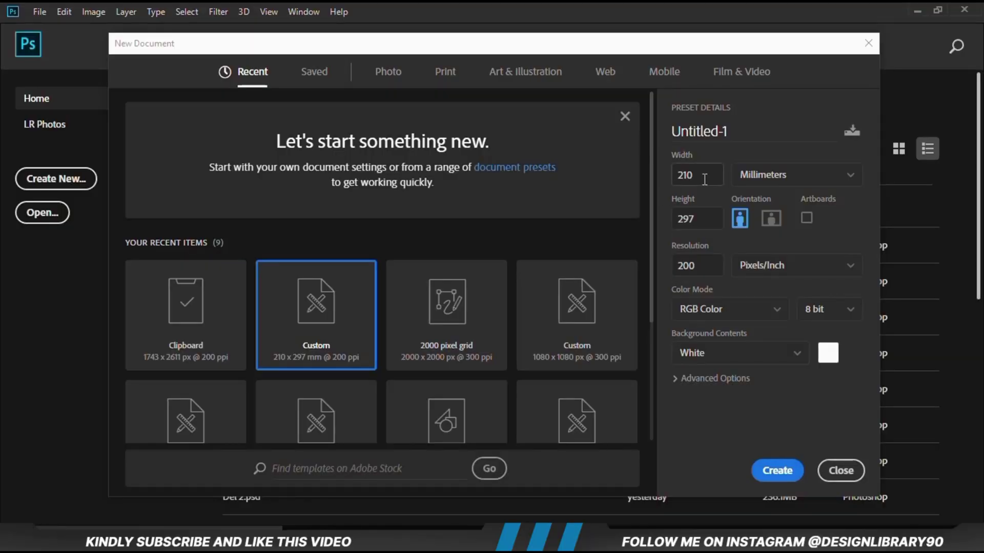
Step: Create a new 210 x 297 mm RGB document at 200 pixels/inch with a white background
double_click(705, 180)
double_click(702, 218)
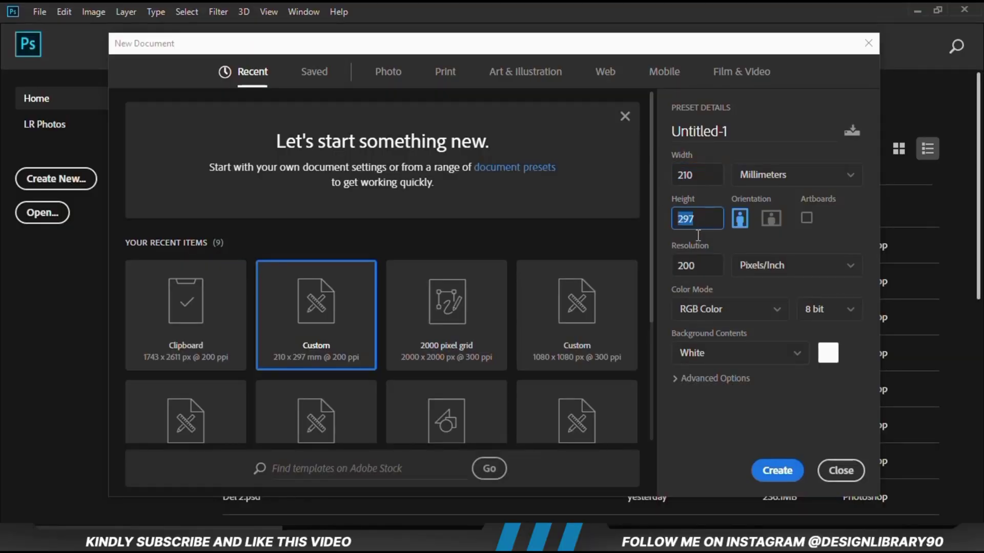
double_click(698, 266)
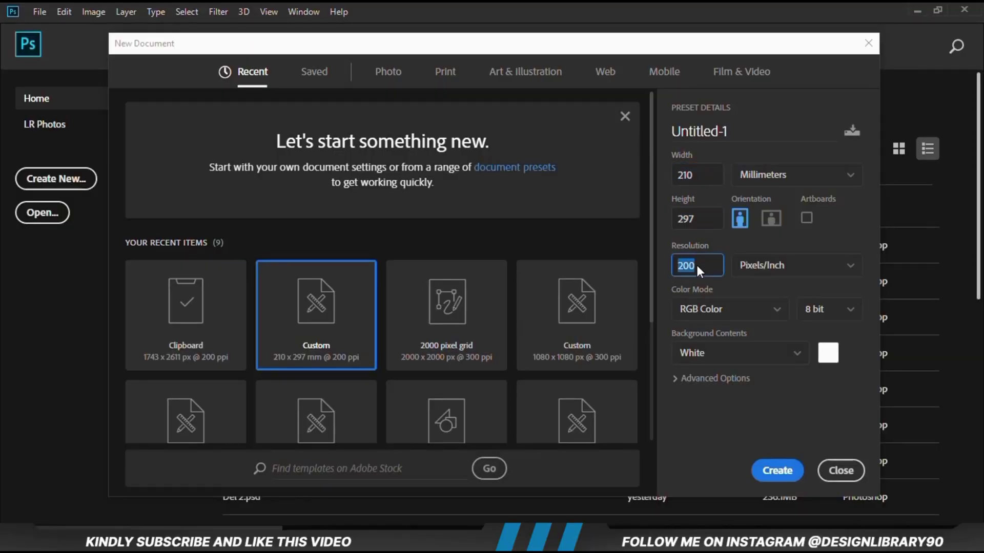
left_click(773, 469)
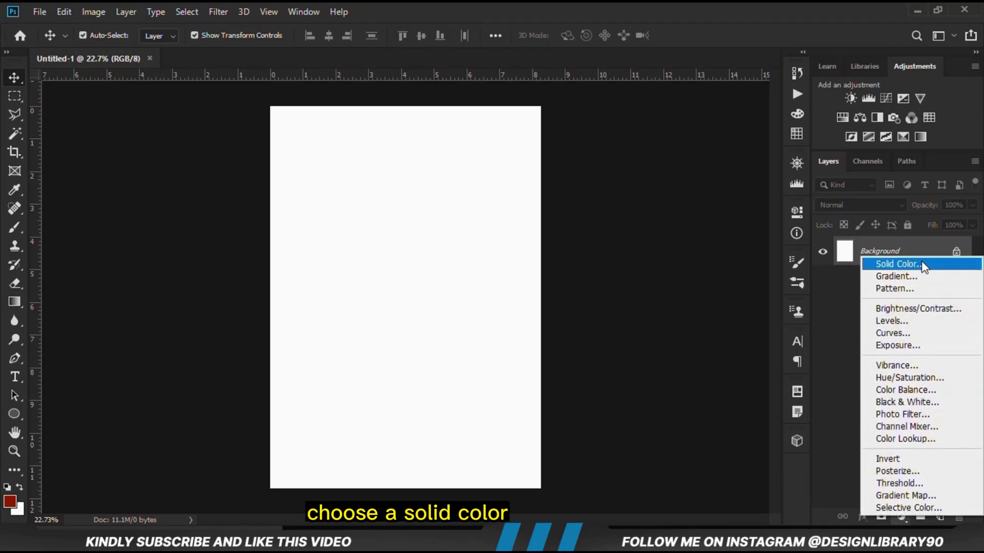
Step: Add a solid colour fill layer using the hex code 611604 copied from the Notepad note
left_click(920, 266)
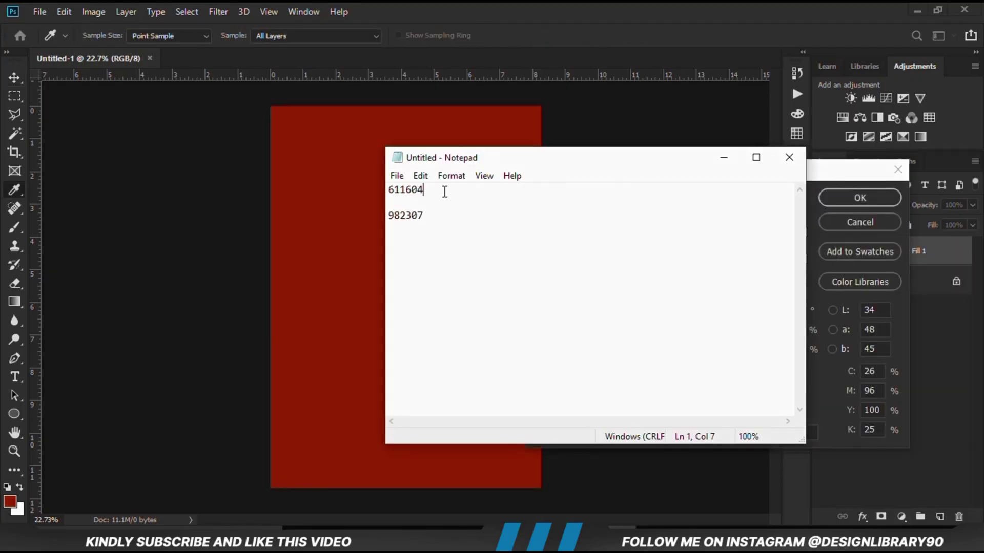
double_click(444, 191)
right_click(409, 192)
left_click(450, 237)
left_click(723, 158)
right_click(777, 440)
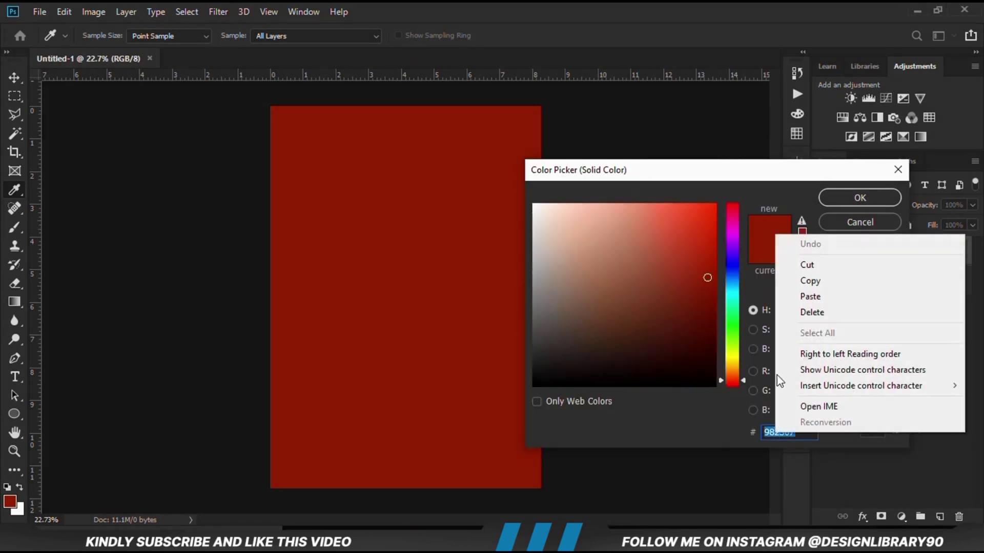
left_click(807, 295)
double_click(808, 433)
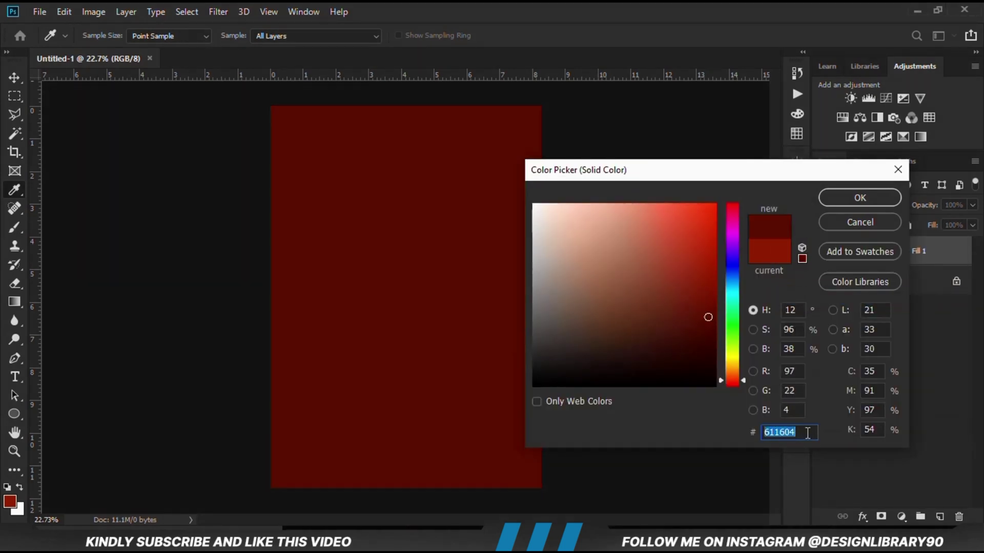
left_click(847, 200)
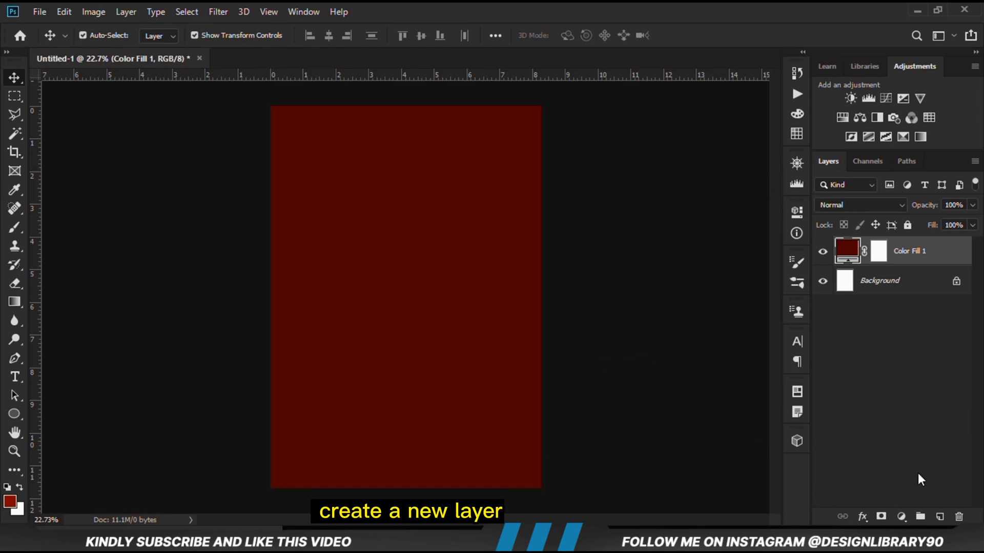
Step: Add an empty layer and set up a soft round brush at 100% opacity, enlarged to 1400 px
left_click(939, 516)
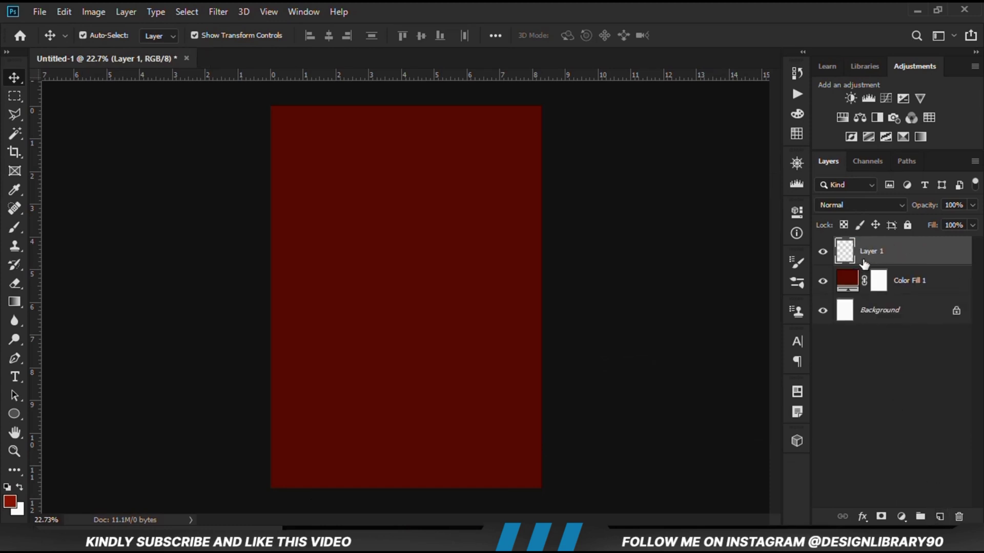
left_click(15, 226)
right_click(14, 227)
left_click(62, 229)
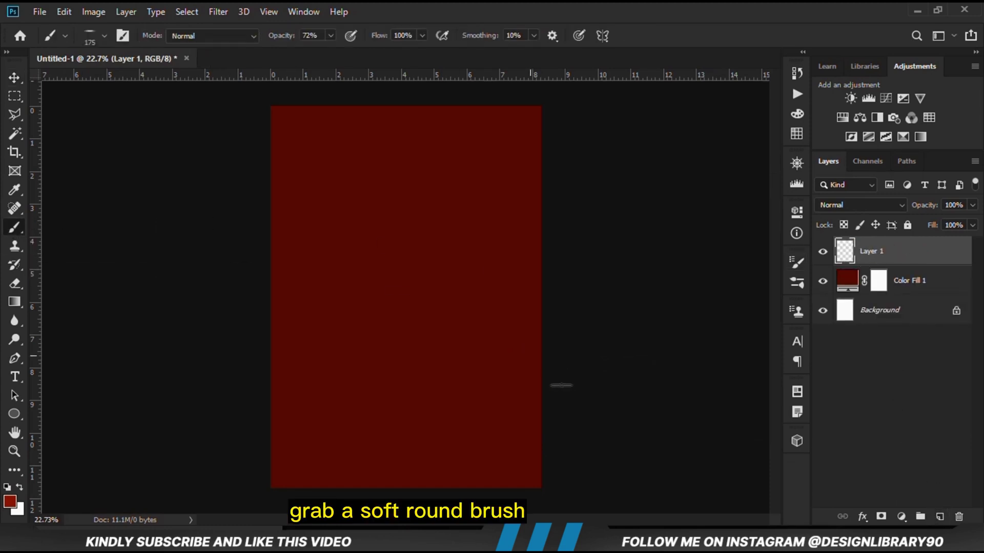
right_click(417, 311)
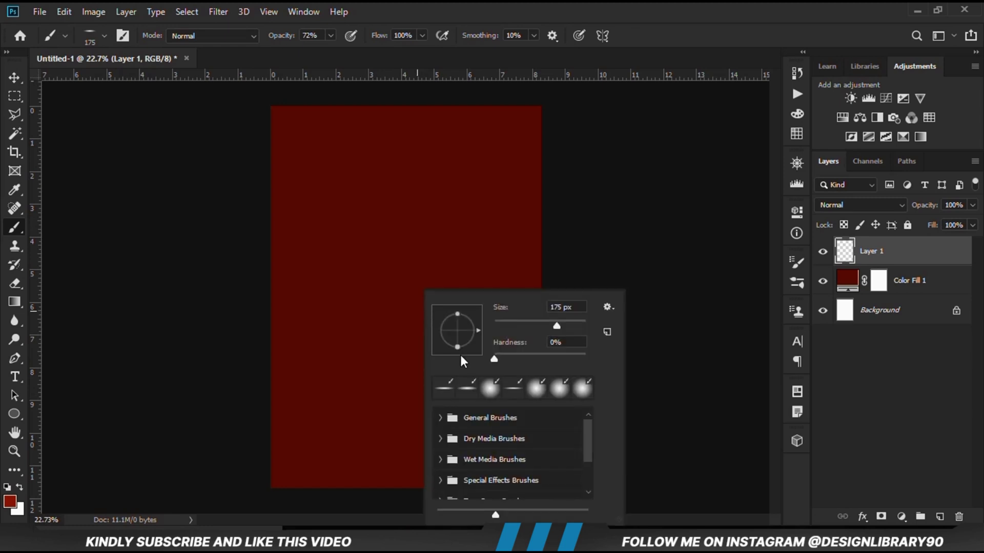
left_click(448, 6)
left_click_drag(331, 38, 336, 51)
key("bracketright")
key("bracketright")
key("bracketright")
key("bracketright")
key("bracketright")
key("bracketright")
key("bracketright")
key("bracketright")
key("bracketright")
key("bracketright")
key("bracketright")
key("bracketright")
key("bracketright")
key("bracketright")
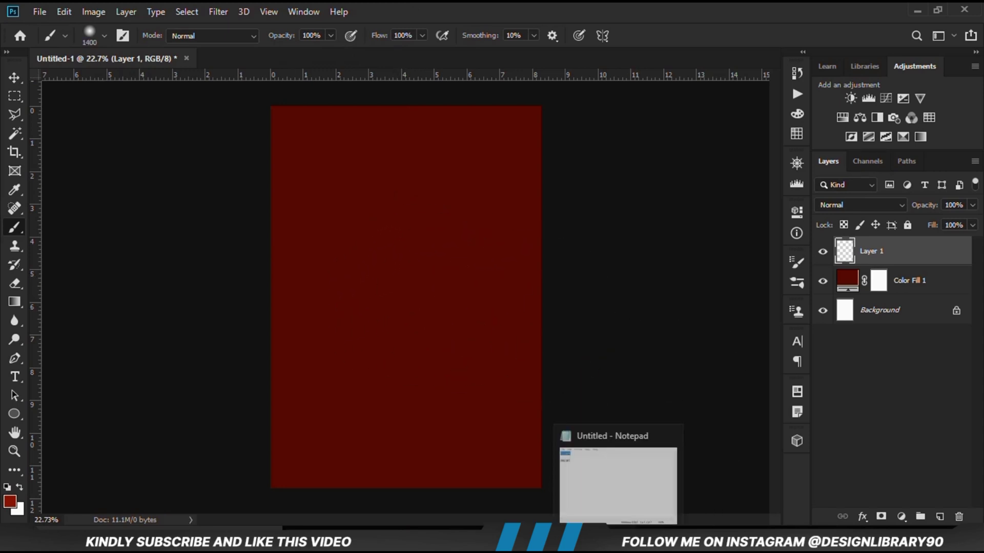
Step: Copy the hex code 982307 from the Notepad note and set the foreground colour to 982307
left_click(618, 546)
double_click(431, 215)
left_click(432, 215)
double_click(420, 218)
right_click(420, 218)
left_click(450, 263)
left_click(475, 45)
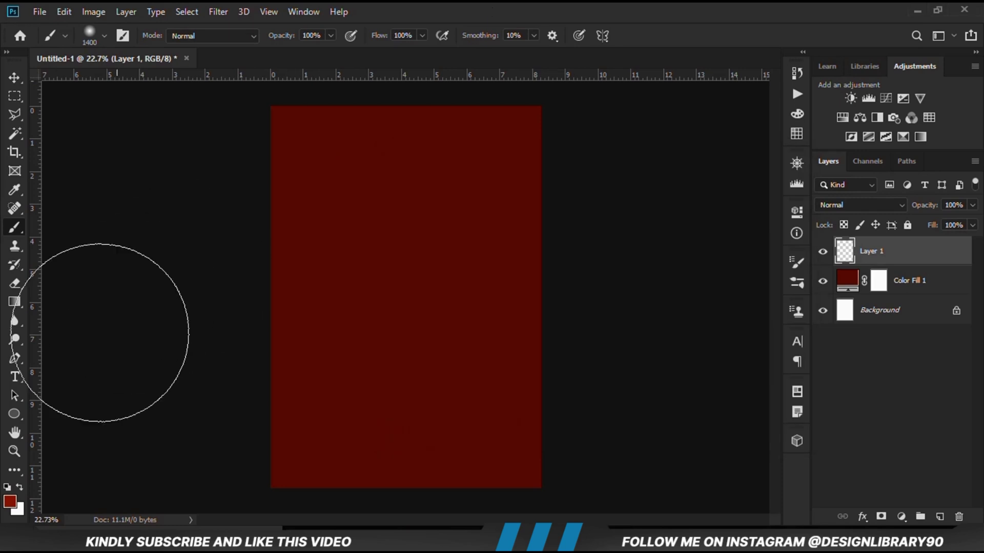
left_click(9, 503)
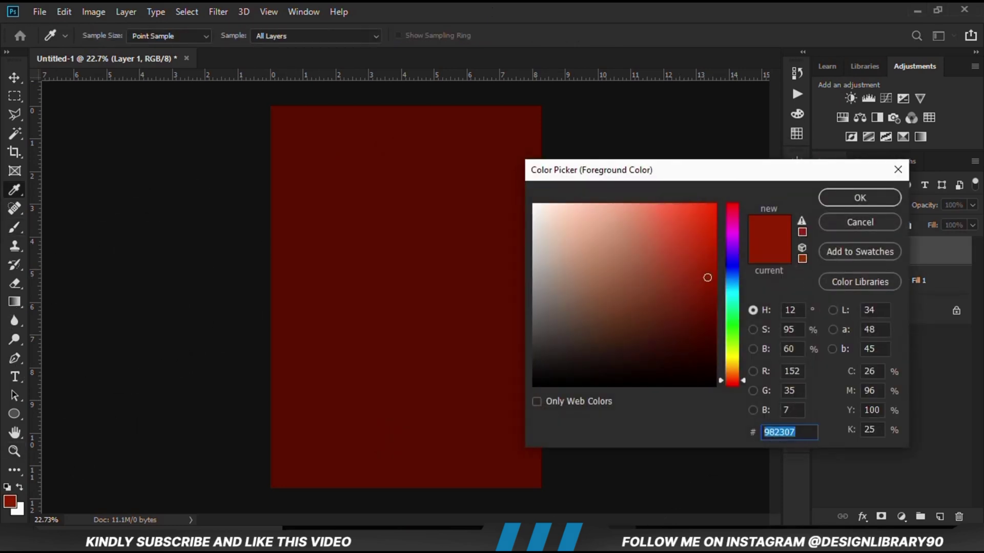
left_click(620, 545)
left_click(836, 177)
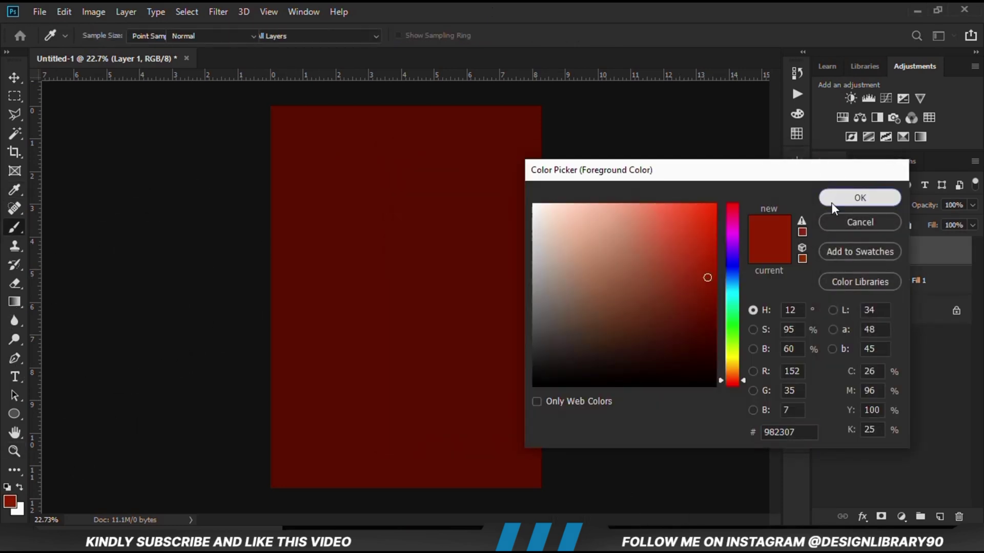
left_click(831, 202)
Step: Enlarge the brush to 2300 px and paint a single soft red dab at the centre of the canvas
key("bracketright")
key("bracketright")
key("bracketright")
key("bracketright")
key("bracketright")
key("bracketright")
key("bracketright")
key("bracketright")
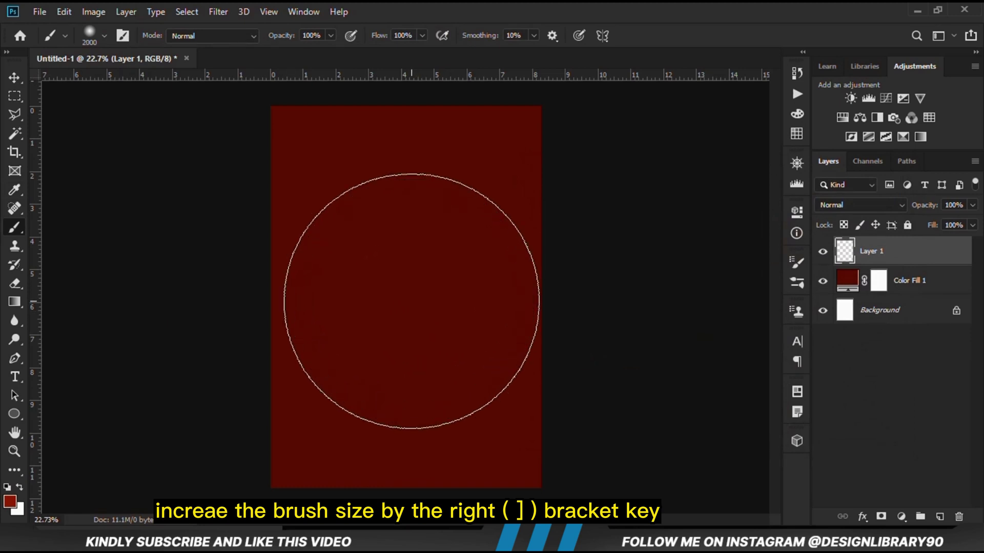
key("bracketright")
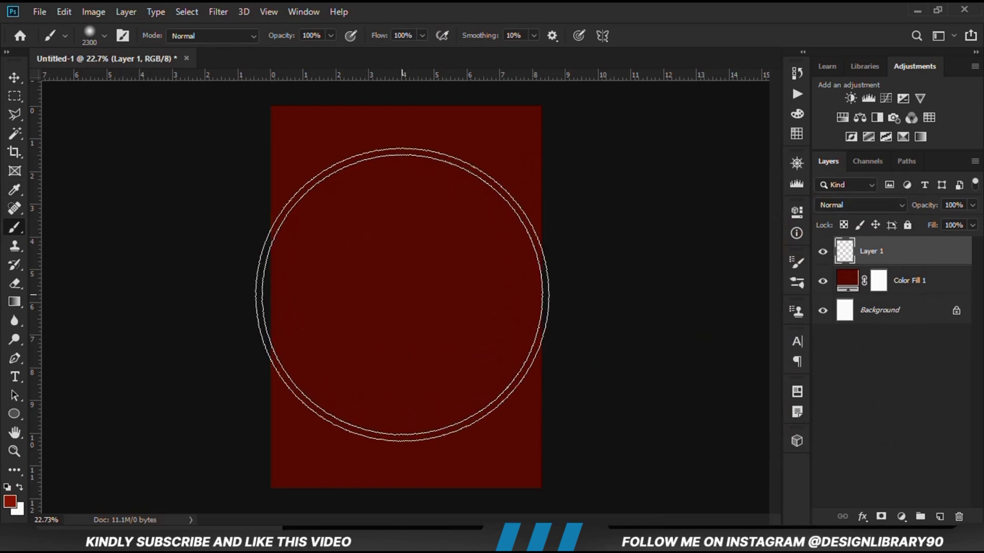
left_click(401, 295)
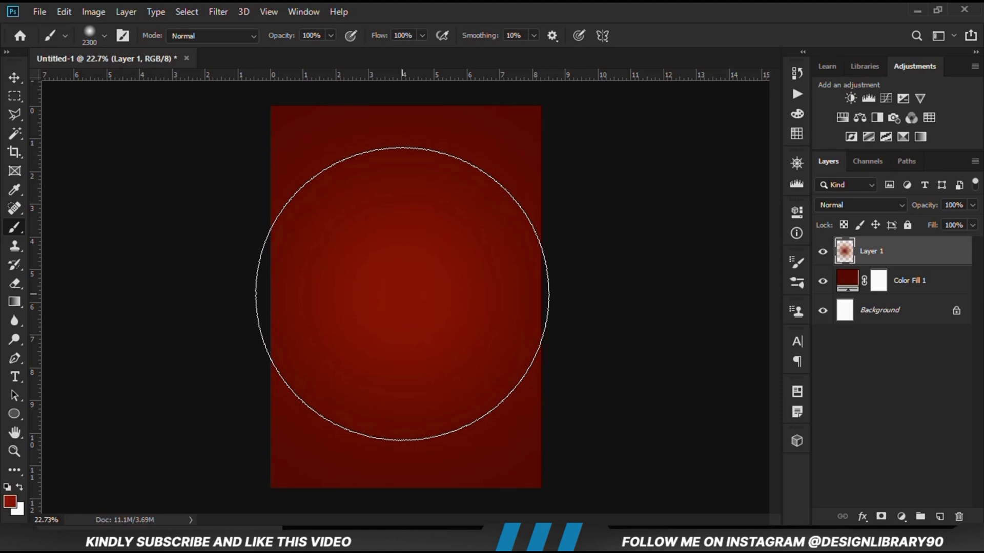
Step: Reduce the opacity of the red glow on Layer 1 to 66%, compare it hidden and shown, and deselect the layer
left_click(15, 78)
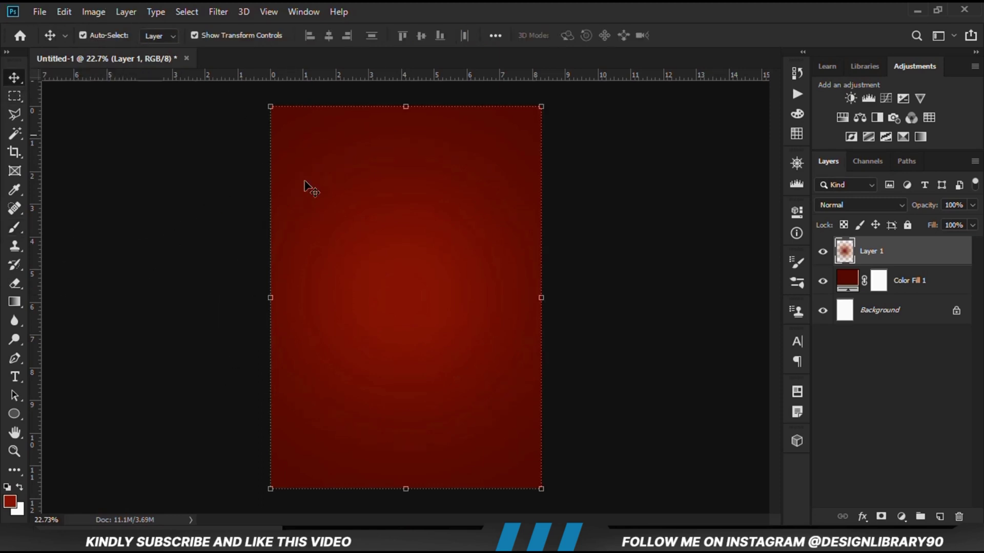
left_click(820, 261)
left_click(820, 263)
left_click(972, 207)
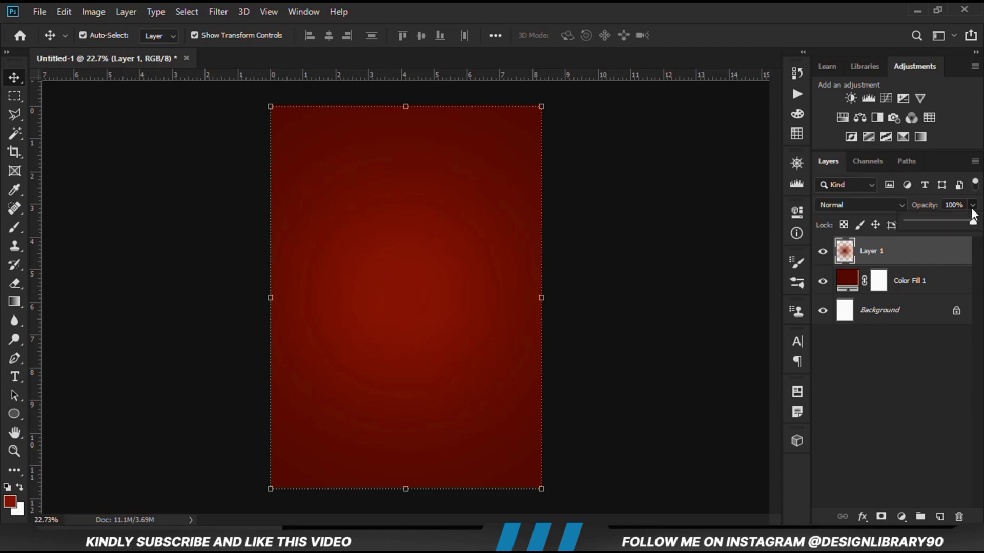
left_click_drag(952, 222, 951, 221)
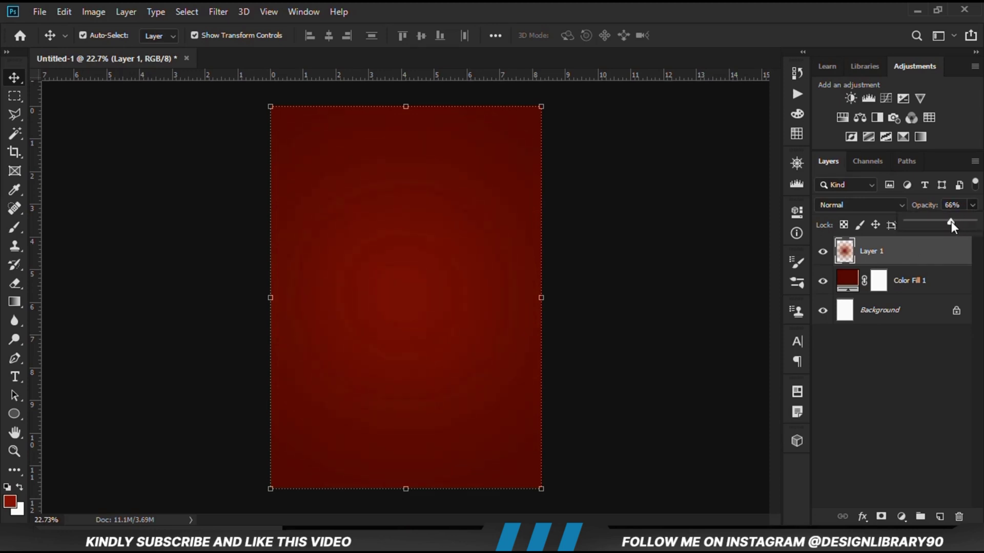
left_click(820, 254)
left_click(820, 254)
left_click(723, 356)
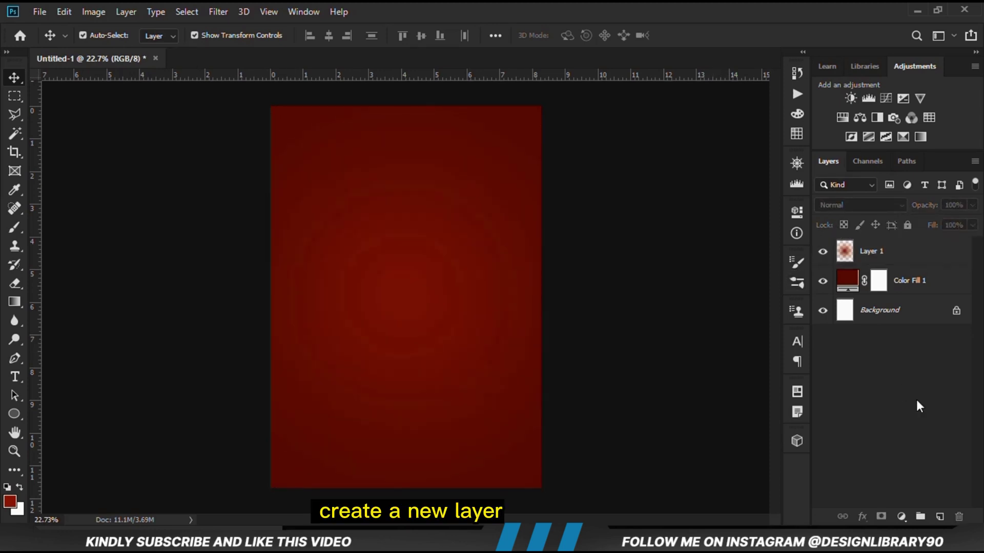
Step: Add a new layer and paint a single soft white (ffffff) brush dab at the centre of the canvas
left_click(938, 517)
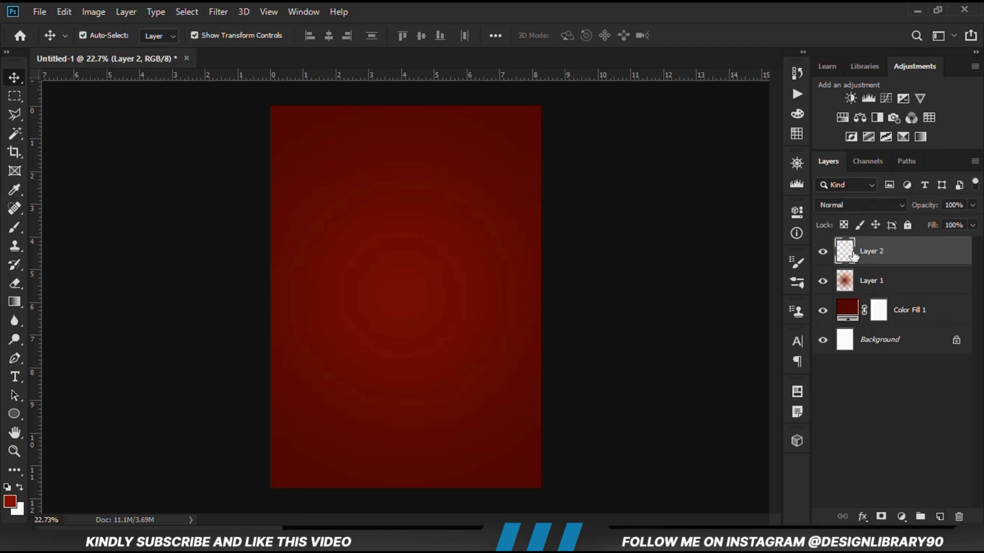
left_click_drag(14, 227, 75, 228)
left_click(19, 487)
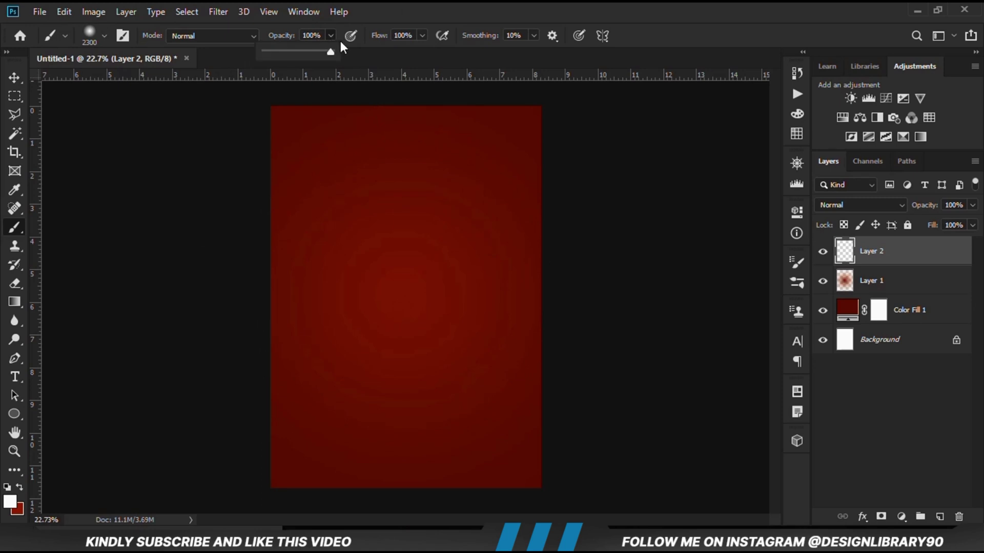
left_click(10, 502)
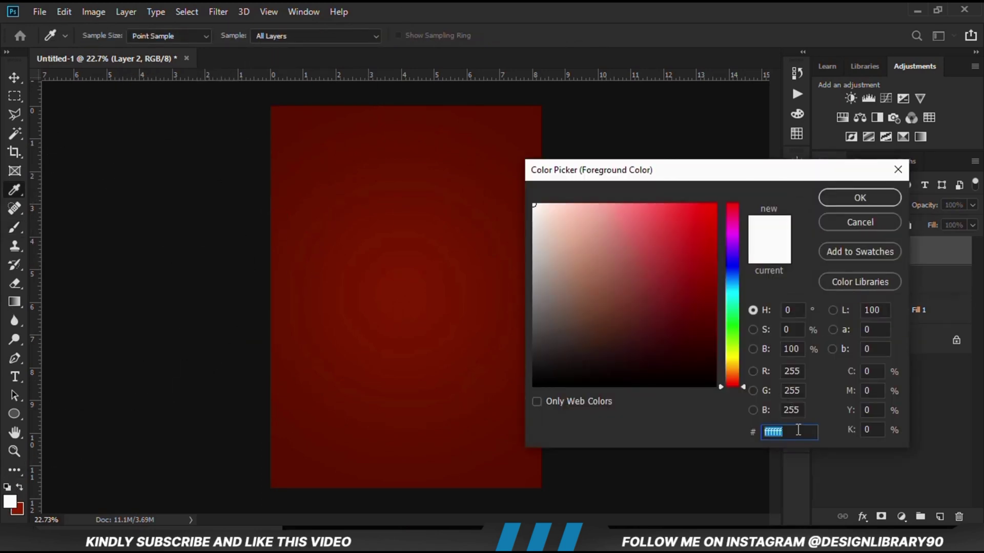
left_click(852, 199)
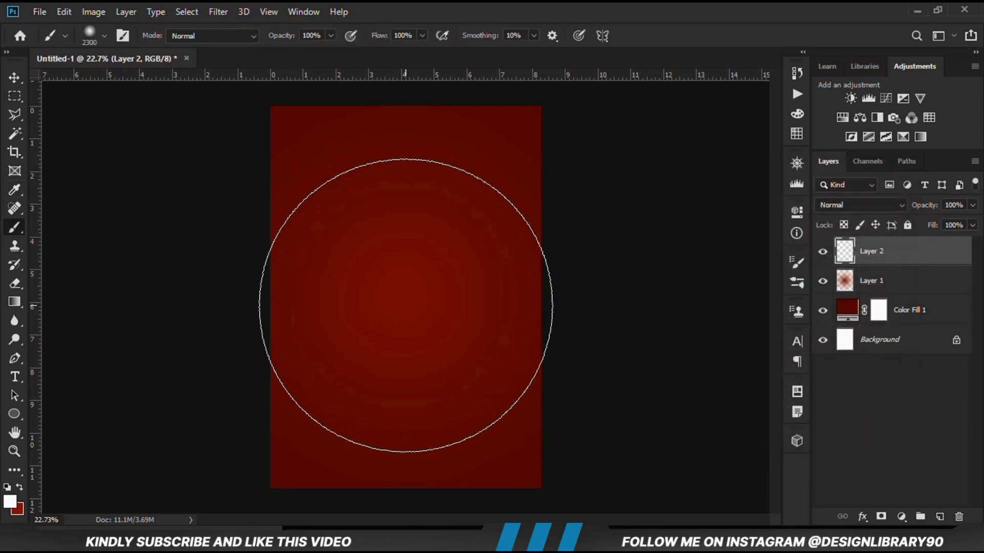
left_click(405, 306)
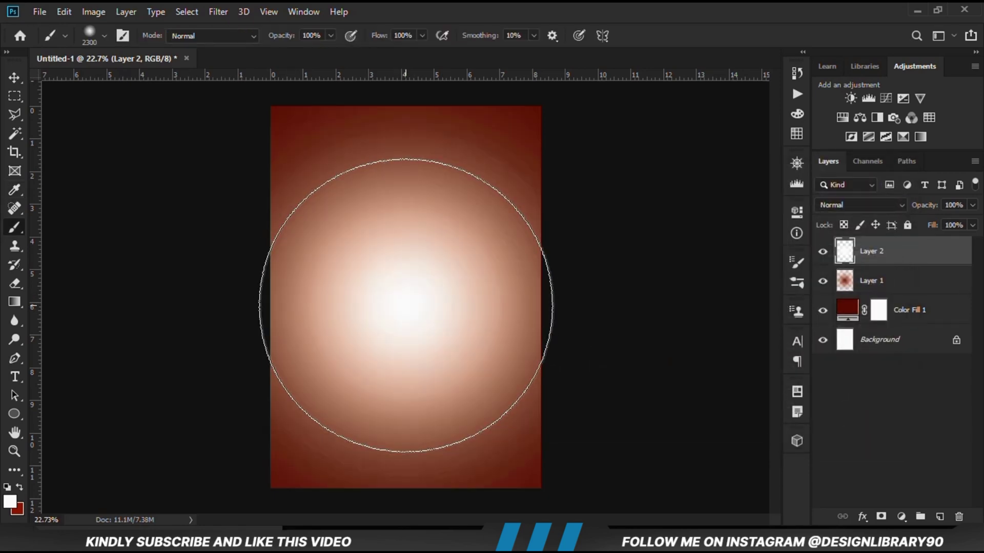
Step: Set the white glow layer's blend mode to Overlay and compare the canvas with the layer hidden and shown
left_click(822, 252)
left_click(822, 251)
left_click(848, 205)
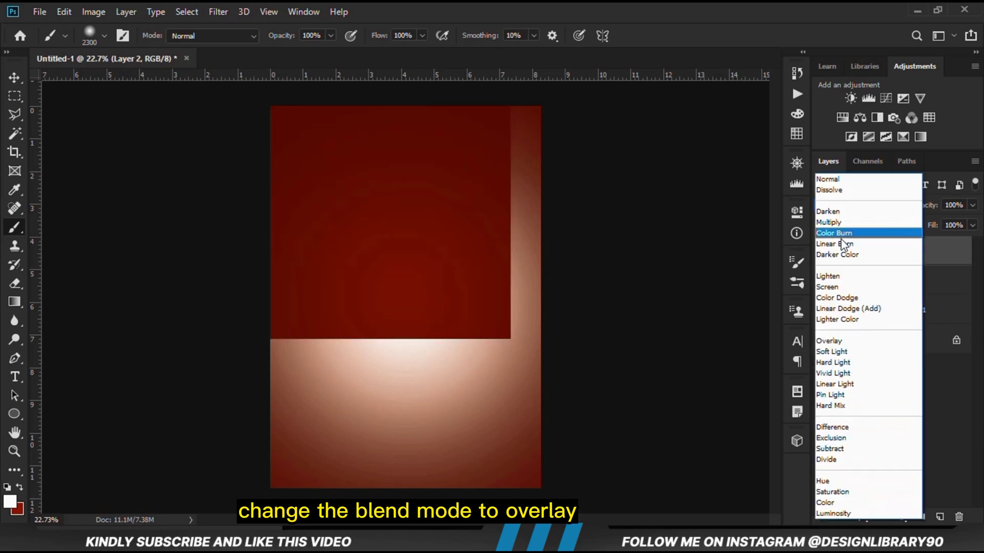
left_click(842, 342)
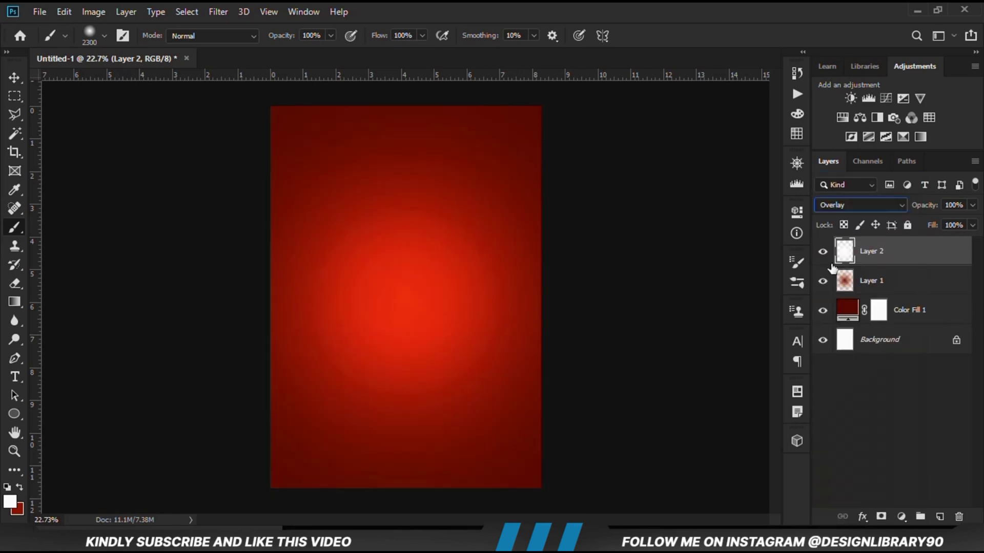
left_click(822, 252)
left_click(822, 252)
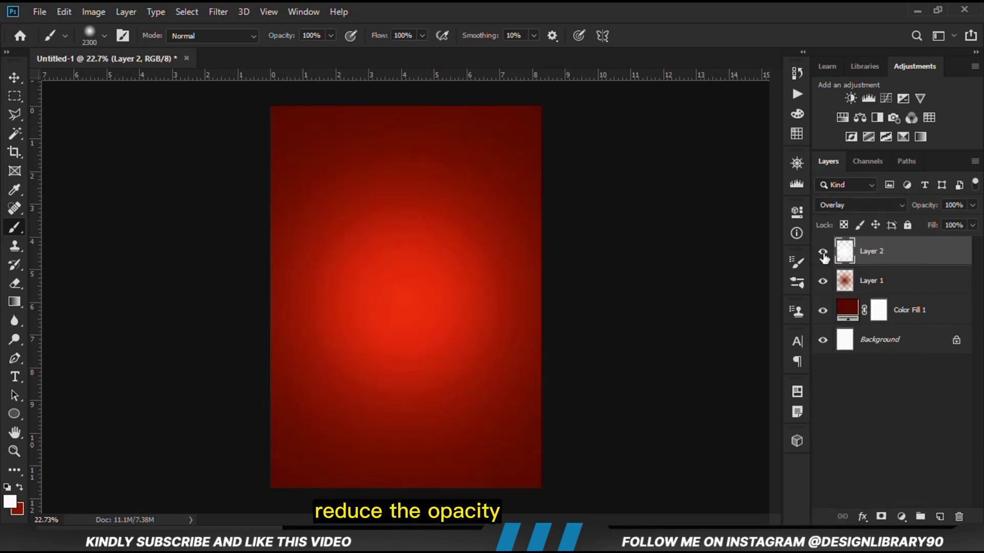
Step: Reduce the Overlay glow layer's opacity to 67%, check its effect, and deselect the layer
left_click(973, 205)
left_click_drag(972, 221, 960, 223)
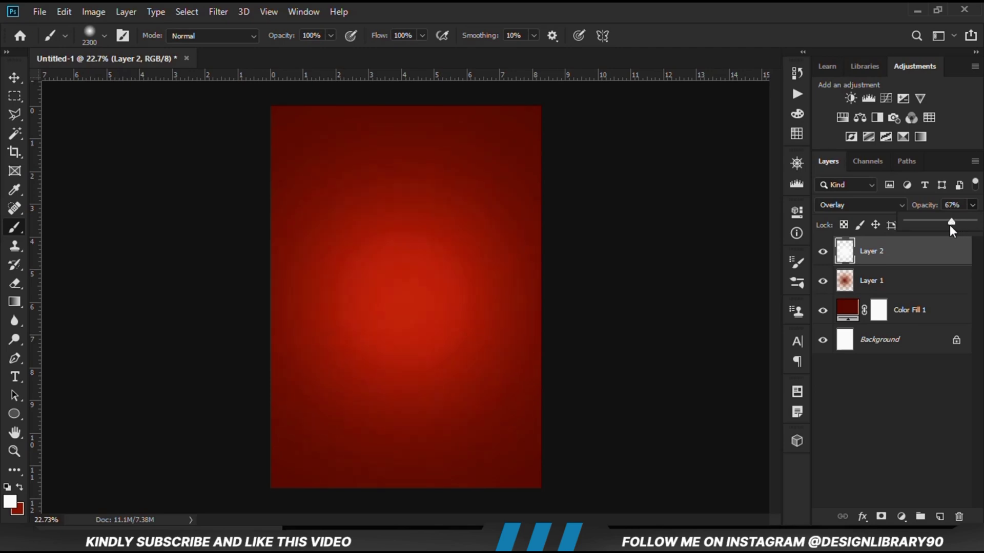
left_click(15, 77)
left_click(14, 77)
left_click(209, 220)
left_click(824, 253)
left_click(824, 253)
left_click(861, 260)
left_click(654, 256)
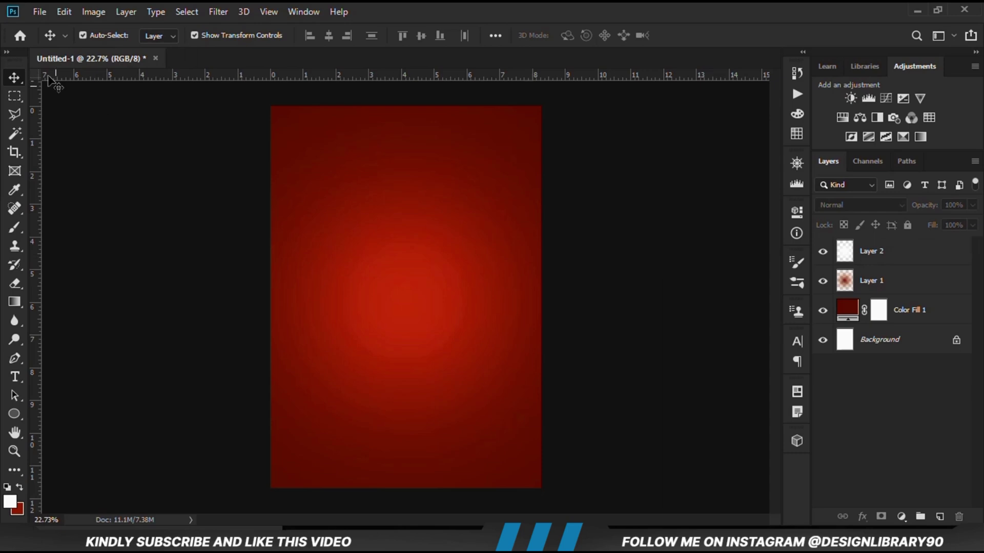
Step: Open the recent file hein res.psd containing the poster resources
left_click(39, 12)
mouse_move(128, 96)
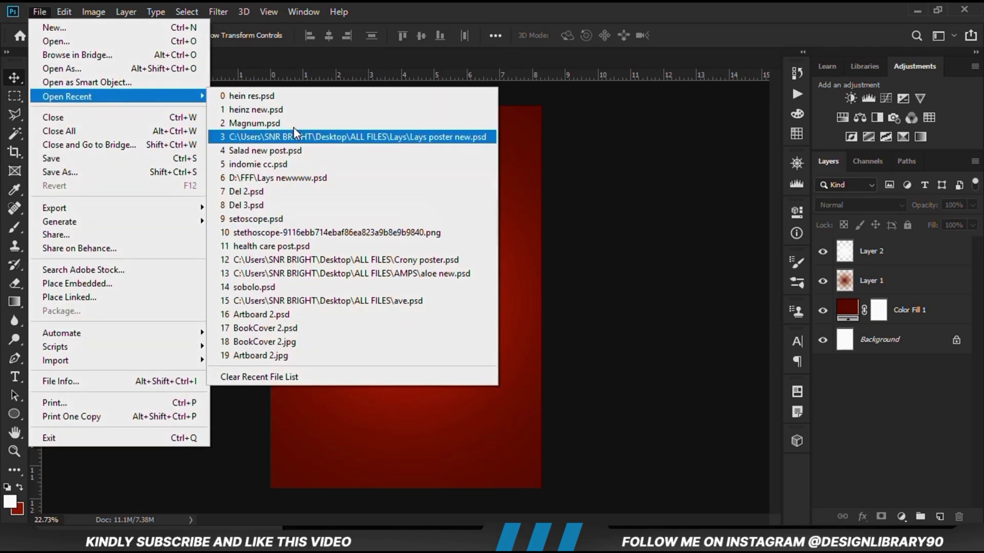
left_click(290, 96)
left_click(614, 260)
scroll(578, 294, "down", 1)
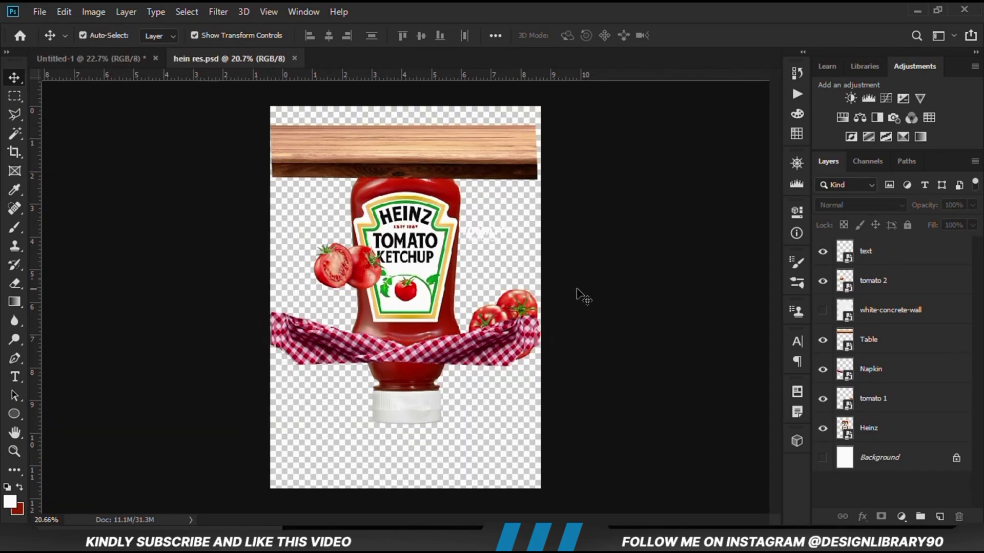
Step: Copy the white-concrete-wall layer from hein res.psd and paste it into the Untitled-1 document
left_click_drag(431, 282, 447, 276)
key("ctrl+c")
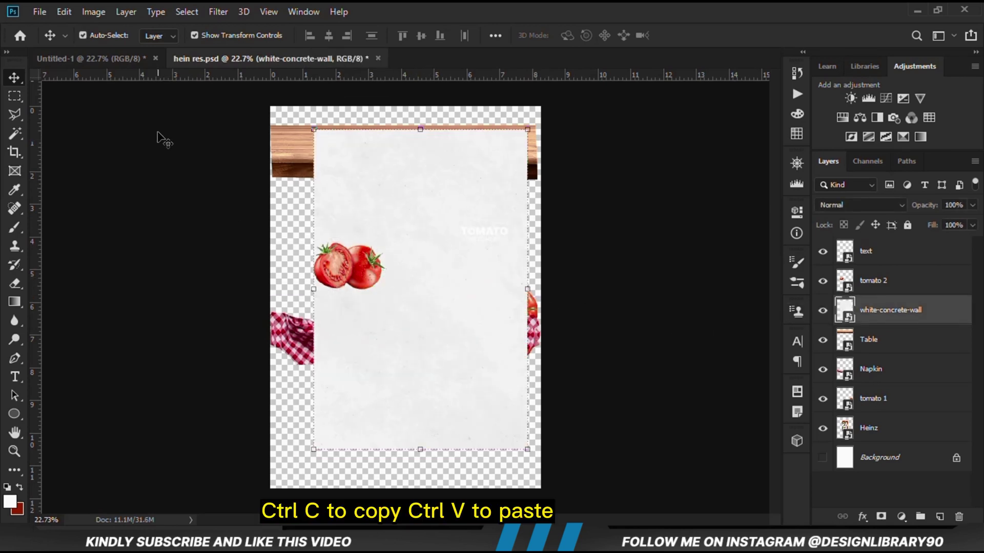
left_click(97, 58)
key("ctrl+v")
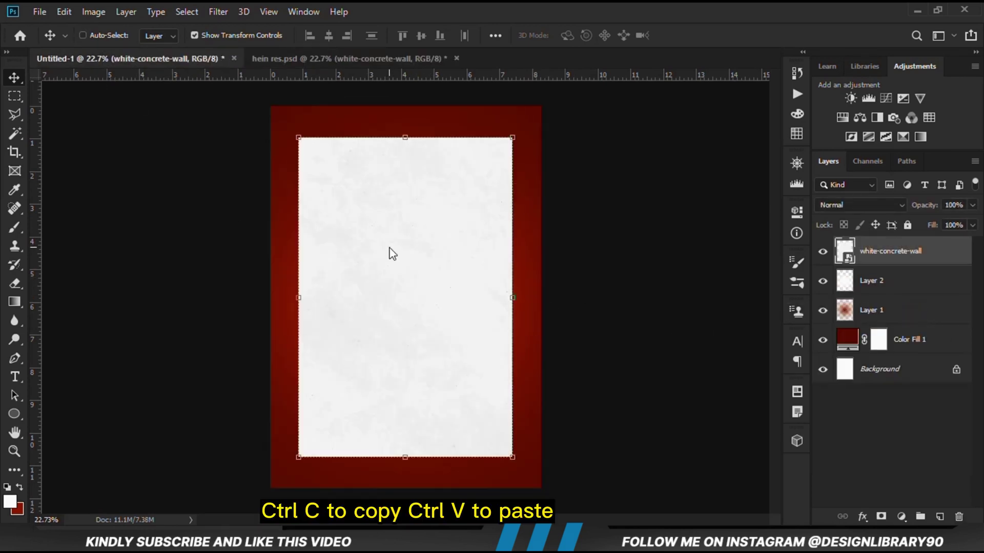
Step: Convert the white-concrete-wall layer to a smart object, then enlarge and centre it so it covers the whole canvas
left_click_drag(398, 286, 389, 272)
right_click(883, 263)
left_click(756, 151)
key("ctrl+t")
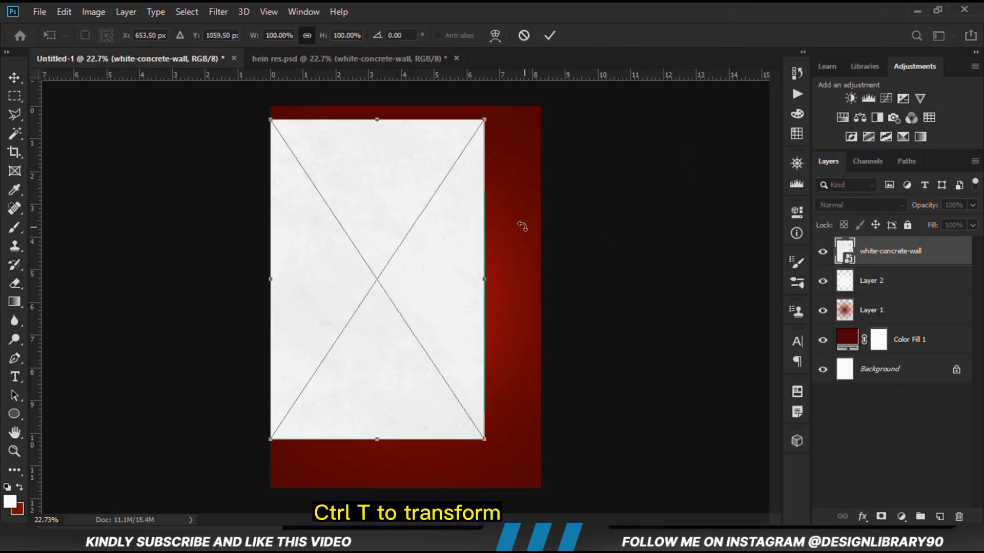
scroll(517, 236, "down", 1)
left_click_drag(470, 414, 524, 484)
mouse_move(467, 410)
left_mouse_down()
mouse_move(462, 386)
mouse_move(472, 394)
left_mouse_up()
left_click_drag(298, 312, 289, 312)
left_click_drag(523, 296, 522, 296)
key("Return")
key("Left")
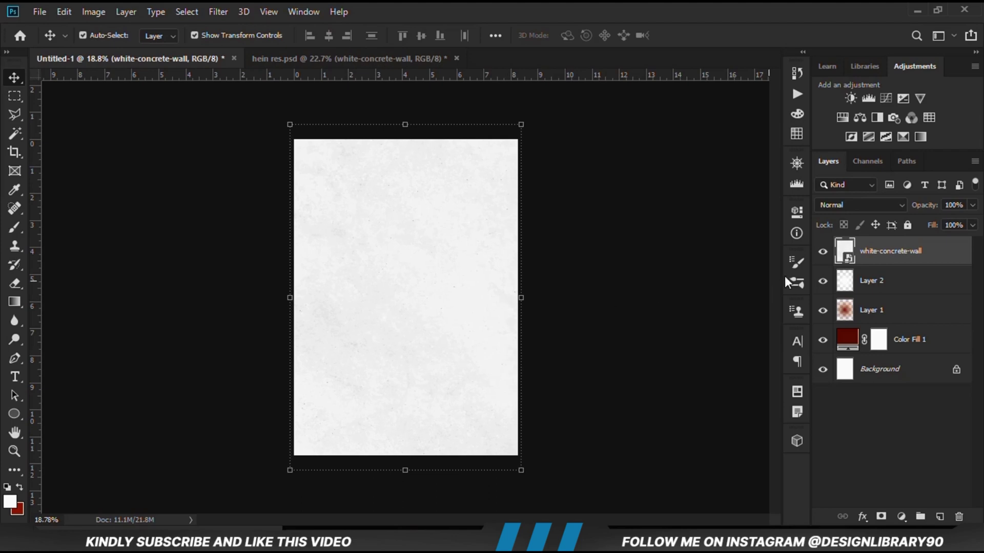
Step: Set the white-concrete-wall layer's blend mode to Overlay with 10% opacity and check its effect on the background
left_click(822, 252)
left_click(822, 252)
left_click(850, 205)
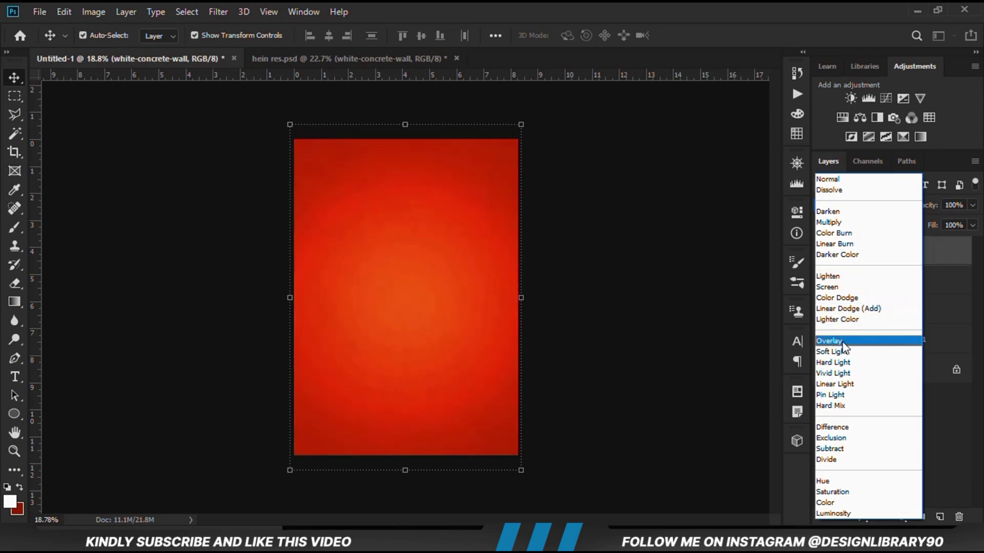
left_click(840, 341)
left_click(912, 221)
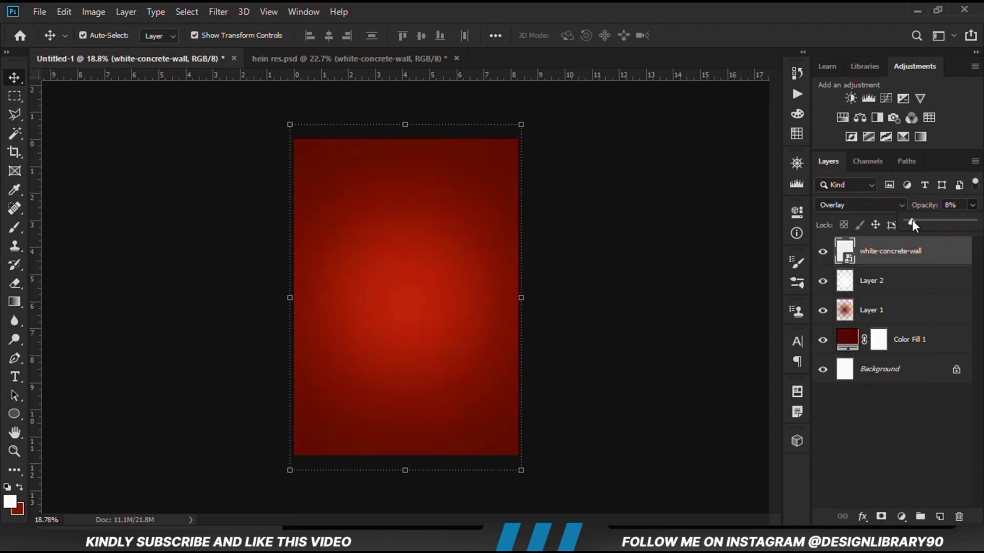
left_click(928, 213)
type("10")
key("Return")
left_click(670, 308)
left_click(823, 253)
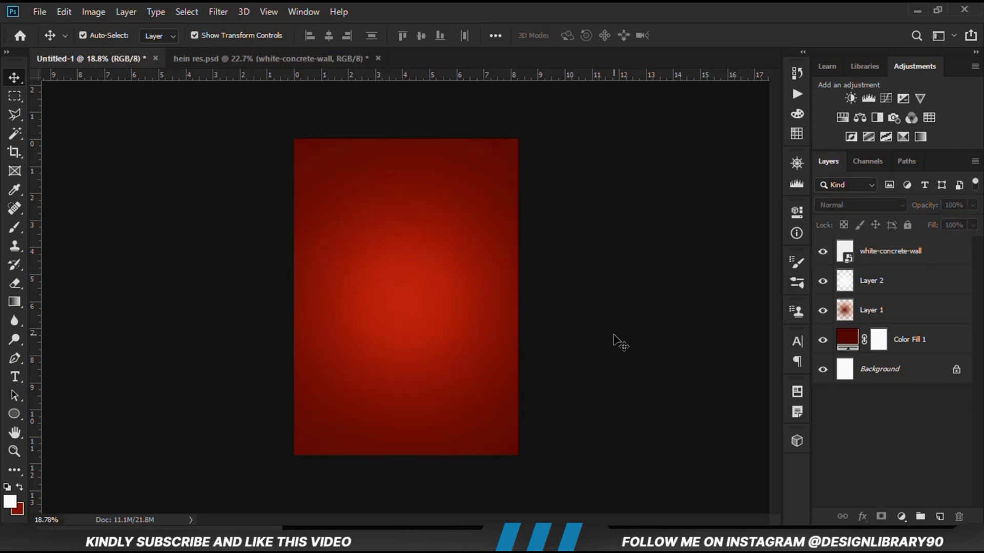
Step: Add an Exposure adjustment layer above the concrete texture with gamma correction 0.63 and compare the canvas with and without it
left_click(901, 517)
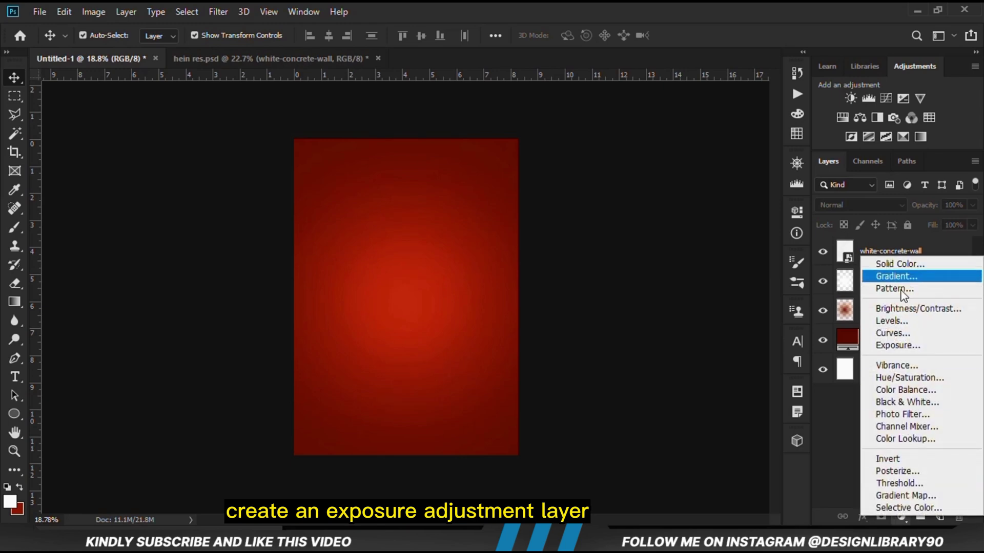
left_click(900, 347)
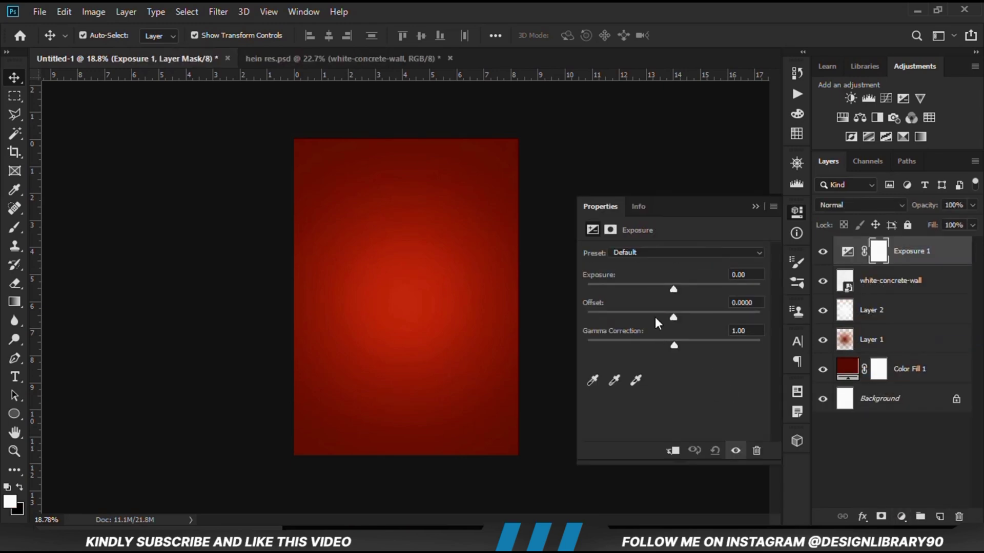
left_click_drag(674, 345, 696, 343)
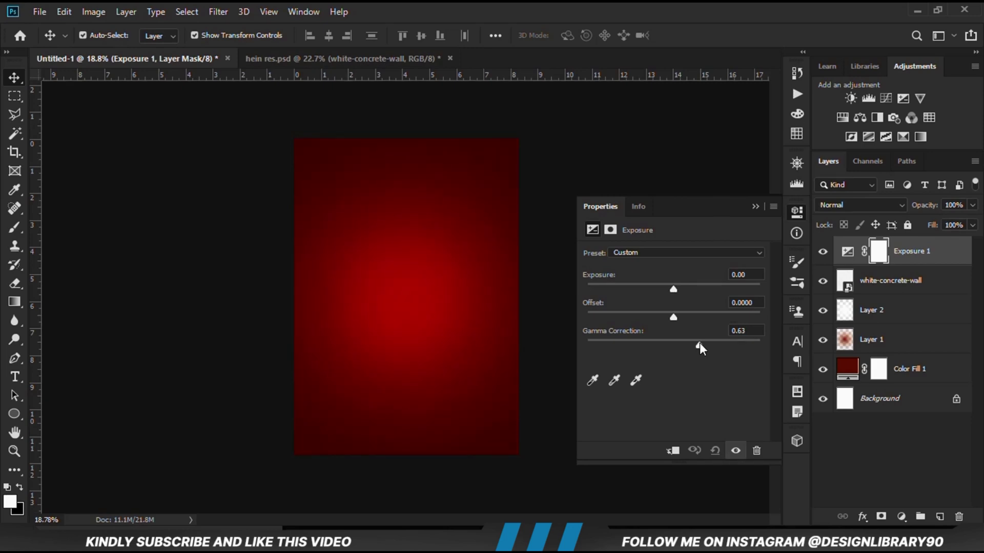
left_click(757, 207)
left_click(822, 251)
left_click(823, 251)
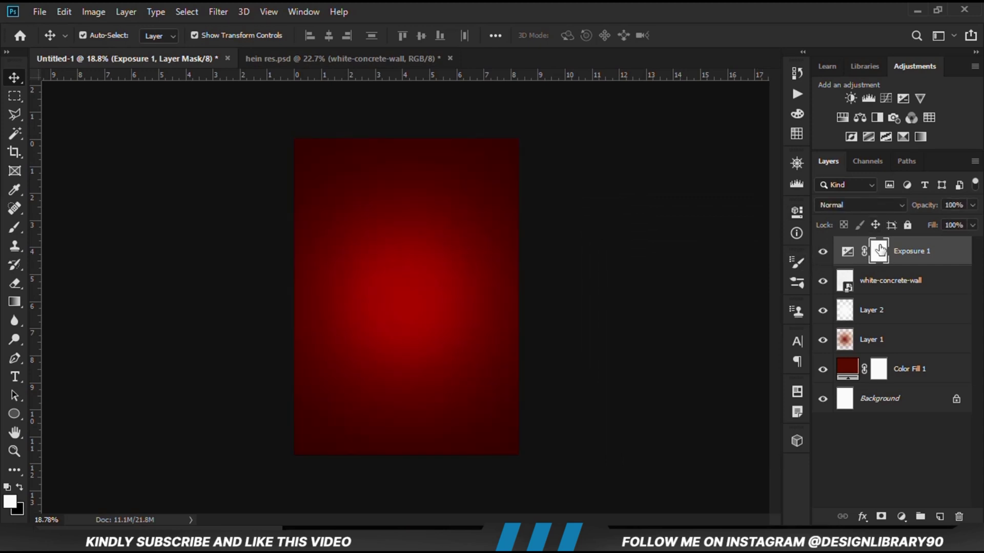
Step: Prepare a soft 2700 px Brush with black as the foreground colour for the Exposure layer's mask
left_click(16, 226)
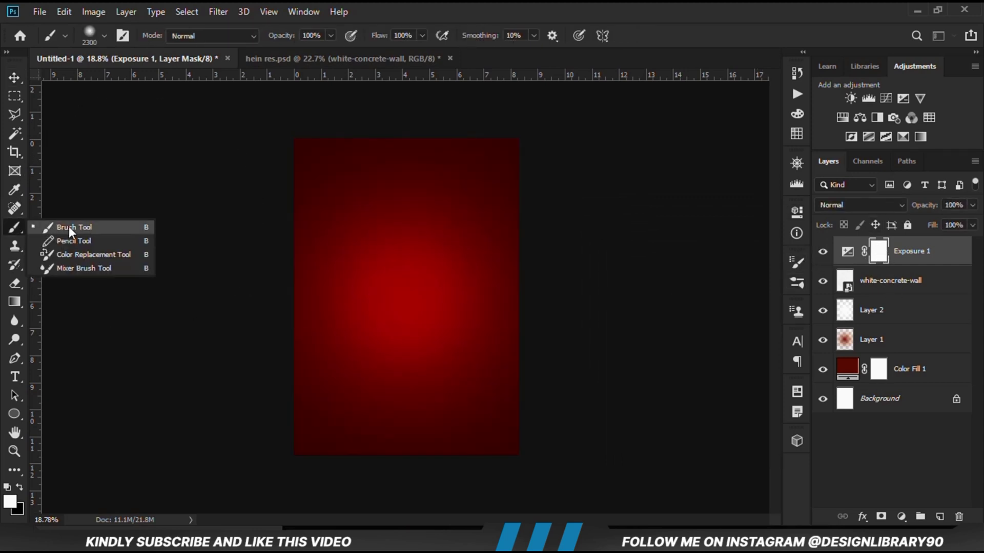
left_click(68, 227)
right_click(11, 226)
left_click(103, 229)
left_click(331, 35)
left_click(20, 487)
scroll(418, 291, "up", 2)
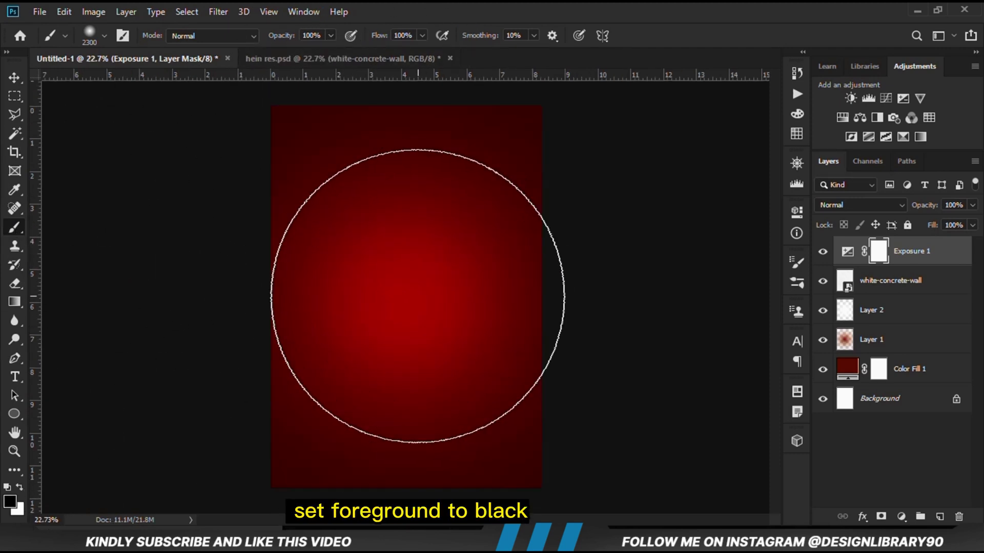
key("]")
key("bracketright")
key("bracketright")
key("bracketright")
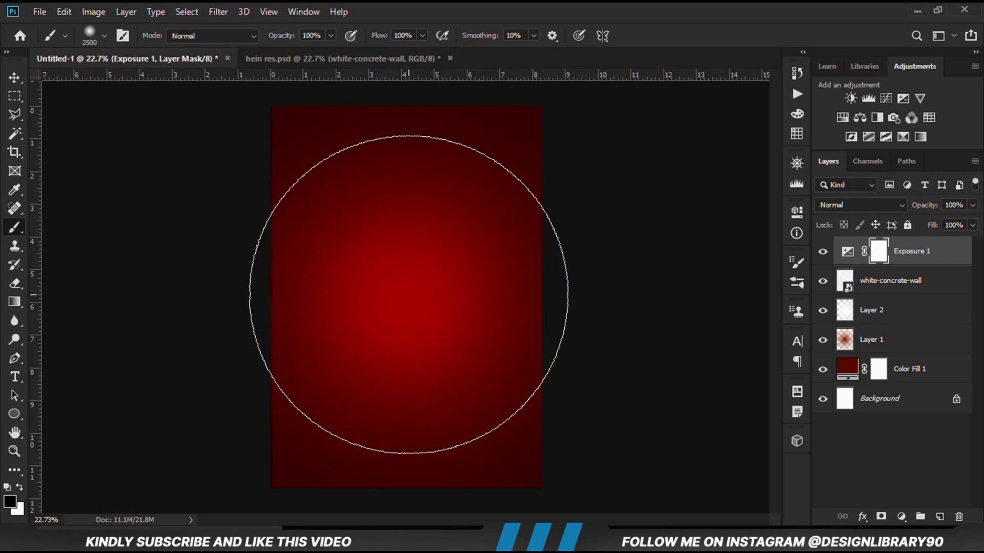
Step: Paint black over the centre of the Exposure layer's mask and compare the canvas with the adjustment hidden and shown
left_click(408, 295)
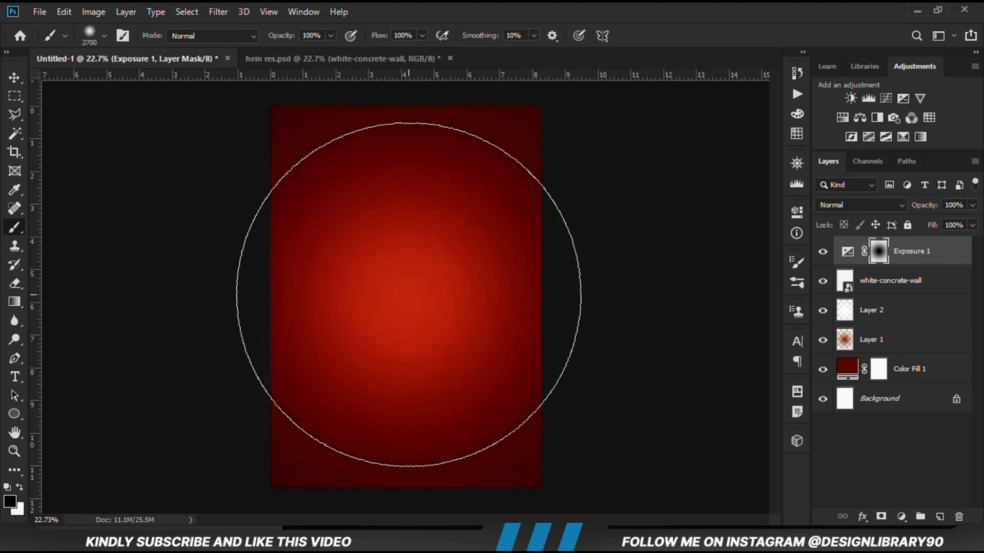
left_click(408, 295)
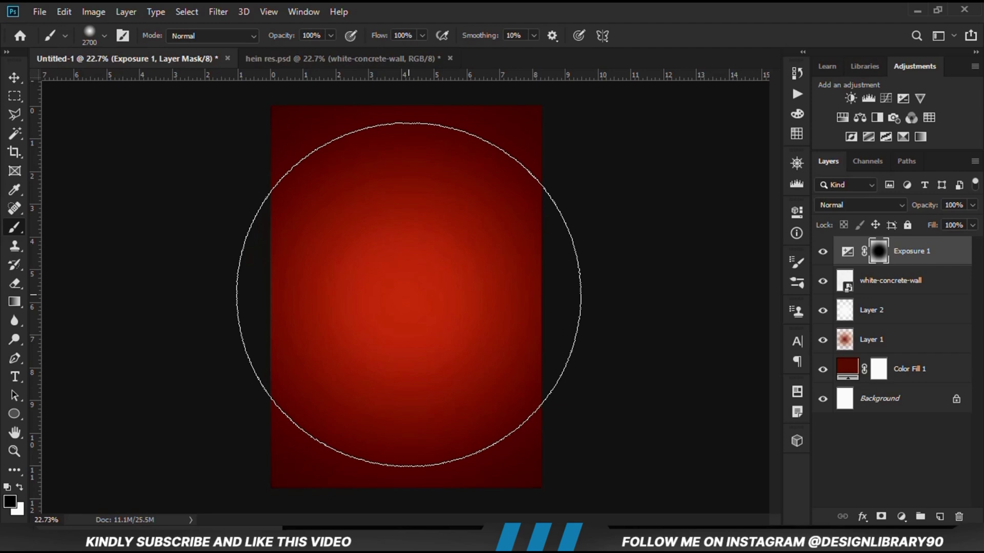
left_click(409, 294)
left_click(409, 294)
key("v")
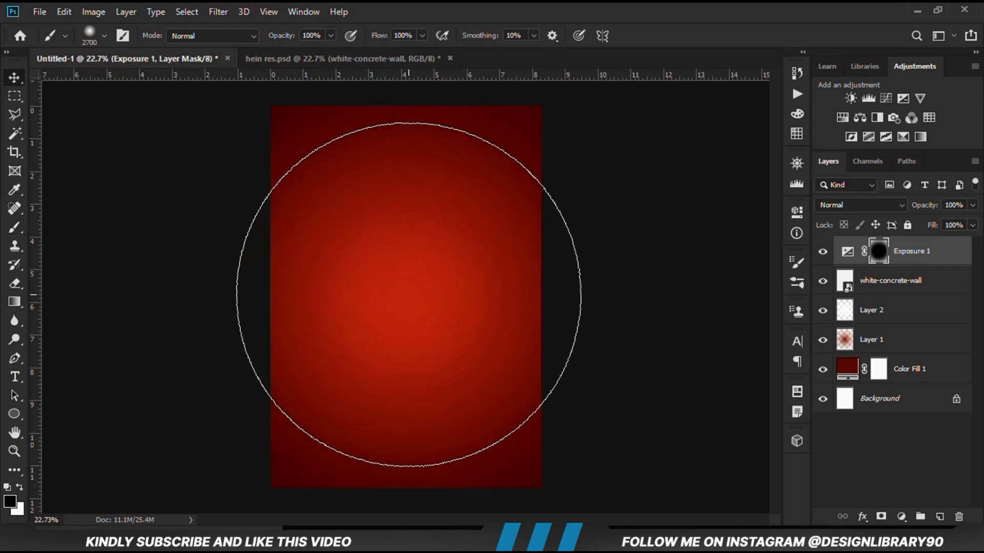
left_click(823, 252)
left_click(823, 252)
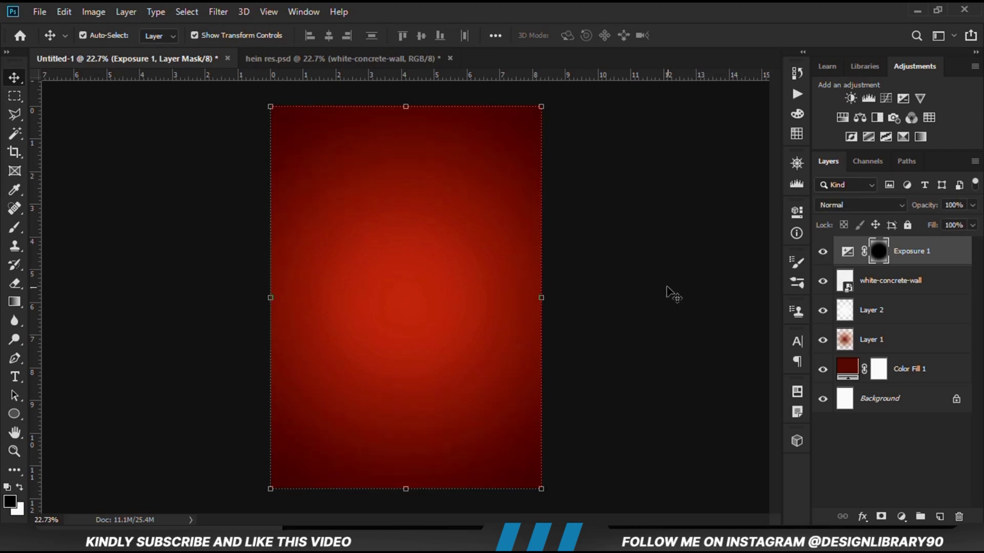
left_click(668, 292)
left_click(823, 252)
left_click(823, 251)
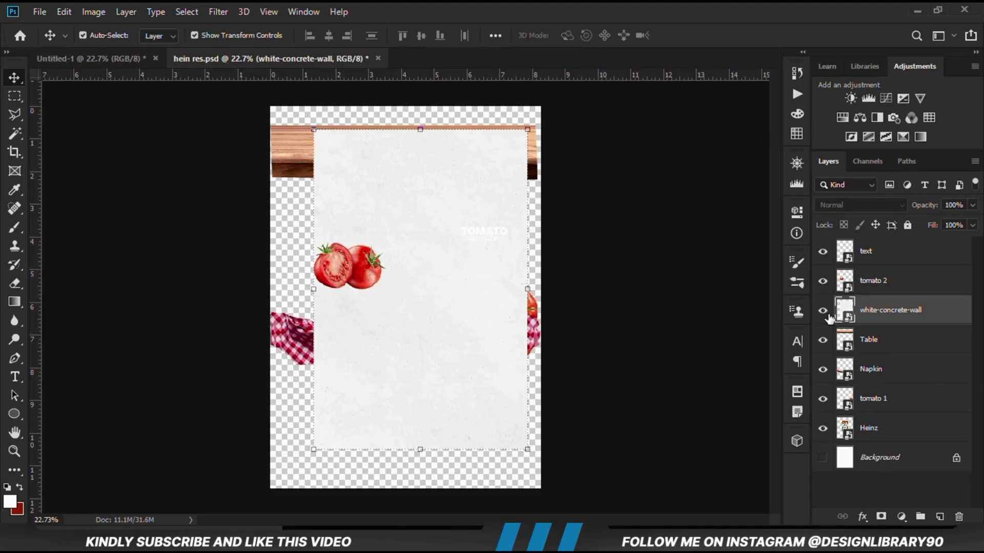
Step: Hide the white-concrete-wall layer in hein res.psd, then copy the Table layer into Untitled-1 and convert it to a smart object
left_click(823, 310)
left_click(661, 305)
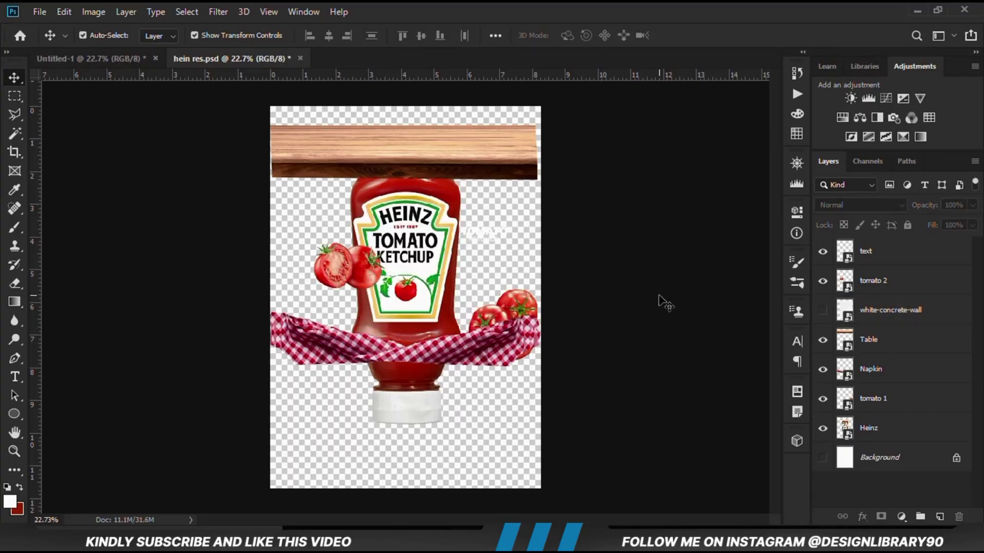
left_click(398, 177)
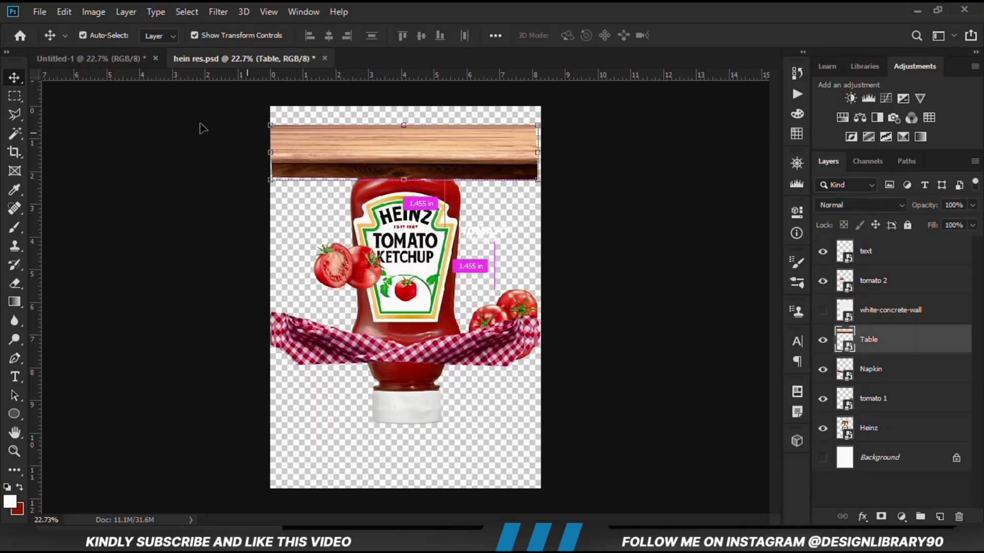
left_click_drag(125, 60, 441, 357)
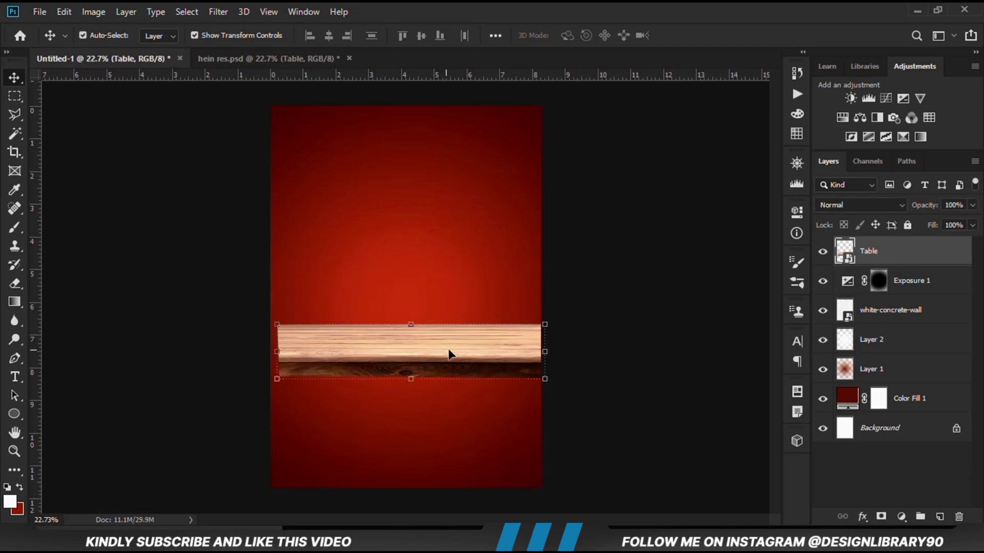
right_click(899, 259)
left_click(756, 153)
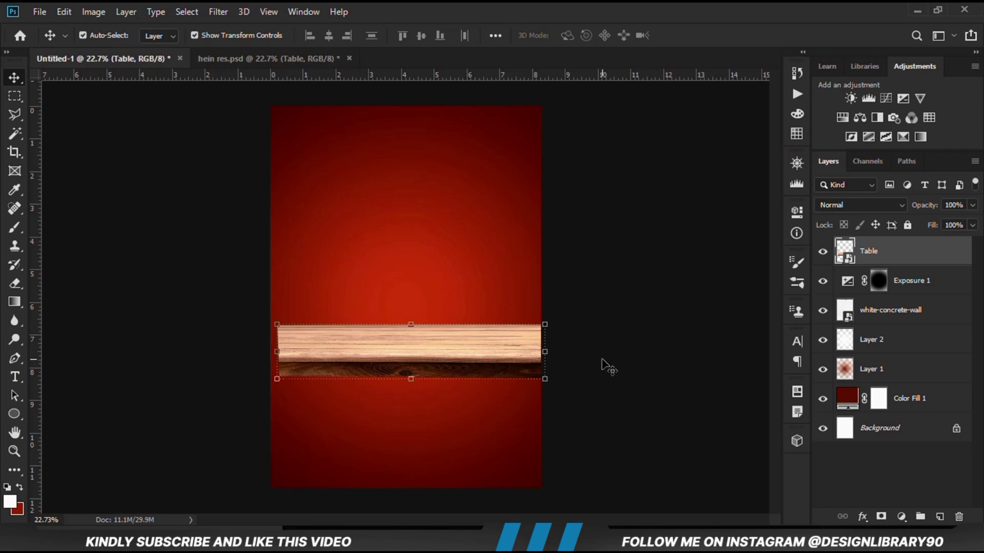
Step: Scale the wooden table to about 142% and position it across the bottom of the poster, slightly past the lower edge
key("ctrl+t")
left_click_drag(411, 379, 417, 400)
left_click_drag(420, 362, 436, 450)
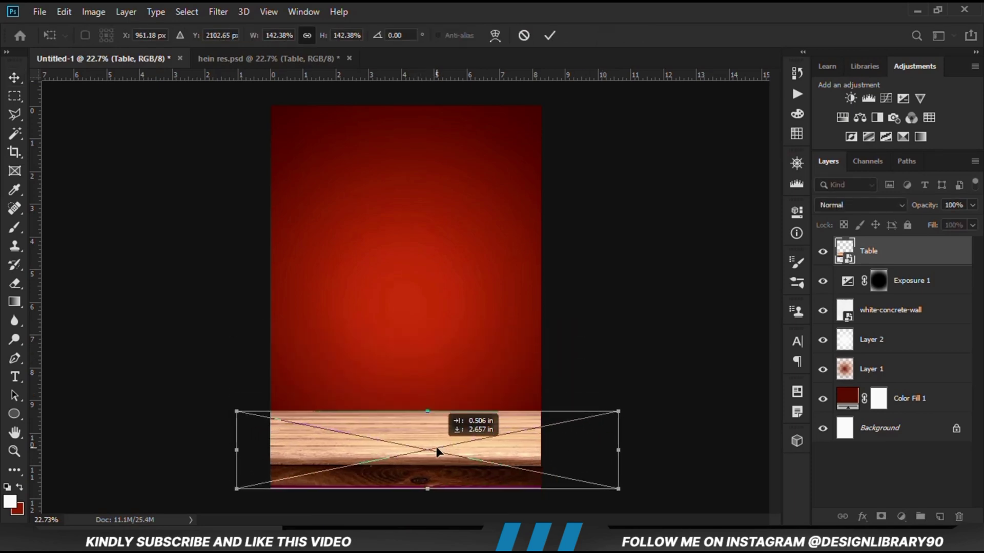
key("Return")
key("shift+Down")
key("shift+Down")
key("shift+Down")
key("shift+Down")
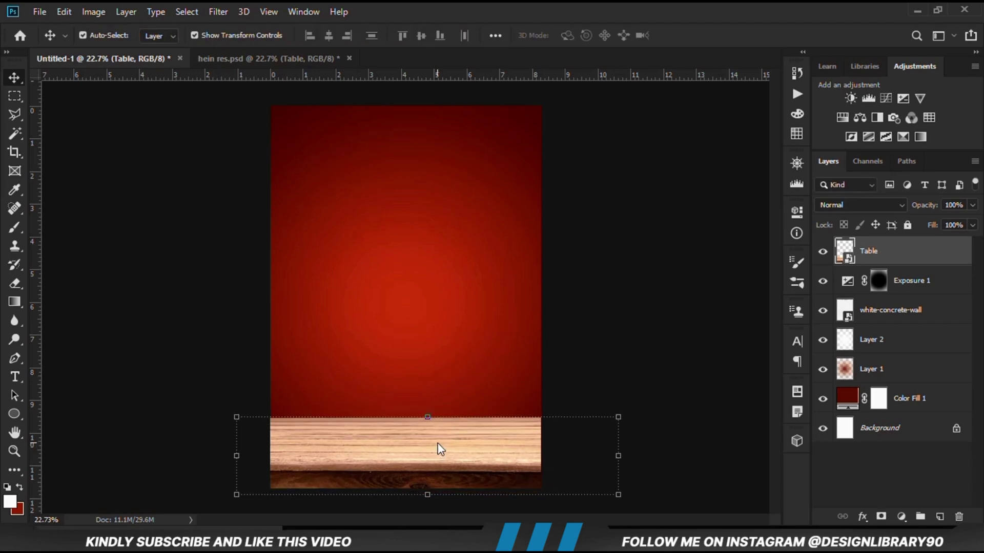
key("shift+Down")
key("shift+Down")
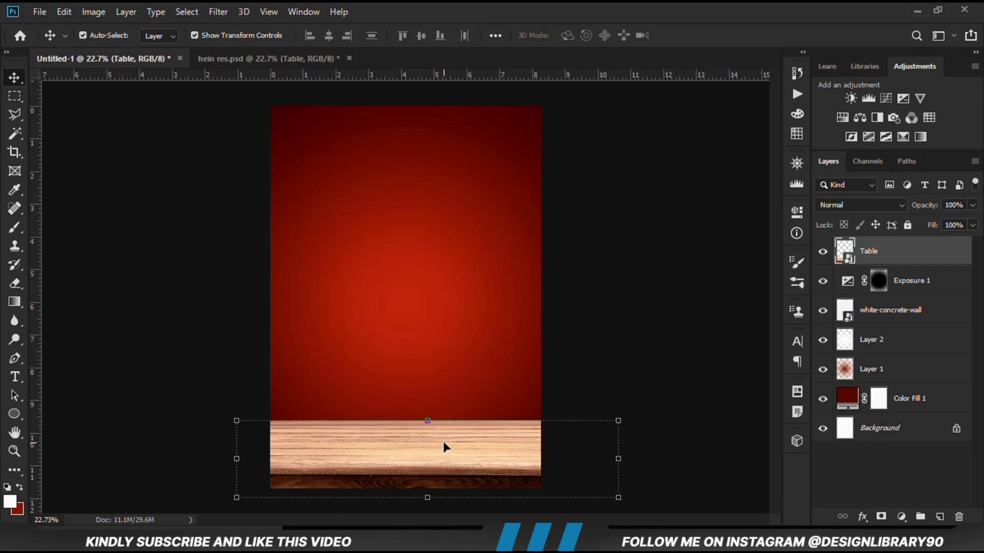
key("shift+Up")
key("shift+Down")
left_click(594, 337)
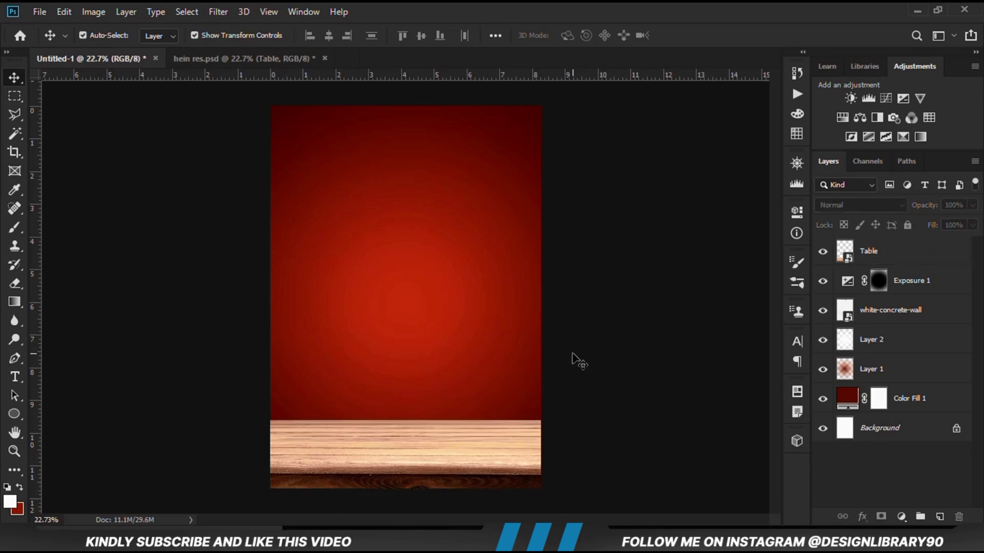
Step: Bring the Napkin layer from hein res.psd into Untitled-1, enlarge it, and place it behind the table along its back edge
left_click(229, 58)
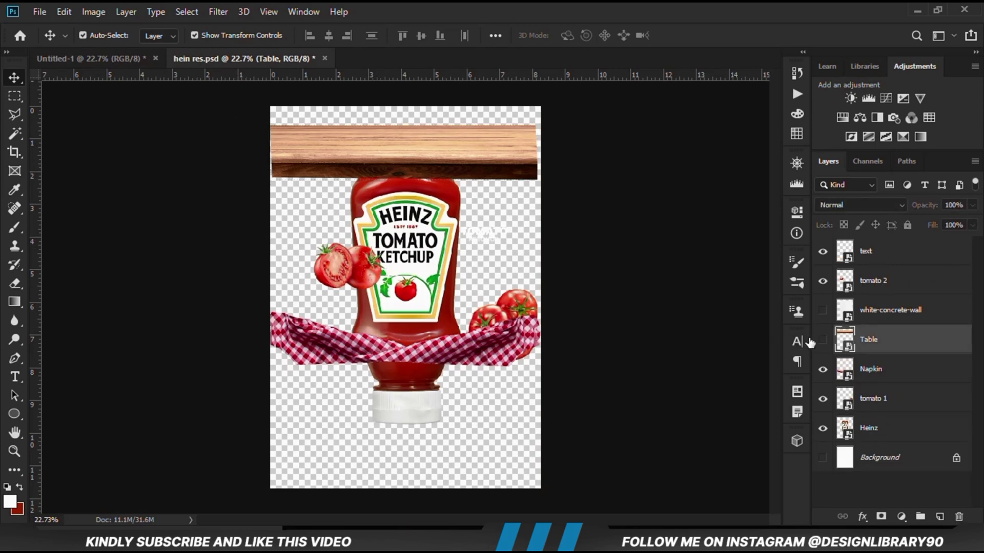
mouse_move(469, 360)
left_mouse_down()
mouse_move(488, 381)
mouse_move(473, 379)
left_mouse_up()
left_click_drag(173, 193, 260, 285)
left_click_drag(416, 314, 413, 327)
right_click(880, 253)
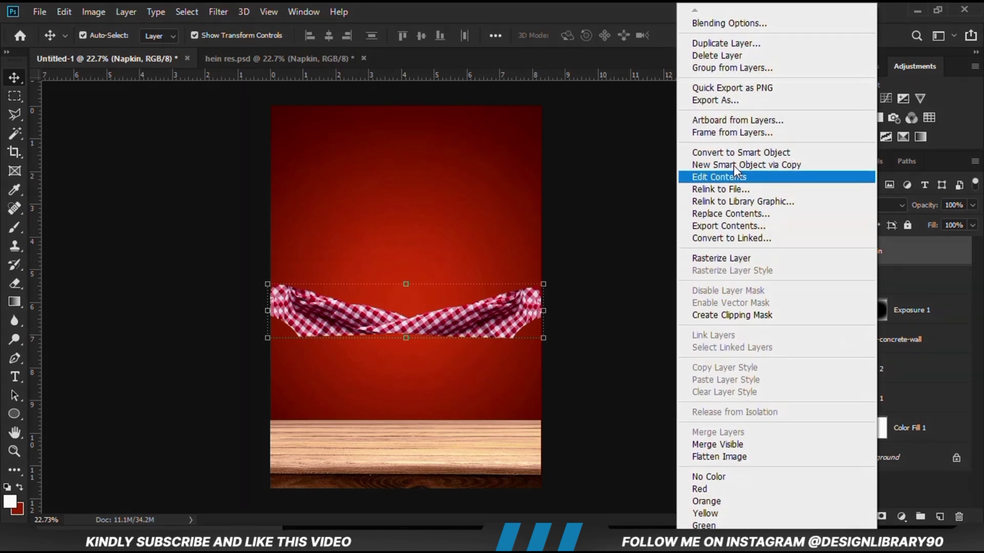
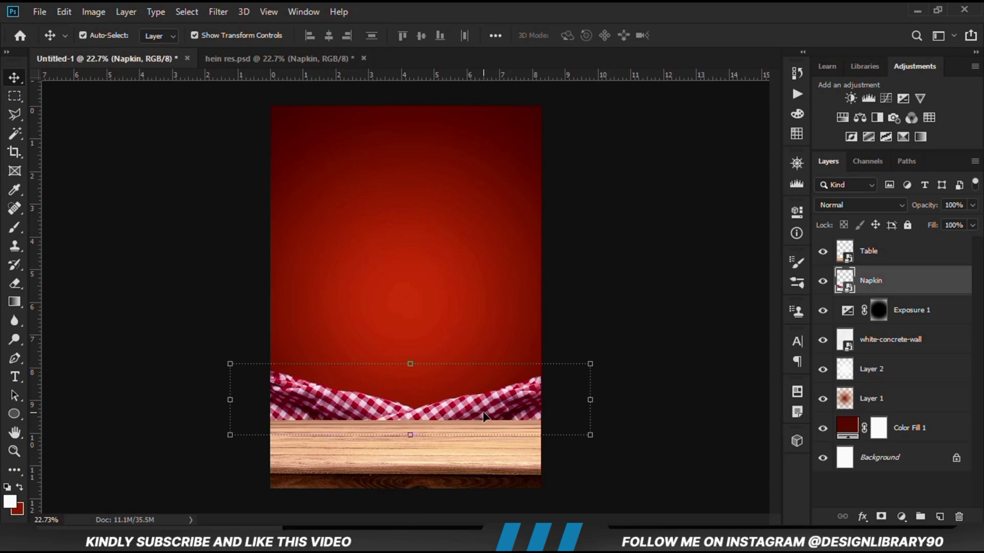
key("shift+Down")
key("shift+Down")
left_click(579, 303)
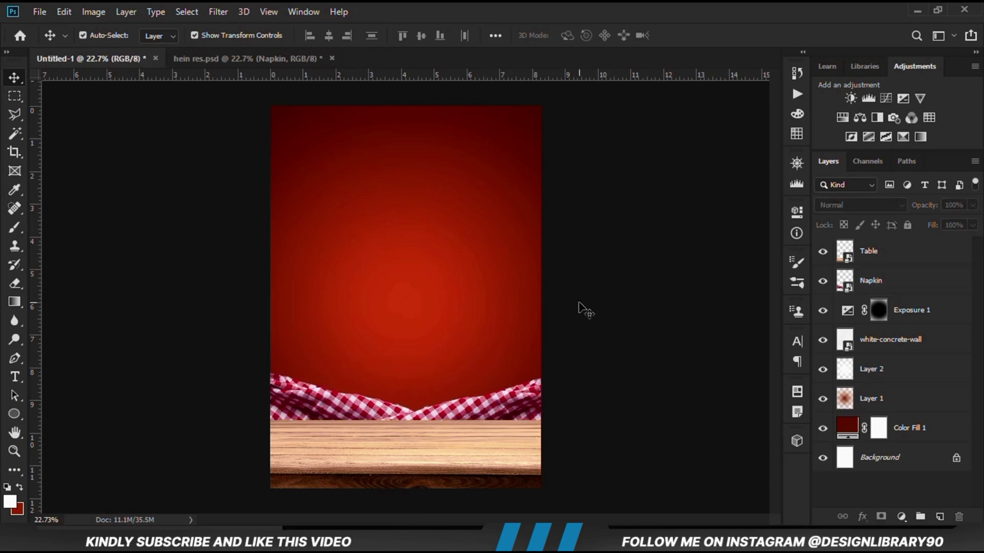
Step: Copy the Heinz bottle layer from hein res.psd into Untitled-1, above the Table layer
key("ctrl+Tab")
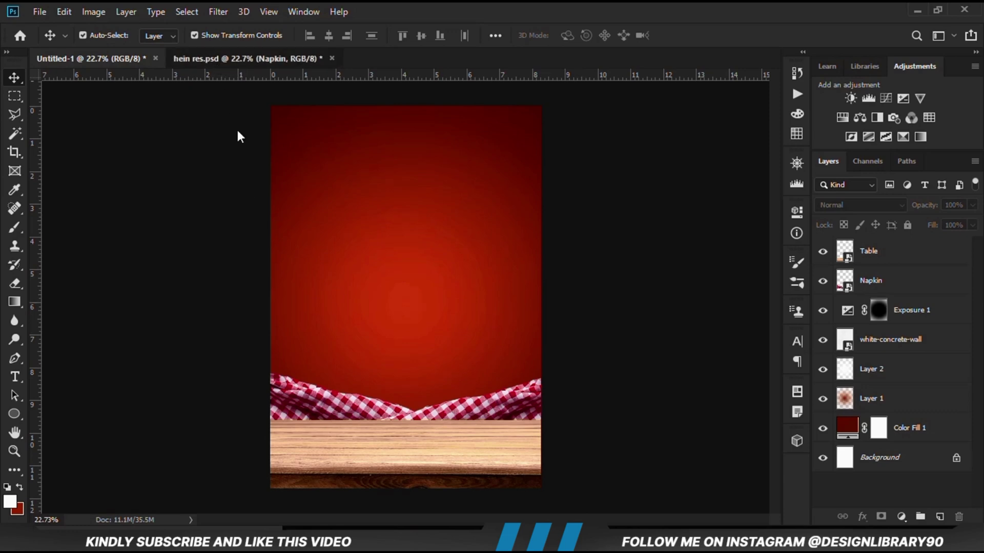
left_click(429, 284)
left_click_drag(430, 284, 445, 252)
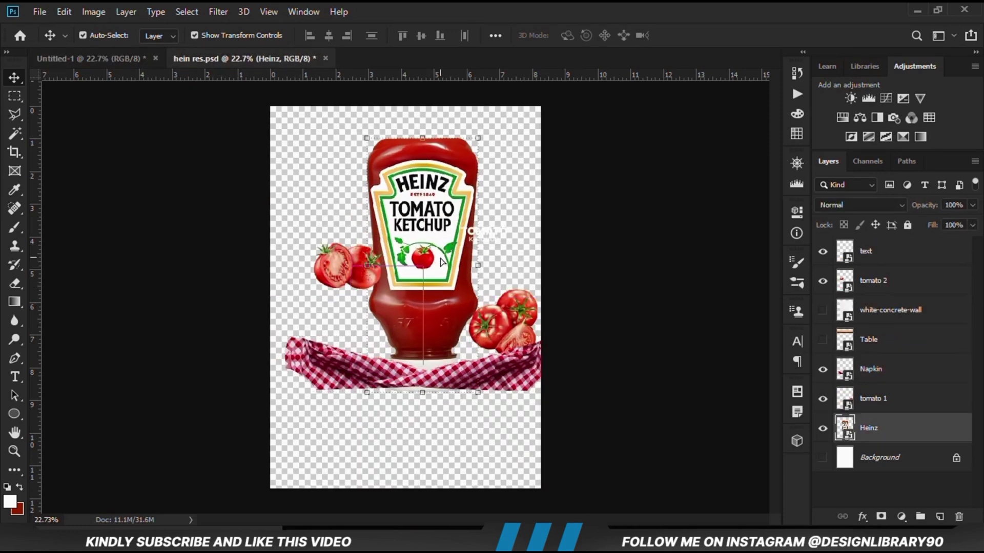
left_click_drag(69, 39, 382, 296)
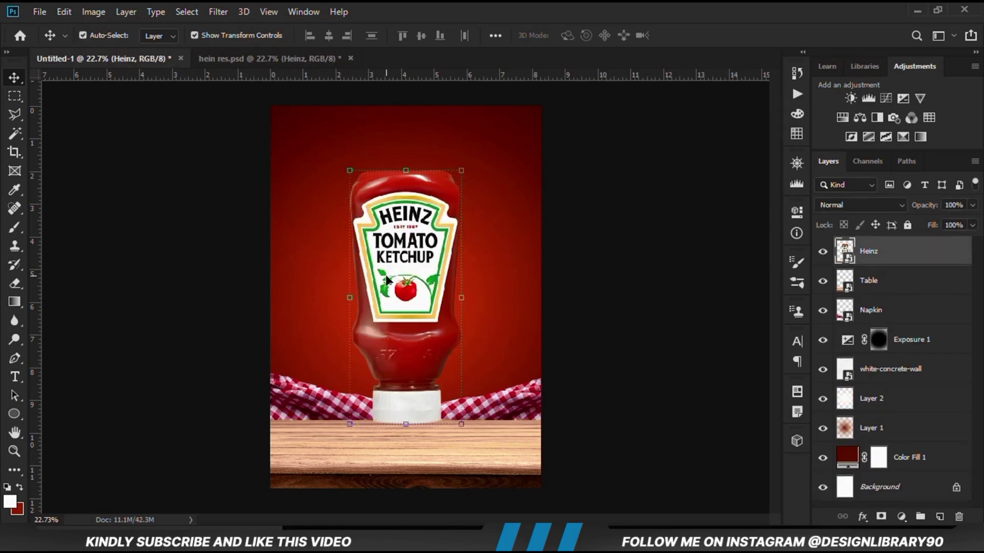
Step: Stand the Heinz bottle on the tabletop and centre it horizontally on the canvas
left_click_drag(401, 256, 400, 278)
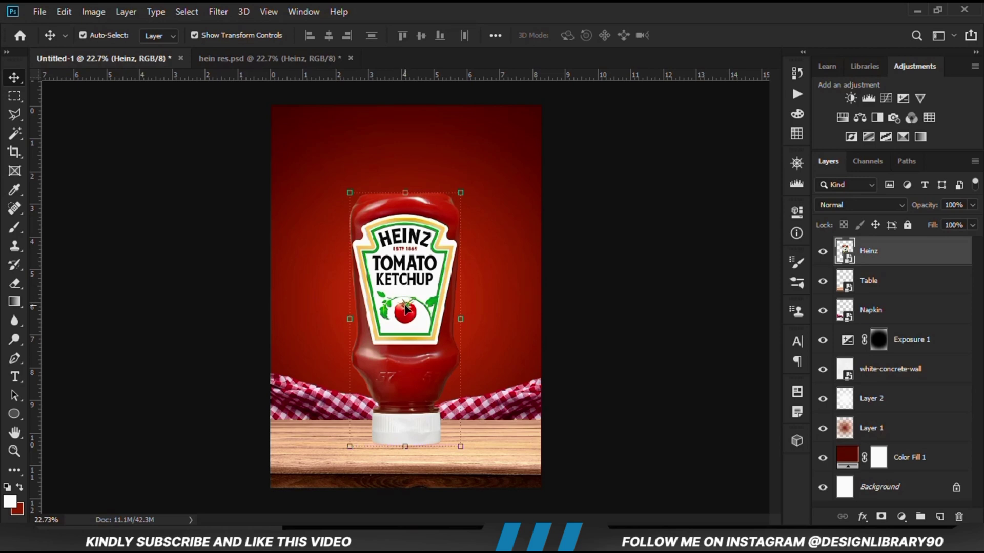
left_click_drag(405, 305, 404, 302)
key("ctrl+a")
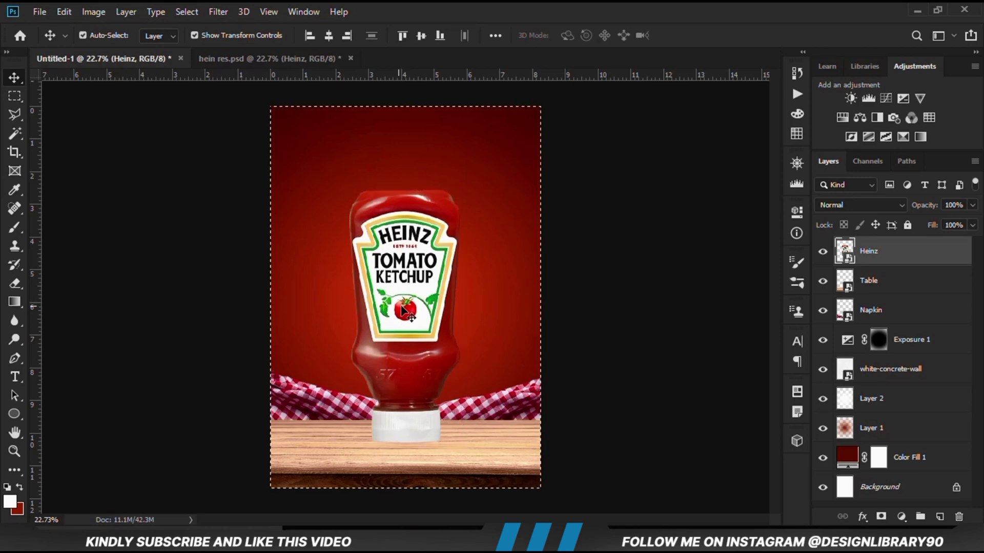
left_click(327, 41)
key("ctrl+d")
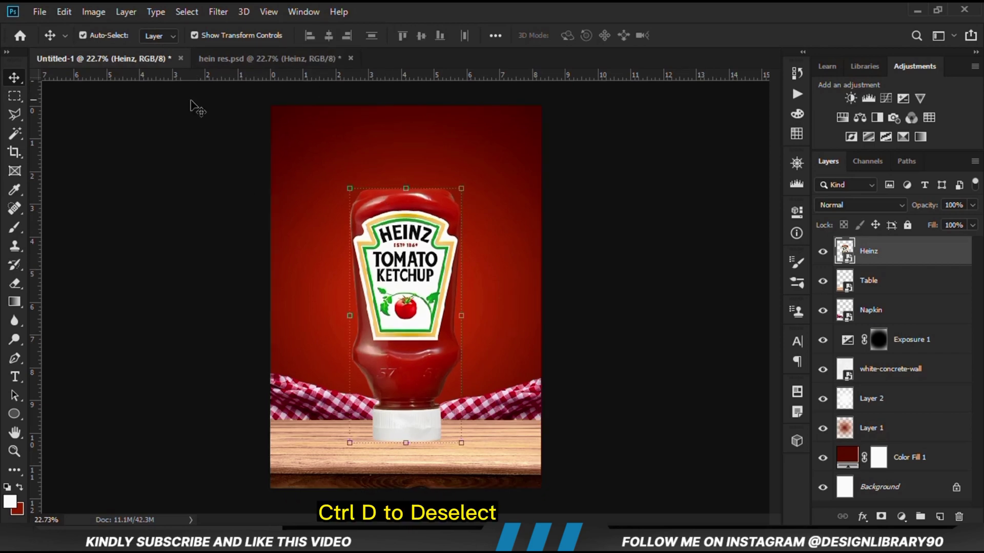
Step: Copy the tomato 1 layer from hein res.psd into Untitled-1 and stand the tomatoes on the table at the bottle cap's right side
left_click(226, 59)
left_click(229, 285)
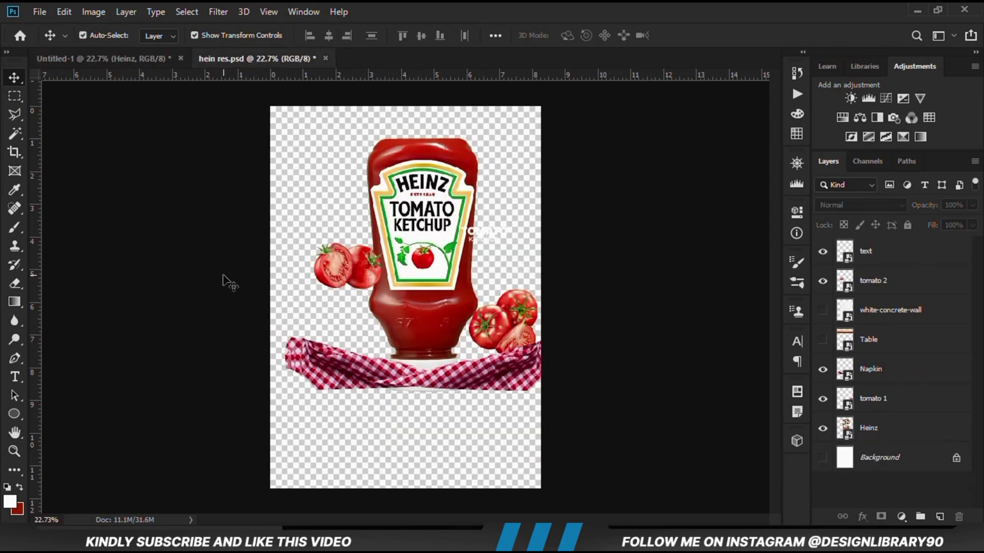
left_click_drag(506, 319, 506, 306)
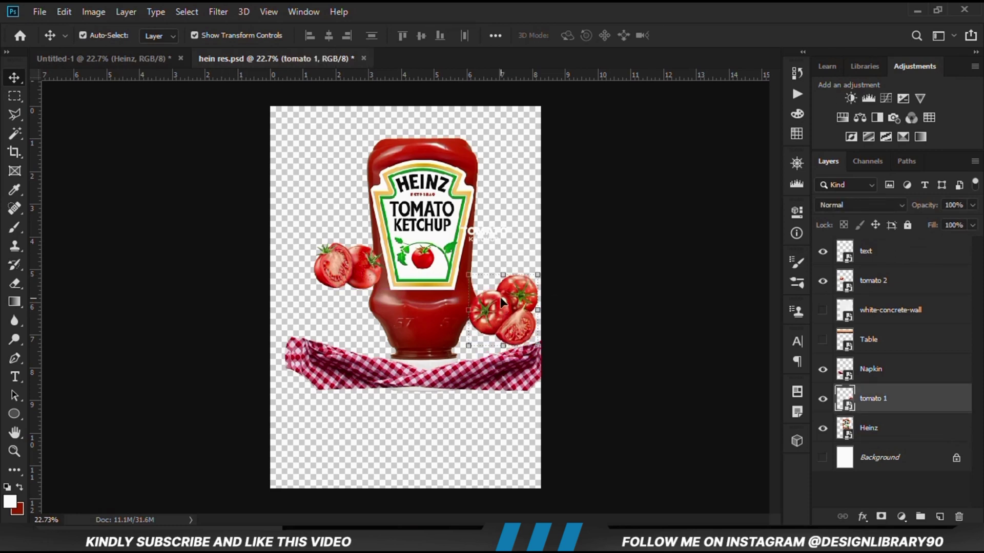
left_click_drag(379, 311, 277, 287)
left_click_drag(395, 290, 459, 399)
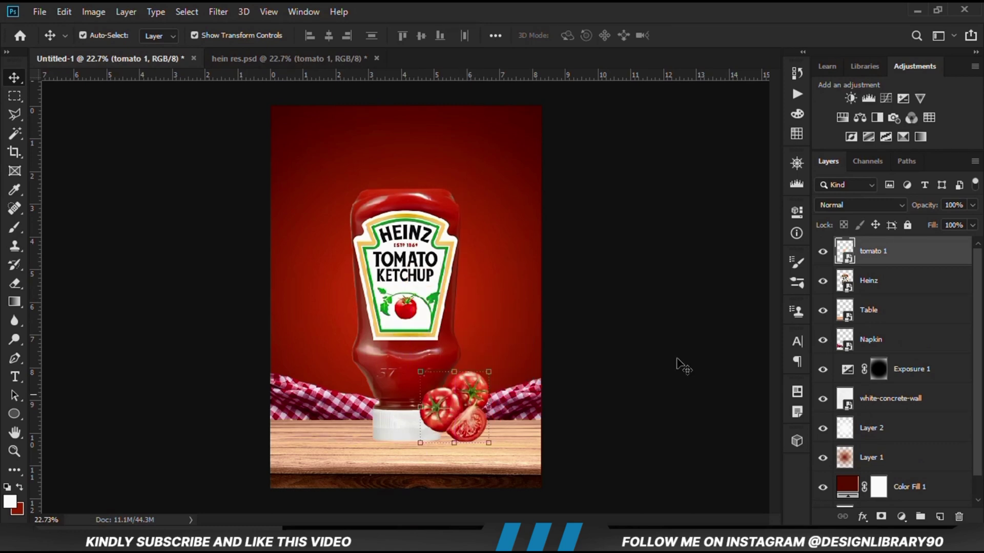
Step: Place the tomato 1 layer beneath the Heinz layer and tuck the tomatoes closer behind the bottle's right side
left_click_drag(898, 258, 899, 297)
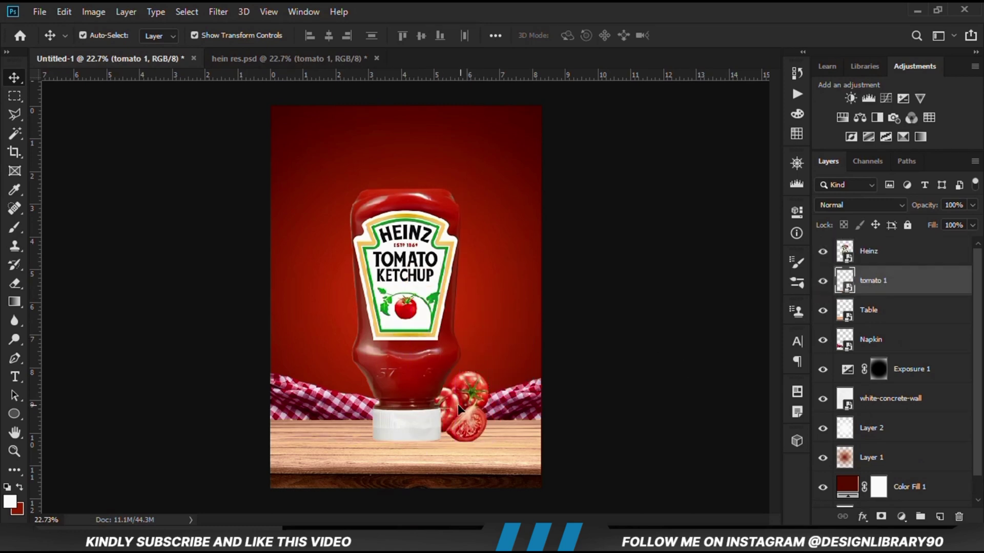
left_click_drag(457, 408, 448, 408)
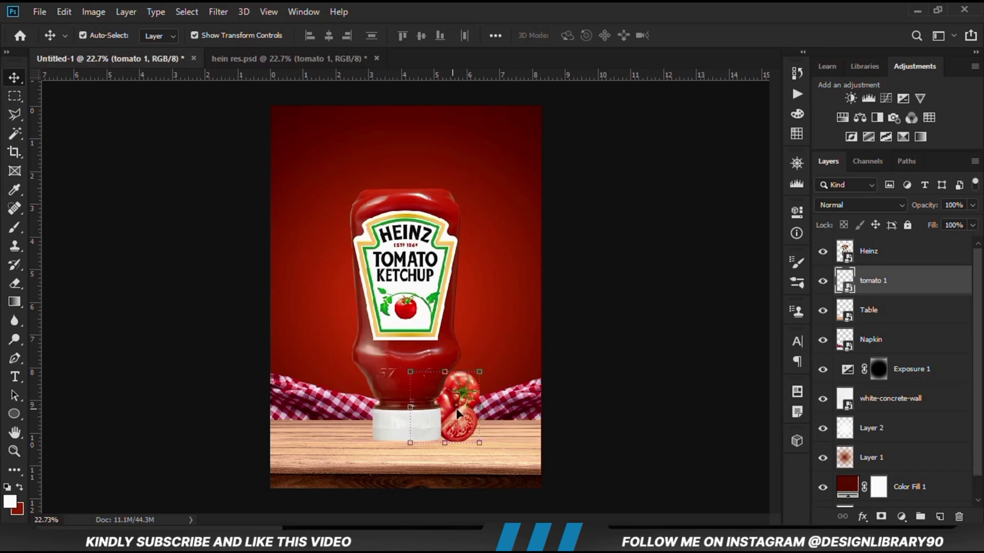
key("shift+Right")
left_click(630, 374)
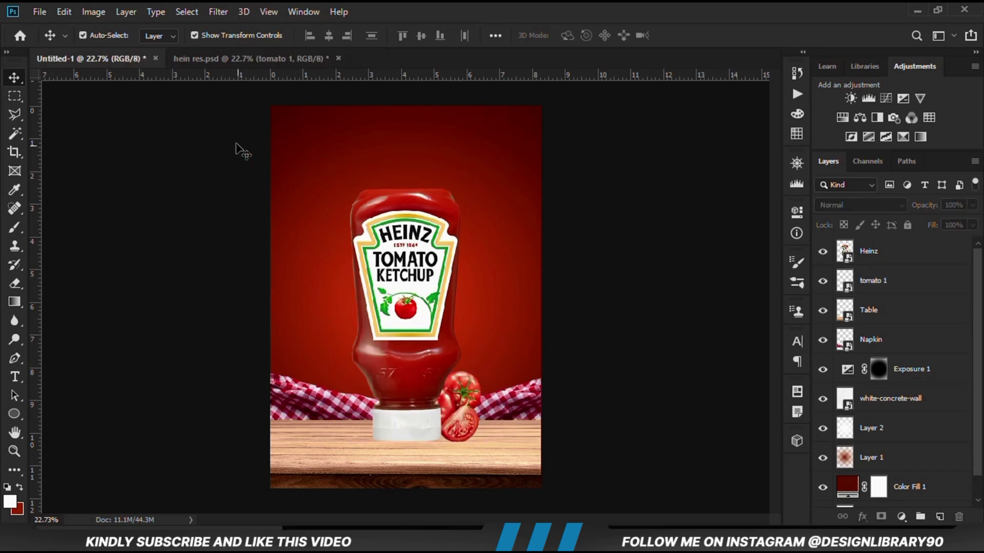
Step: Copy the tomato 2 layer from hein res.psd into Untitled-1 and stand it on the table at the bottle cap's left side
left_click(279, 60)
left_click(332, 274)
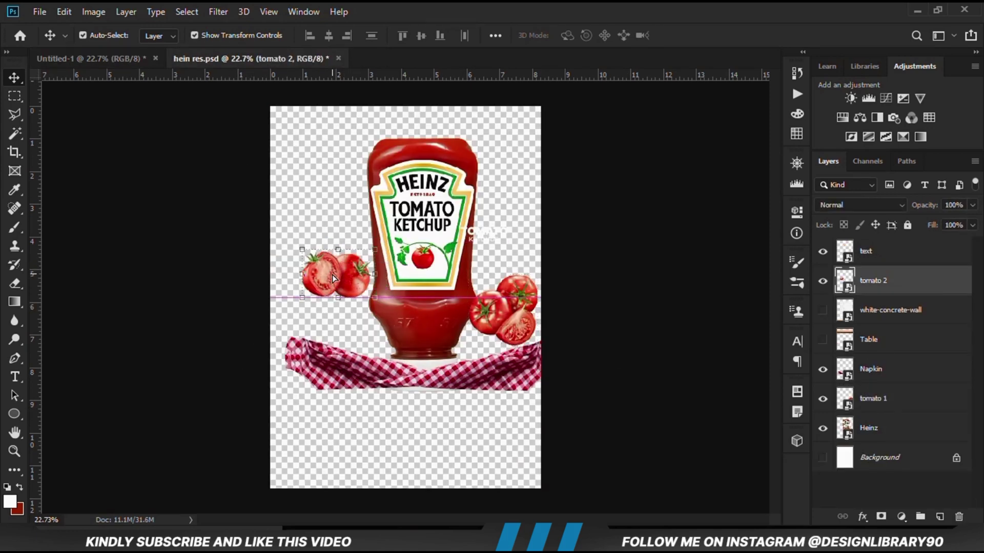
left_click_drag(332, 275, 270, 321)
left_click_drag(400, 298, 363, 422)
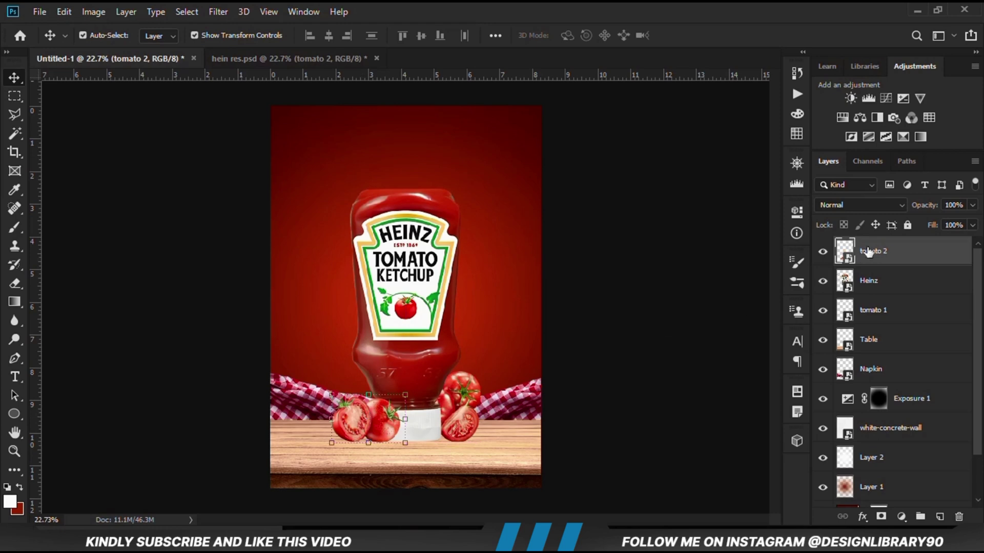
Step: Place the tomato 2 layer beneath tomato 1 and shift it slightly left so both tomatoes show beside the bottle
left_click_drag(874, 251, 866, 324)
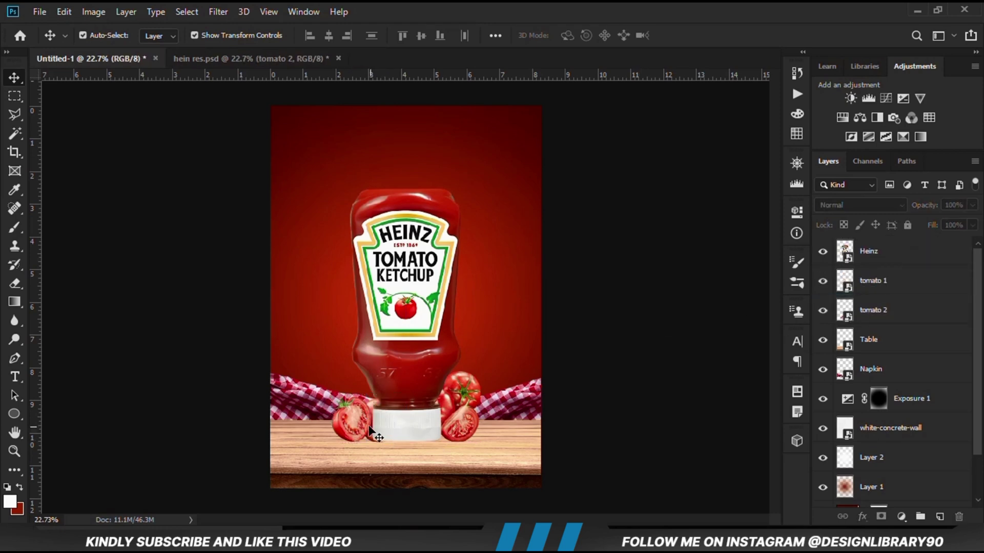
scroll(372, 432, "up", 2)
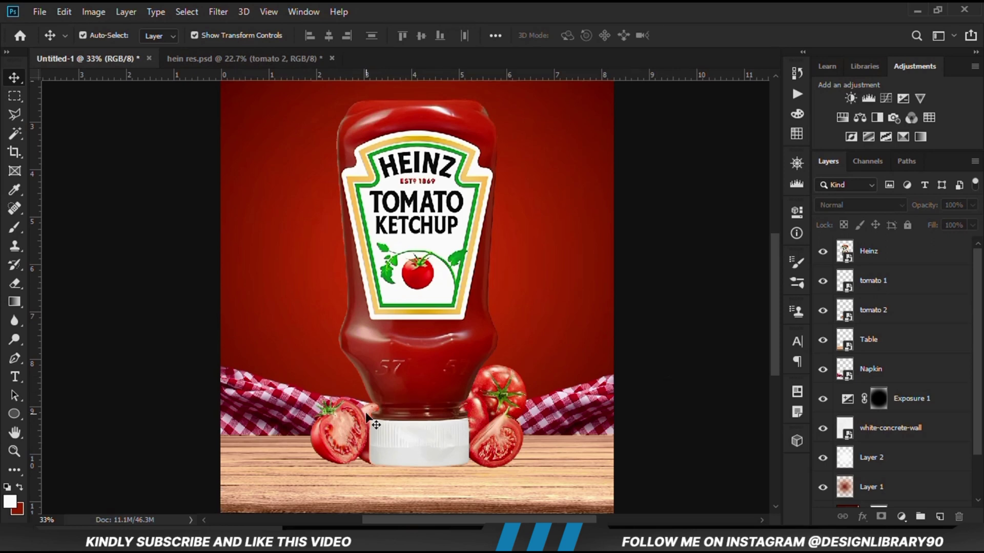
left_click_drag(347, 432, 336, 432)
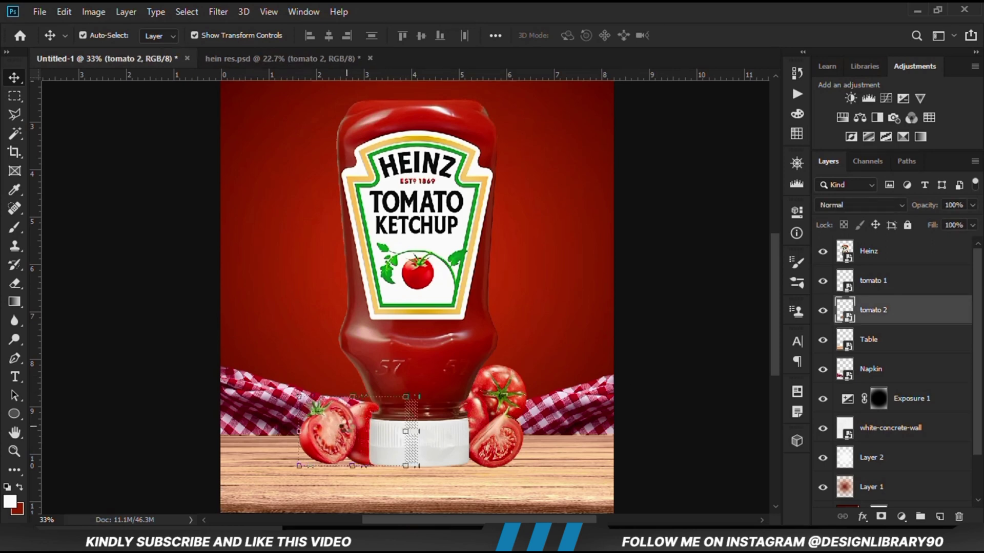
left_click(632, 362)
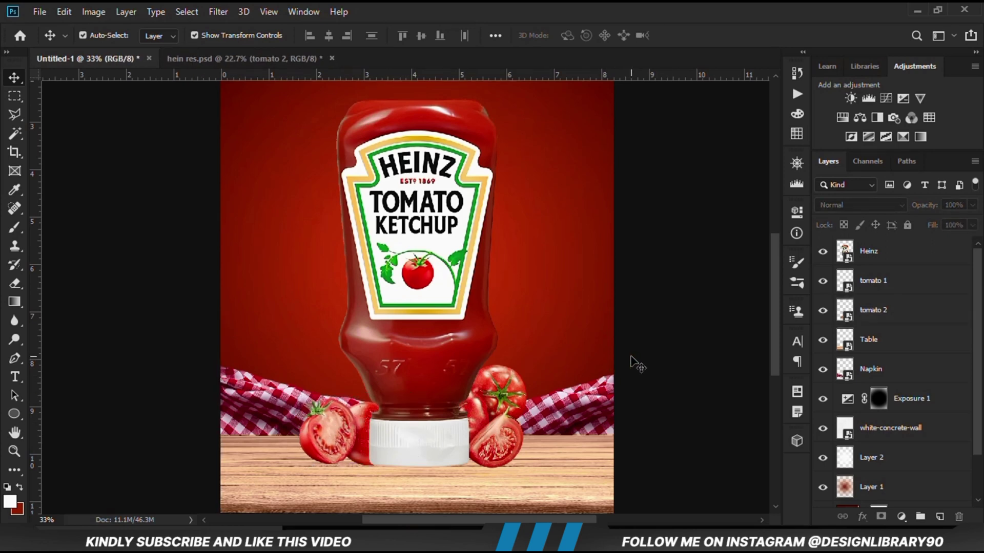
key("ctrl+minus")
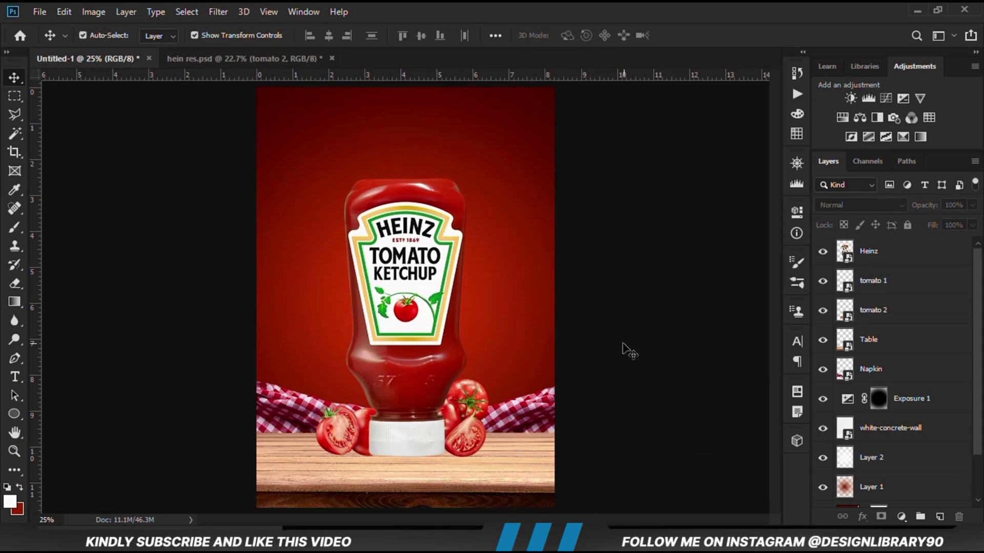
Step: Bring the Tomato Ketchup text layer from hein res.psd into Untitled-1 and centre it above the bottle near the poster's upper edge
left_click(248, 61)
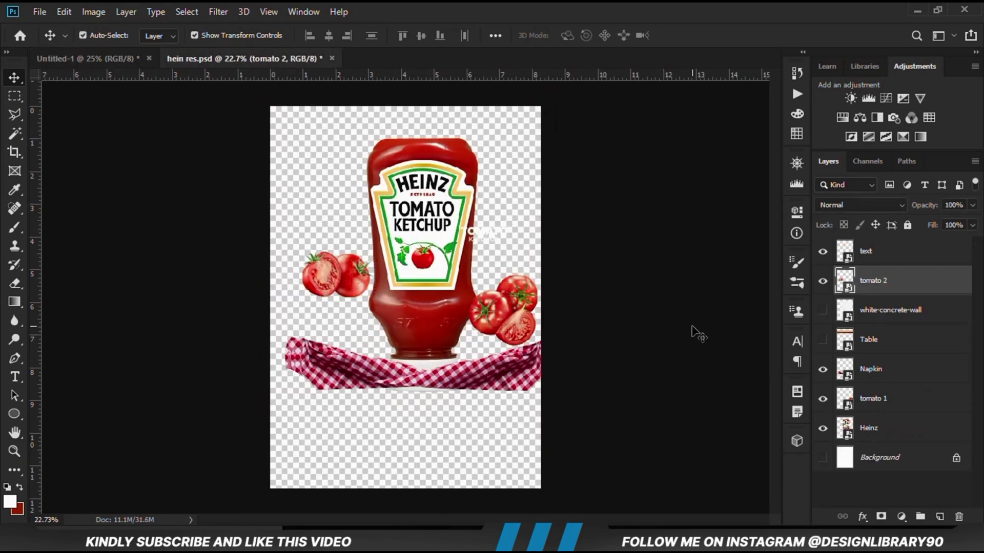
left_click(492, 229)
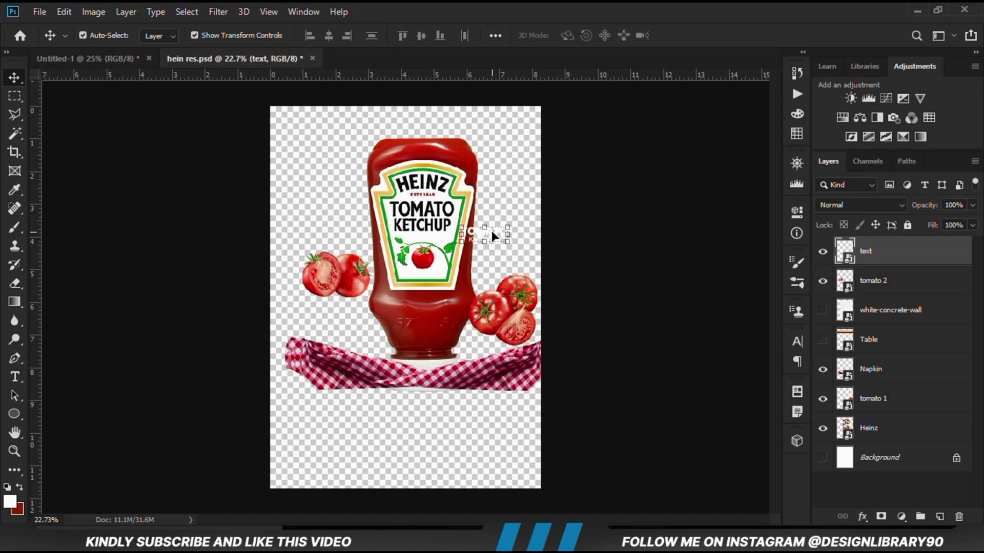
left_click_drag(491, 231, 384, 216)
key("ctrl+t")
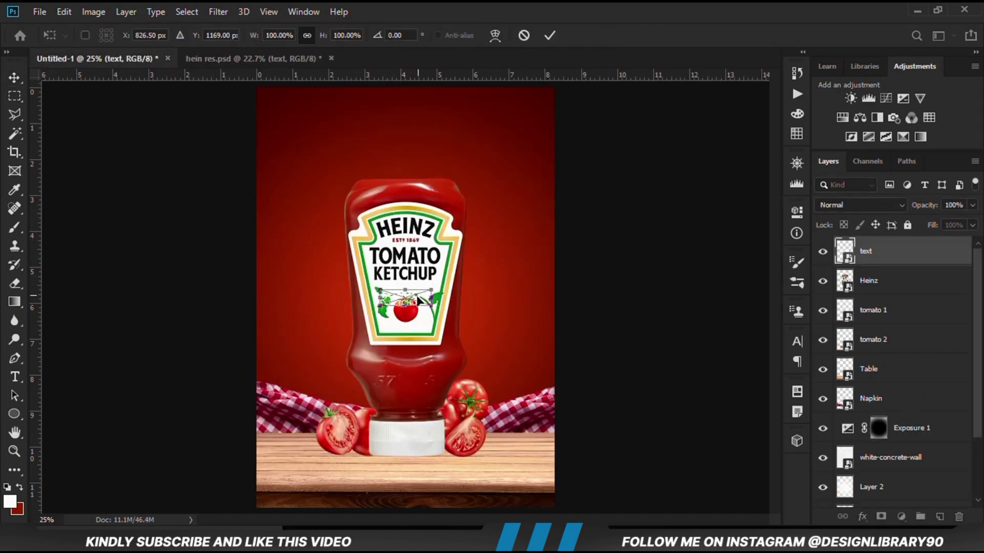
left_click_drag(416, 298, 406, 124)
key("Return")
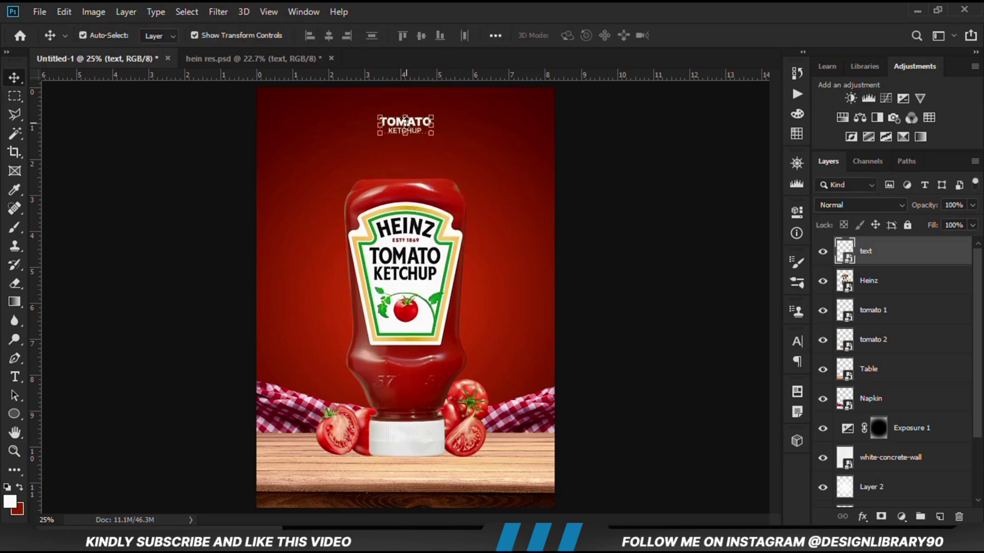
key("shift+Up")
key("shift+Up")
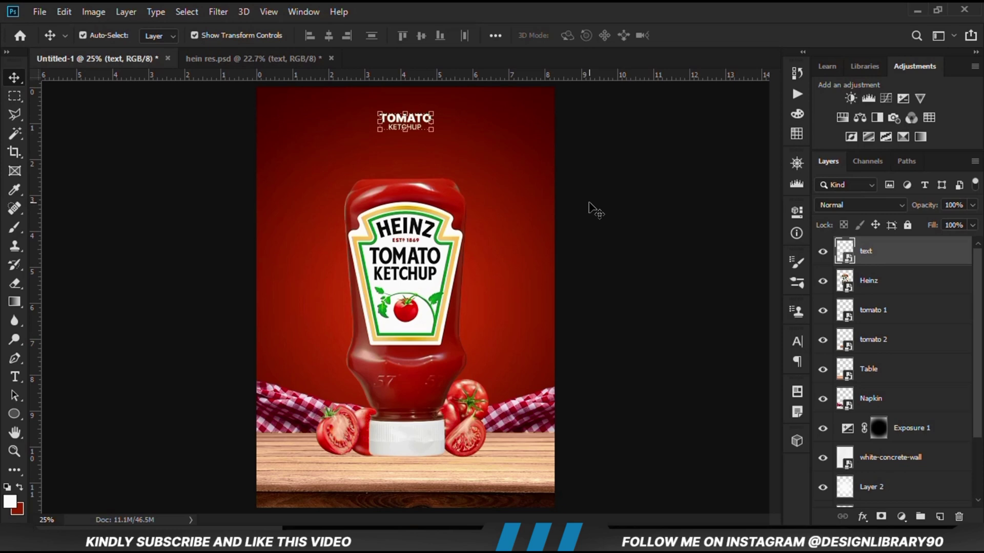
left_click(355, 434)
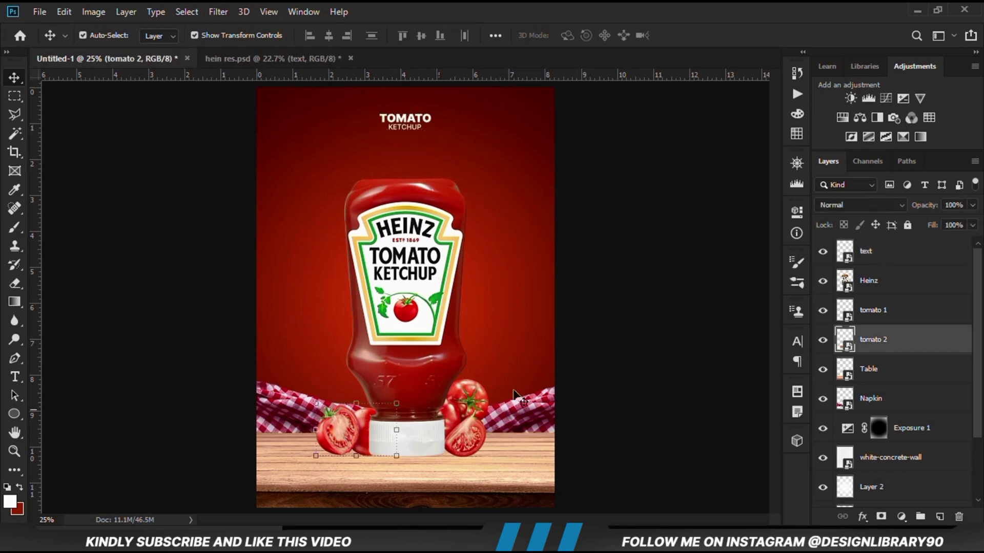
left_click(590, 380)
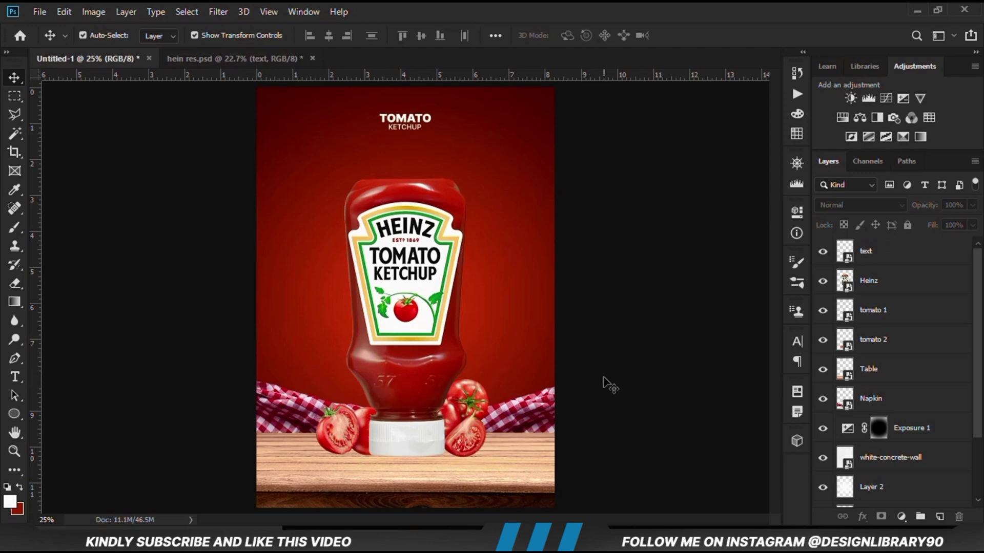
left_click(195, 59)
left_click(391, 384)
Step: Add an Exposure adjustment clipped to the Table layer, with Exposure set to -2.61
left_click_drag(391, 388, 409, 442)
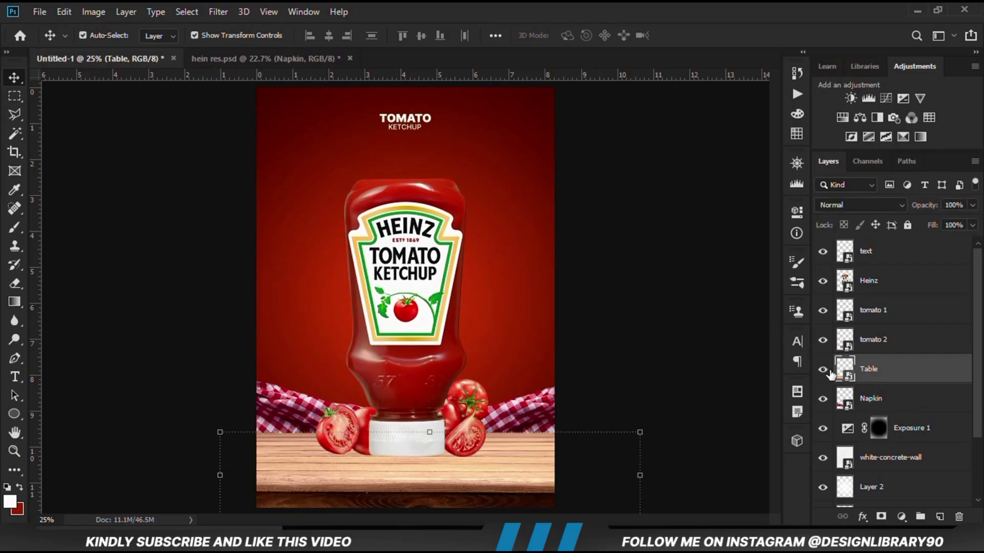
left_click(901, 516)
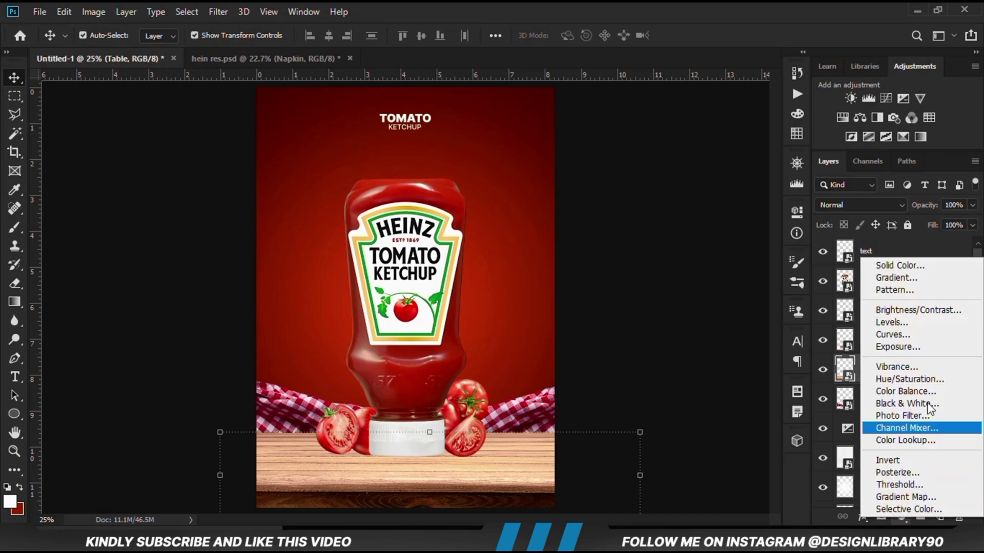
left_click(910, 348)
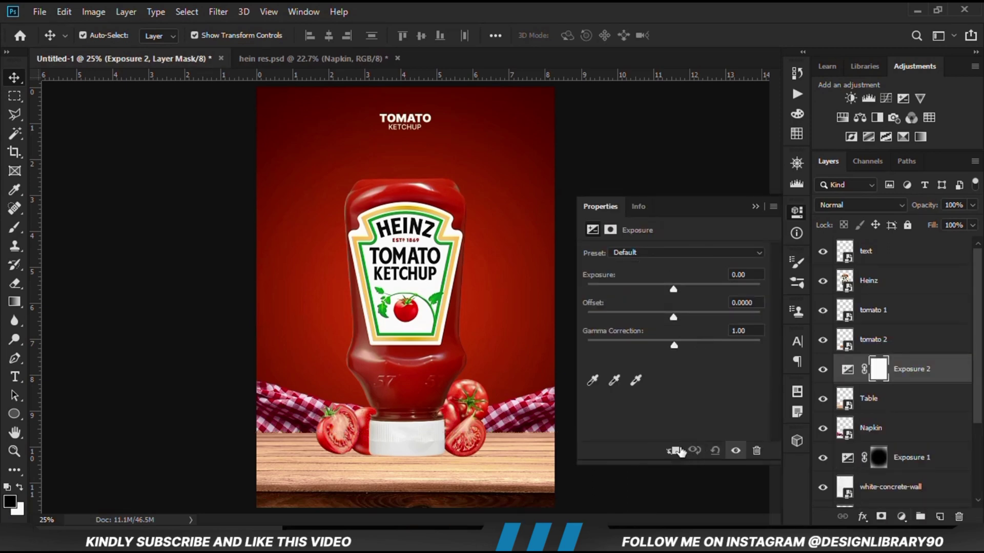
left_click(673, 452)
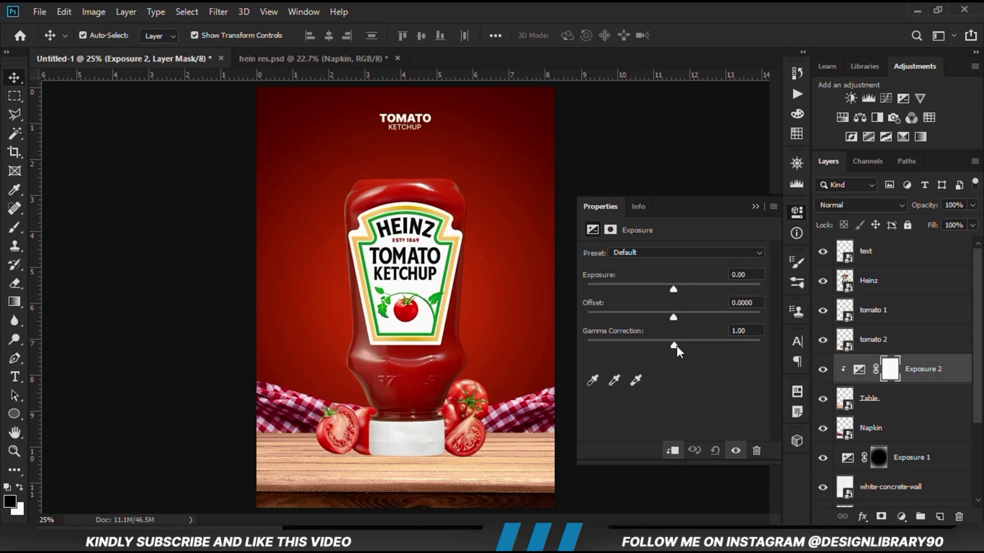
left_click_drag(668, 290, 639, 290)
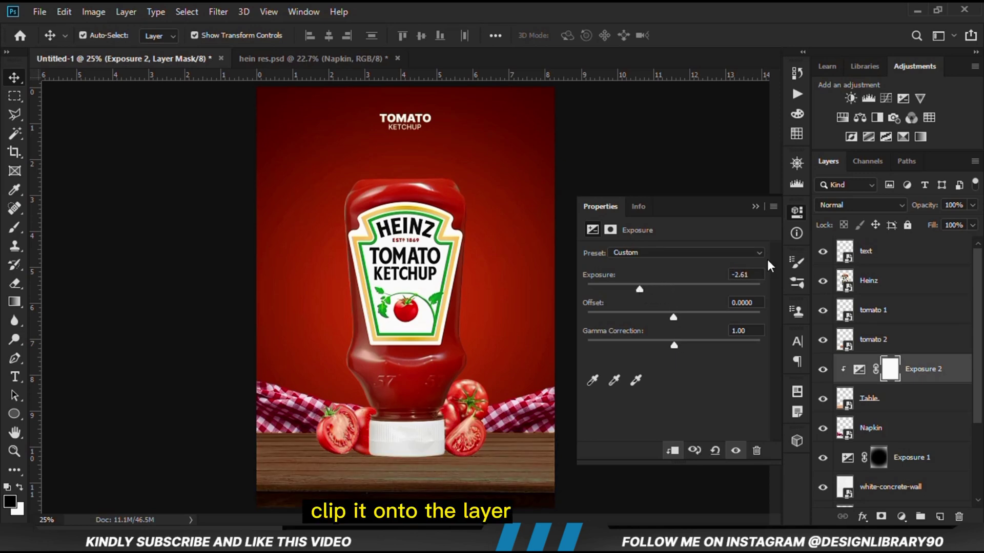
Step: Toggle the Exposure 2 layer to compare the table's darkening, and invert its layer mask to black
left_click(755, 207)
left_click(823, 369)
left_click(823, 369)
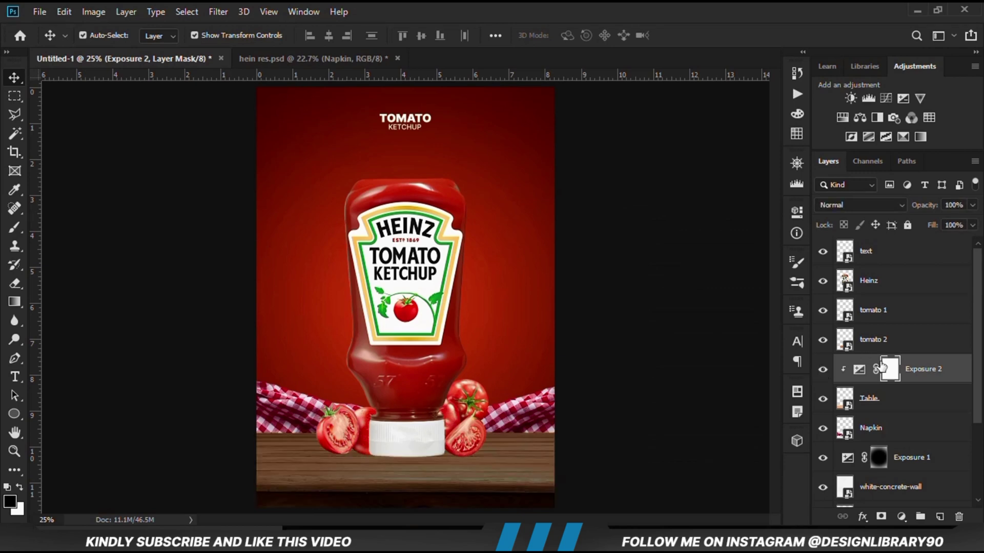
key("ctrl+i")
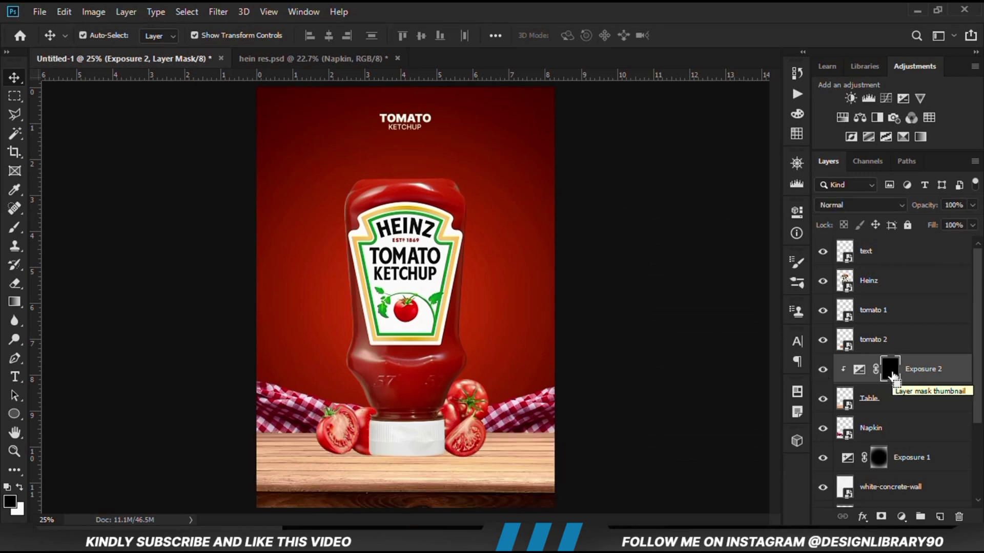
Step: Set up the Brush tool with a flattened soft 2700 px elliptical tip and 34% opacity
left_click(15, 227)
left_click(68, 229)
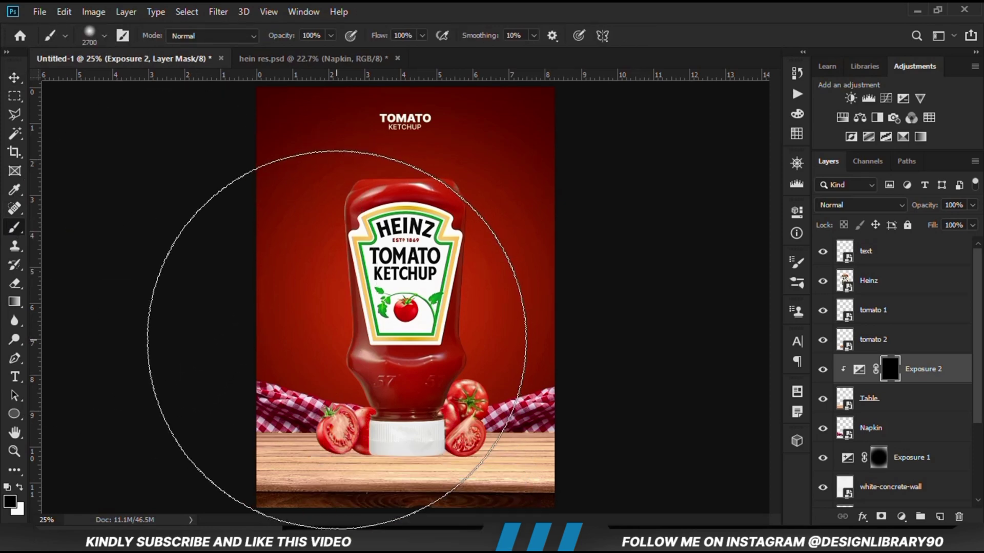
right_click(352, 296)
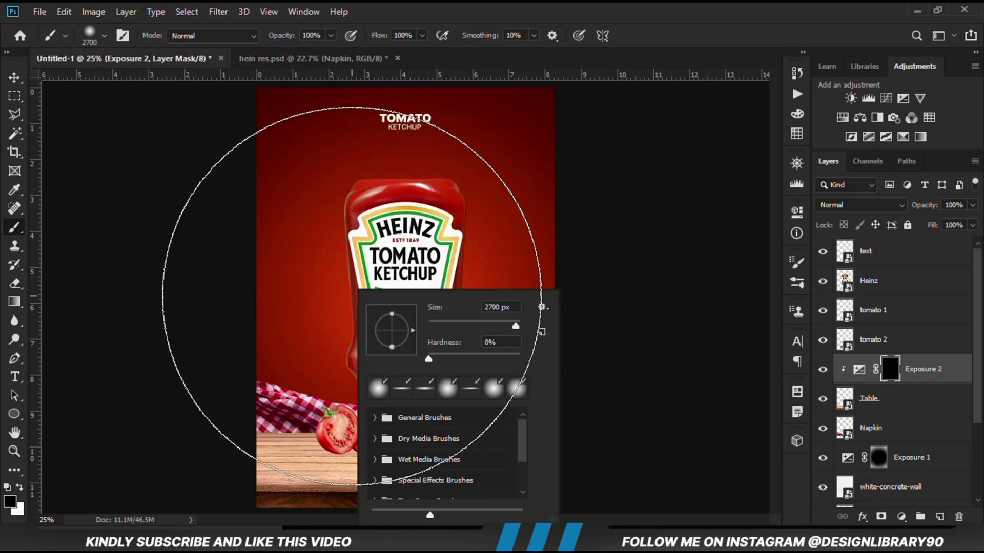
mouse_move(394, 350)
left_mouse_down()
mouse_move(395, 332)
mouse_move(399, 342)
left_mouse_up()
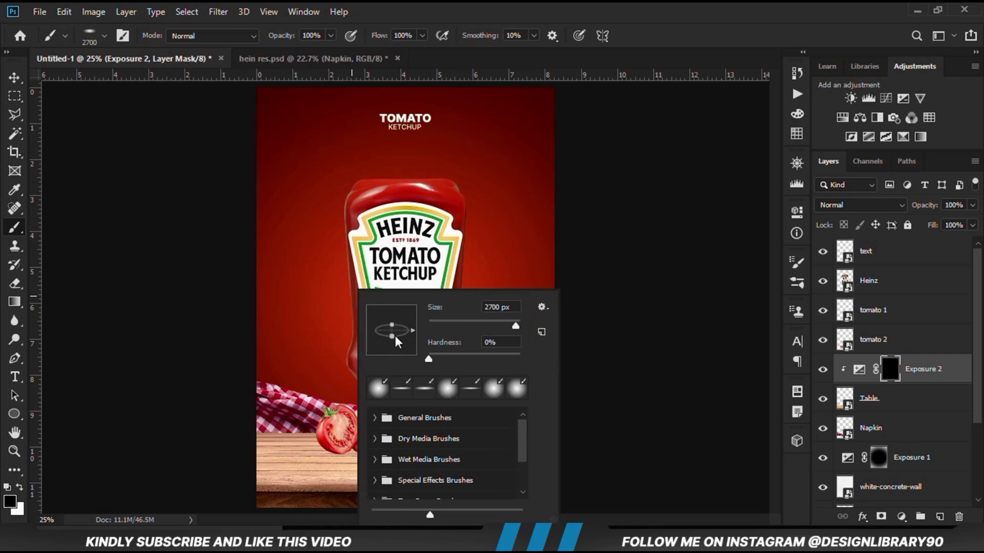
left_click(418, 12)
left_click(331, 35)
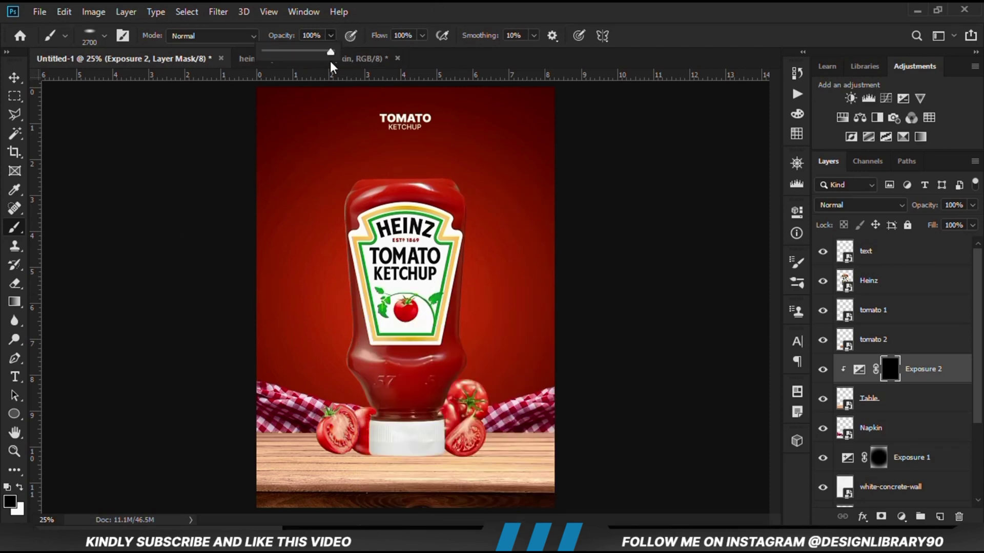
left_click(288, 53)
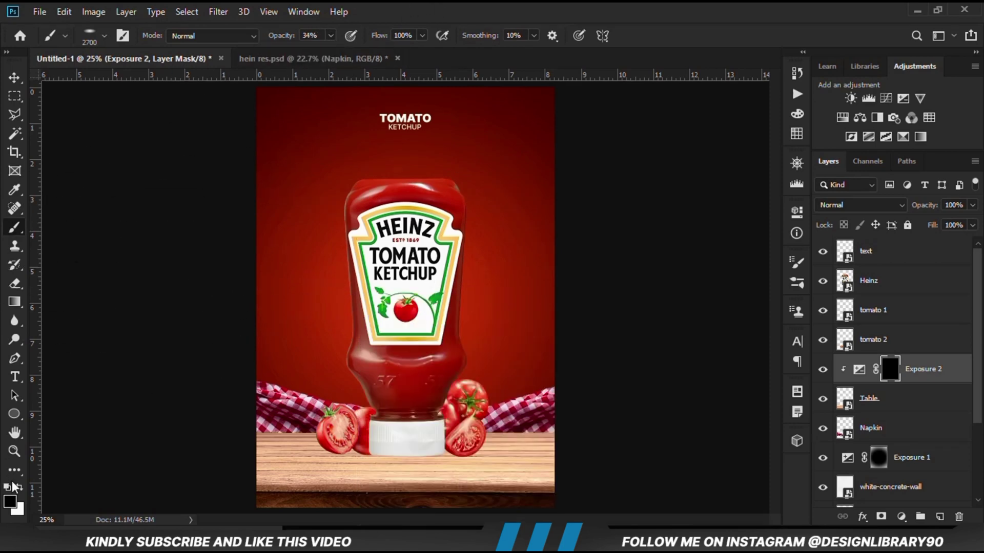
Step: Switch the foreground colour to white and adjust the flattened brush tip's roundness, with the size reduced to 2400 px
key("x")
right_click(387, 280)
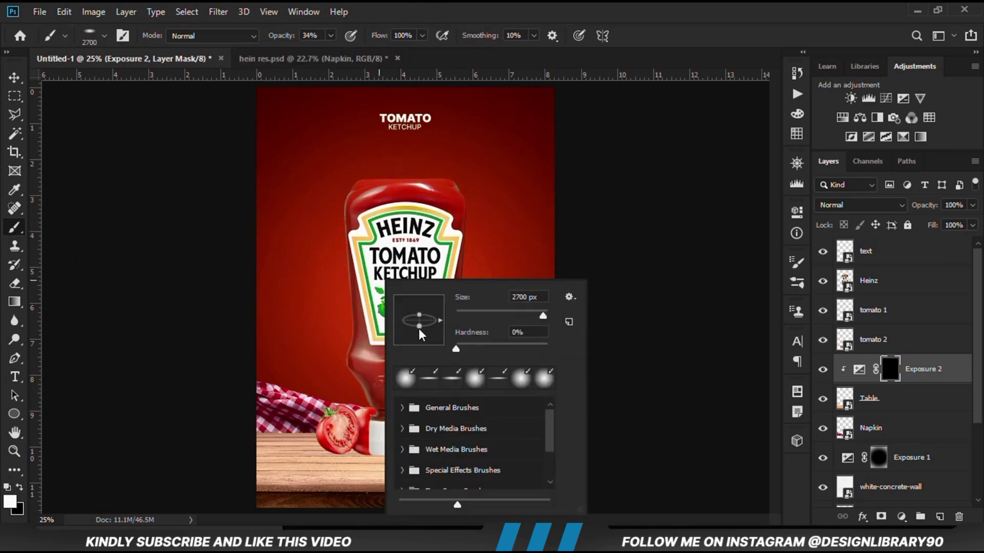
left_click_drag(419, 330, 421, 329)
key("Return")
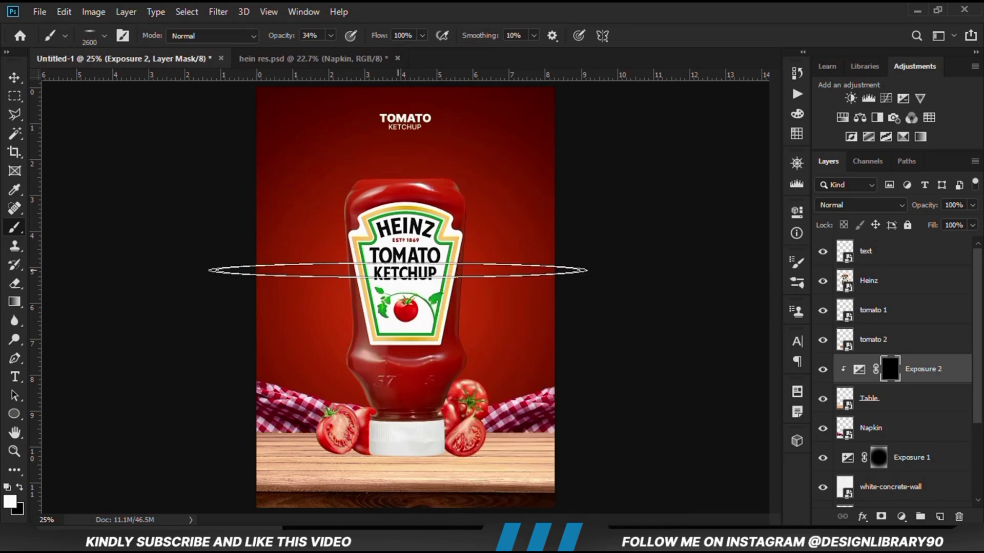
key("bracketleft")
key("bracketleft")
key("bracketleft")
right_click(416, 307)
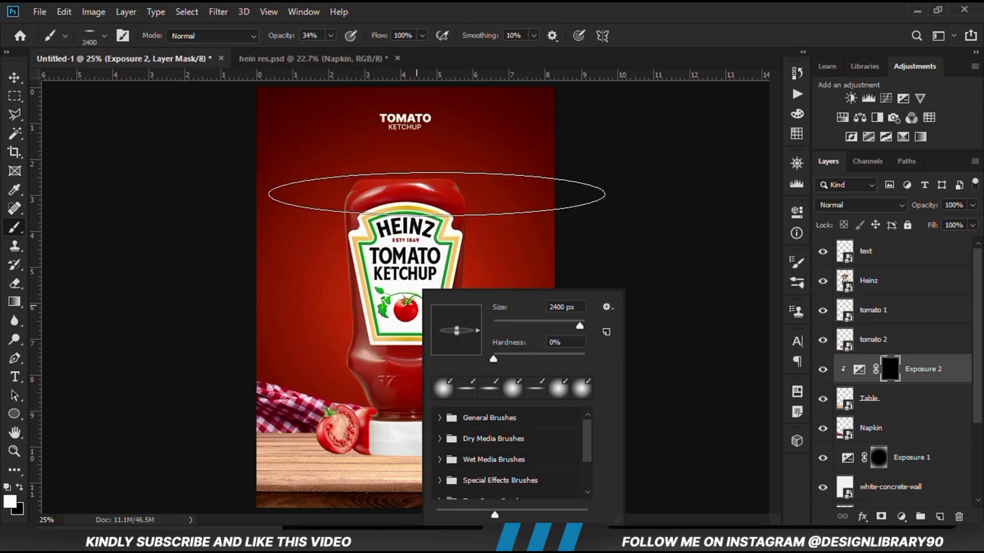
key("Return")
Step: Paint white across the table's front and back edges on the Exposure 2 mask with an 1800 px brush at 27% opacity
key("bracketleft")
key("bracketleft")
key("bracketleft")
key("bracketleft")
key("bracketleft")
key("bracketleft")
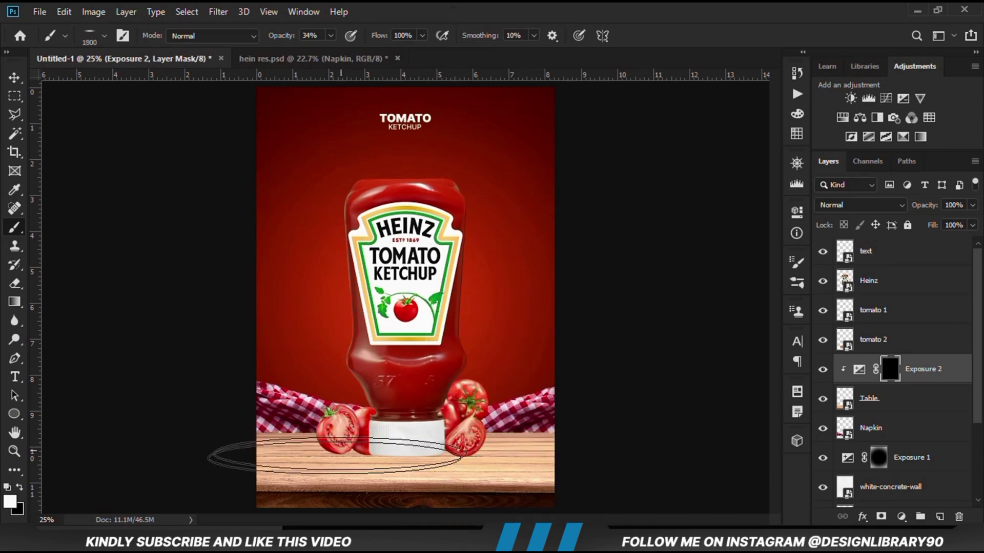
left_click(332, 36)
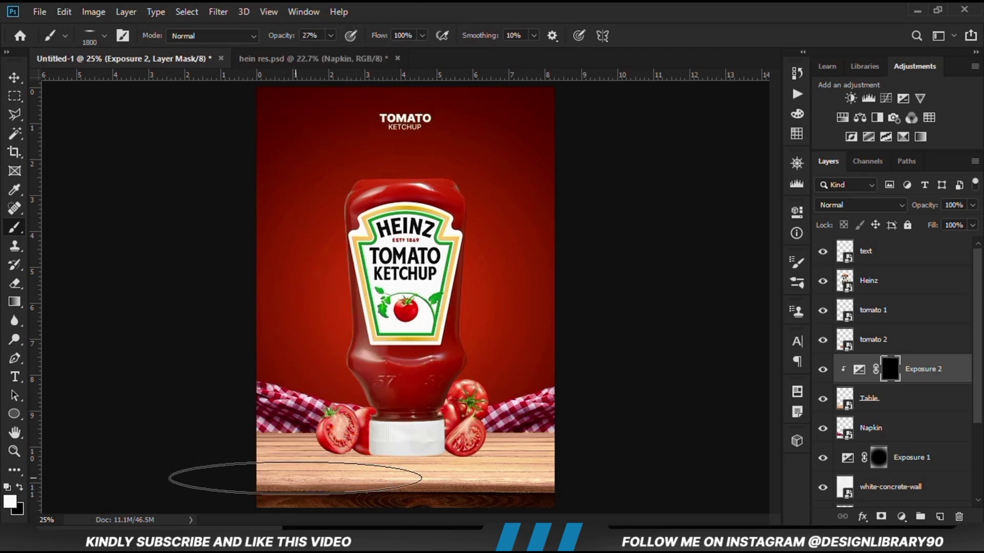
mouse_move(294, 479)
left_mouse_down()
mouse_move(517, 508)
mouse_move(547, 475)
left_mouse_up()
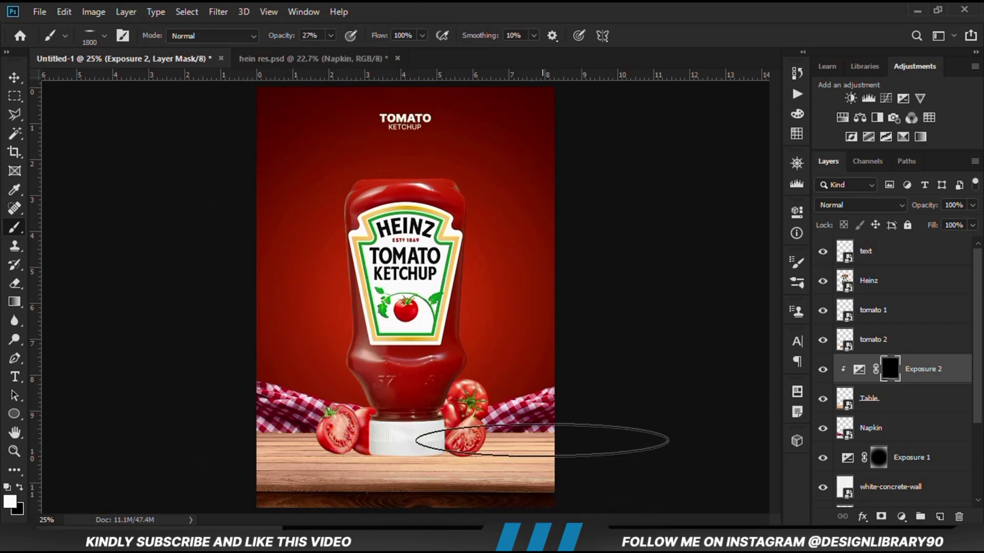
left_click_drag(517, 435, 266, 435)
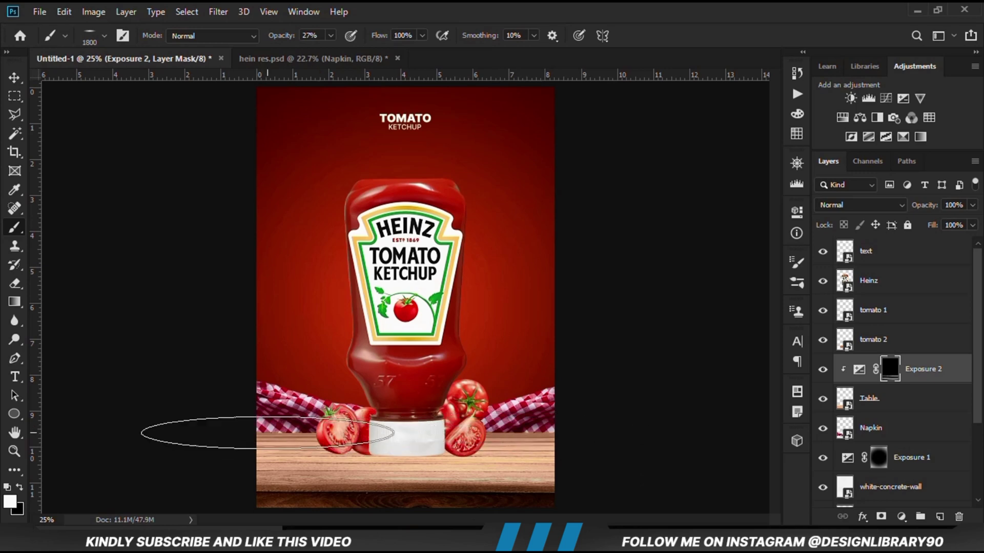
Step: Reduce the brush to 1400 px and 14% opacity for refining the table shading on the Exposure 2 mask
key("[")
key("bracketleft")
key("bracketleft")
key("bracketleft")
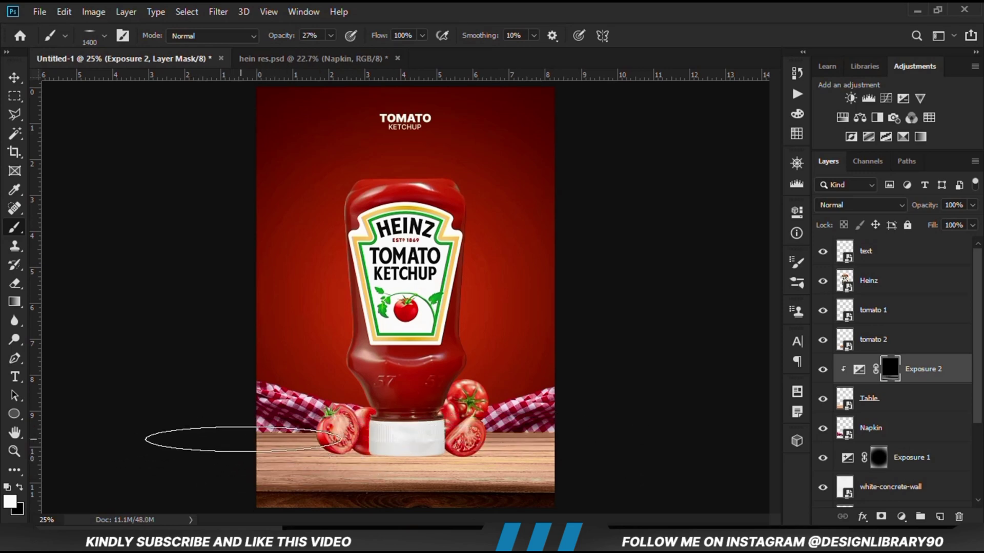
scroll(438, 507, "down", 1)
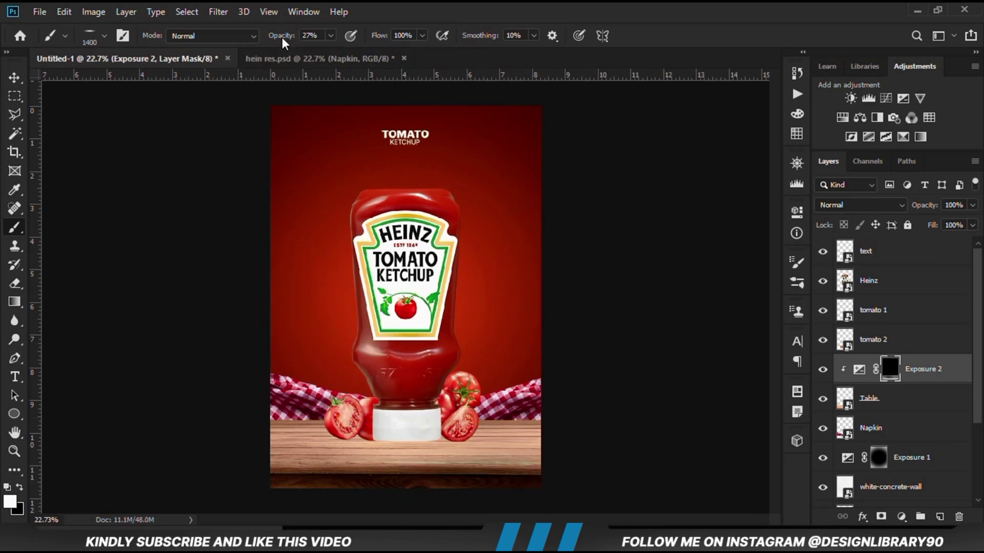
left_click(331, 36)
left_click(395, 6)
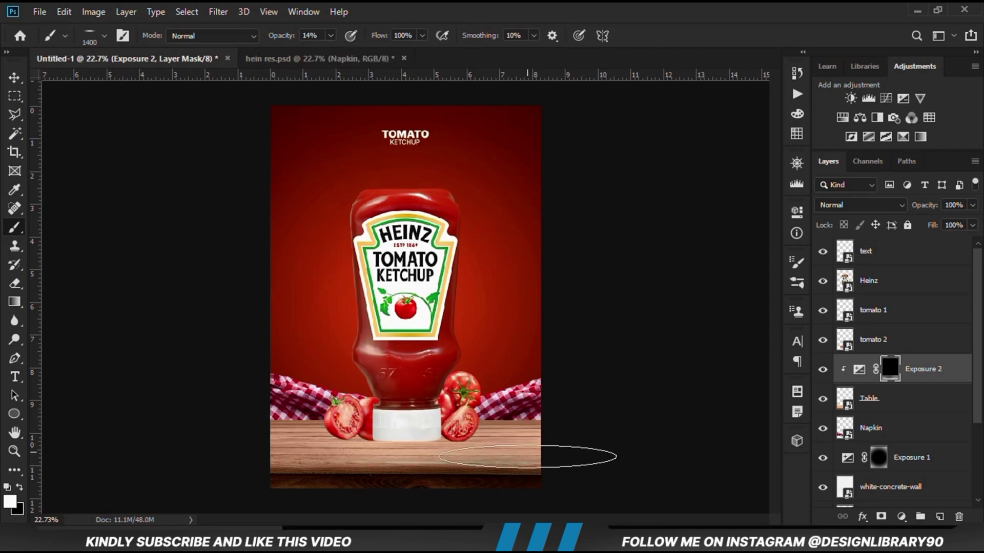
Step: Compare the table with and without Exposure 2, set that layer's opacity to 89%, and deselect it
left_click(822, 374)
left_click(821, 375)
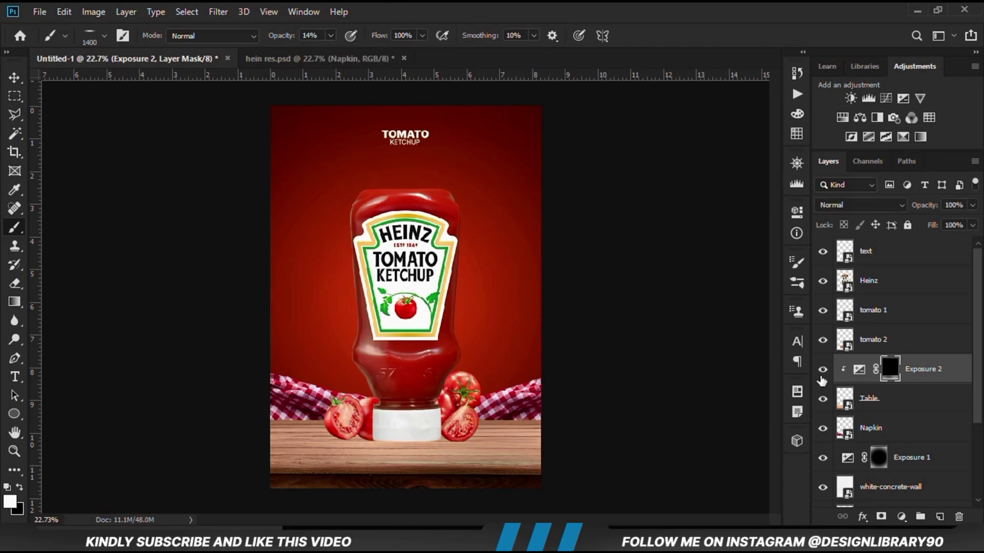
left_click(972, 205)
left_click_drag(974, 222, 966, 225)
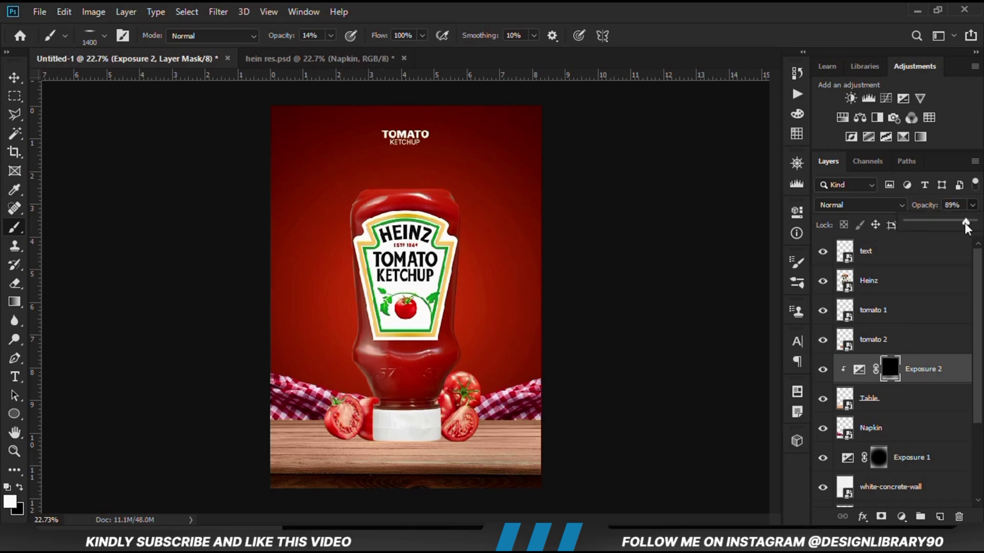
left_click(14, 77)
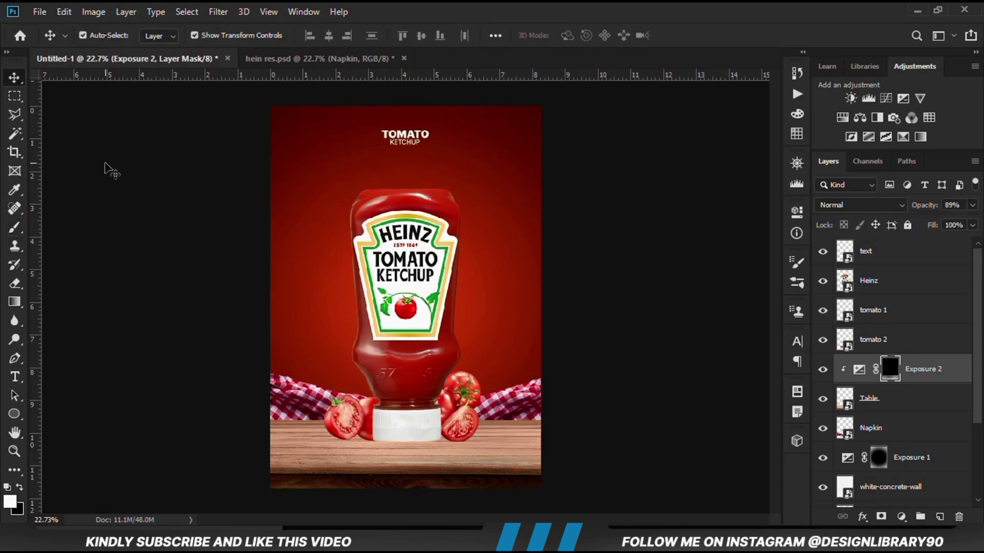
left_click(106, 156)
Step: Add a Curves adjustment clipped to the Table layer, beneath Exposure 2
key("ctrl+plus")
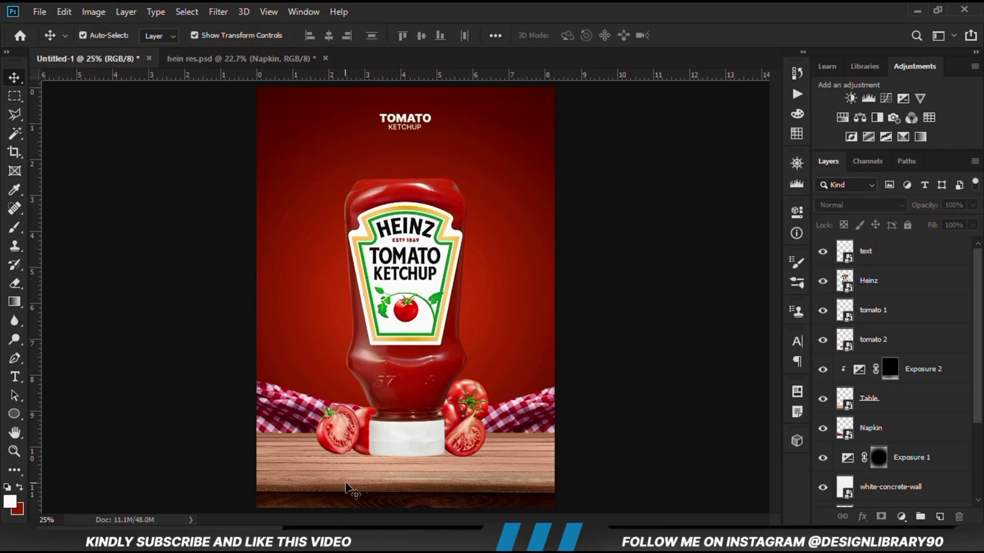
left_click(353, 492)
left_click(881, 399)
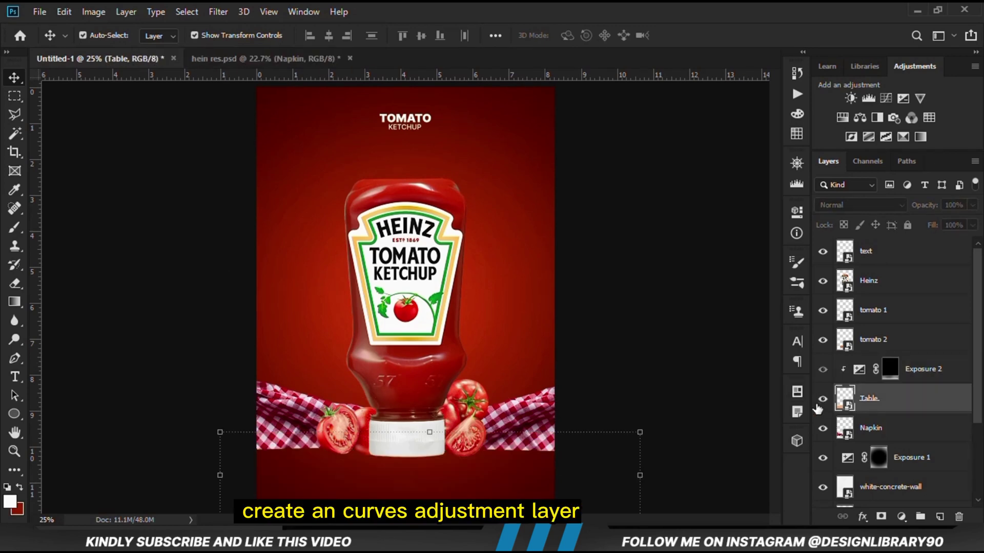
left_click(901, 518)
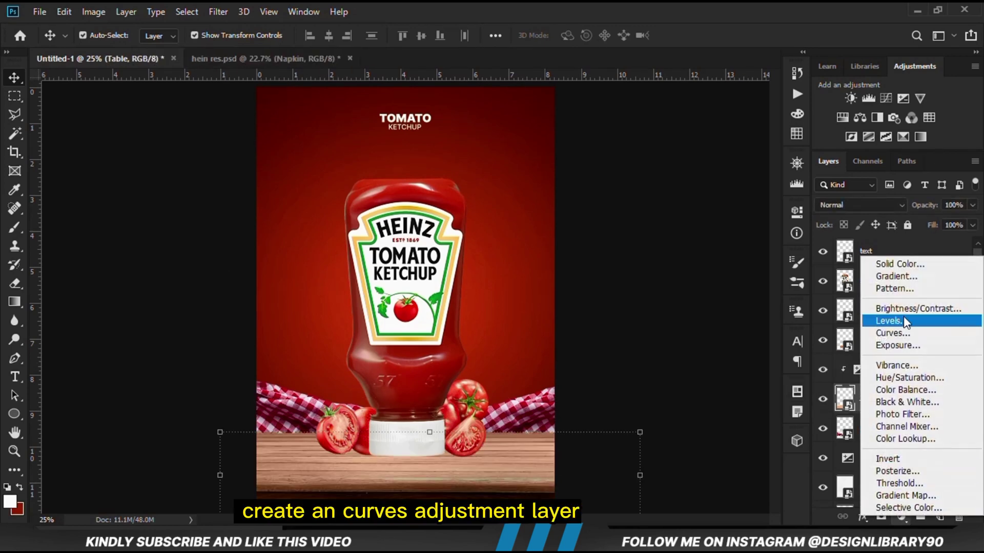
left_click(898, 332)
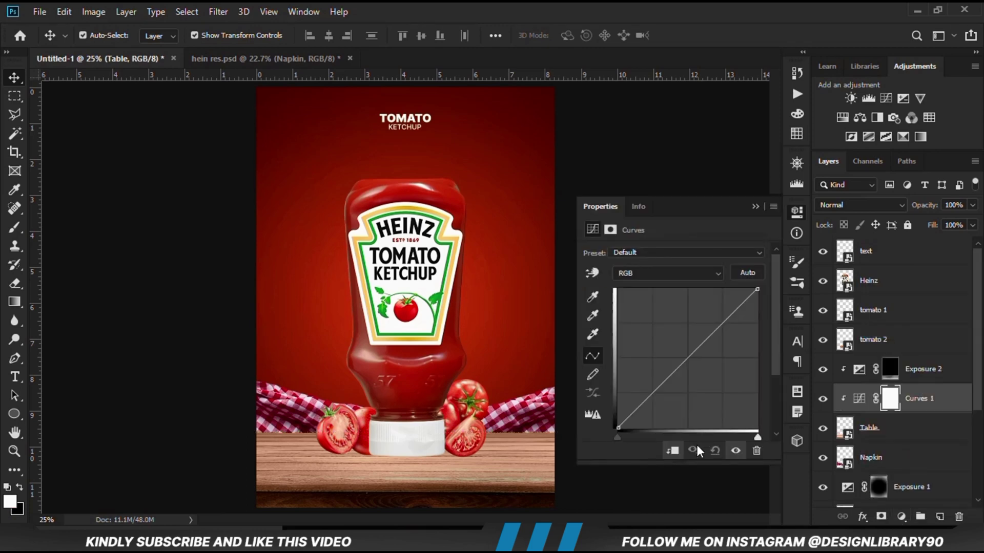
left_click_drag(661, 384, 659, 392)
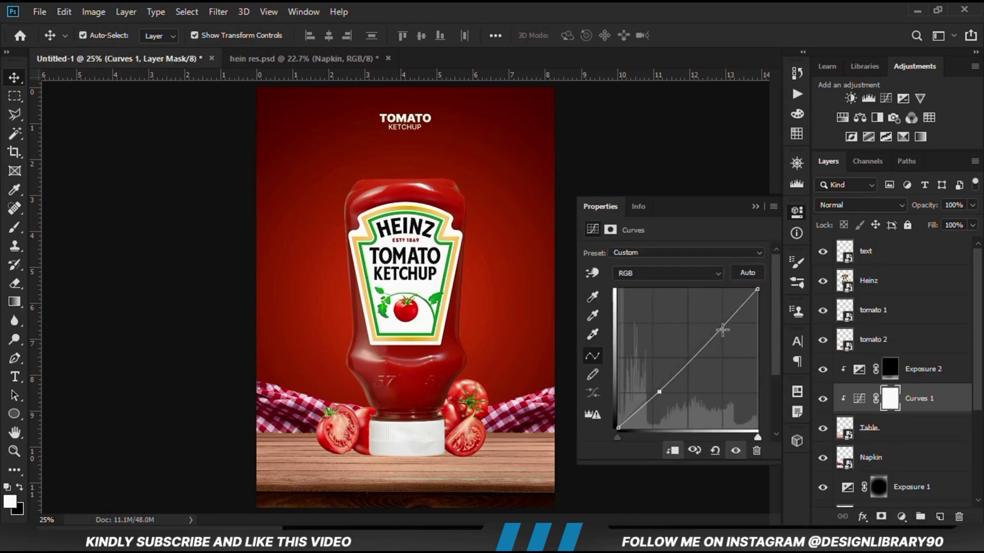
left_click_drag(721, 328, 716, 324)
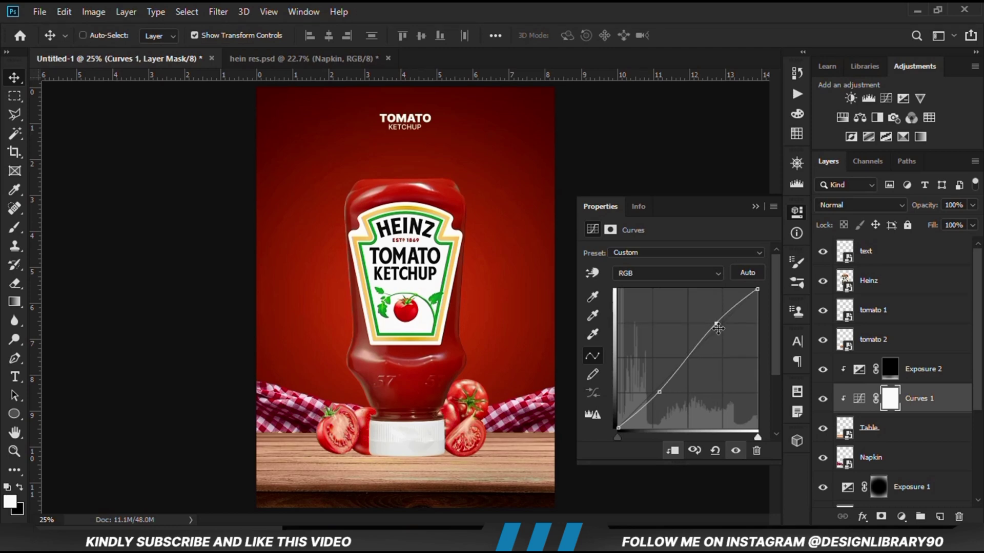
left_click(716, 323, "ctrl")
left_click(659, 392, "ctrl")
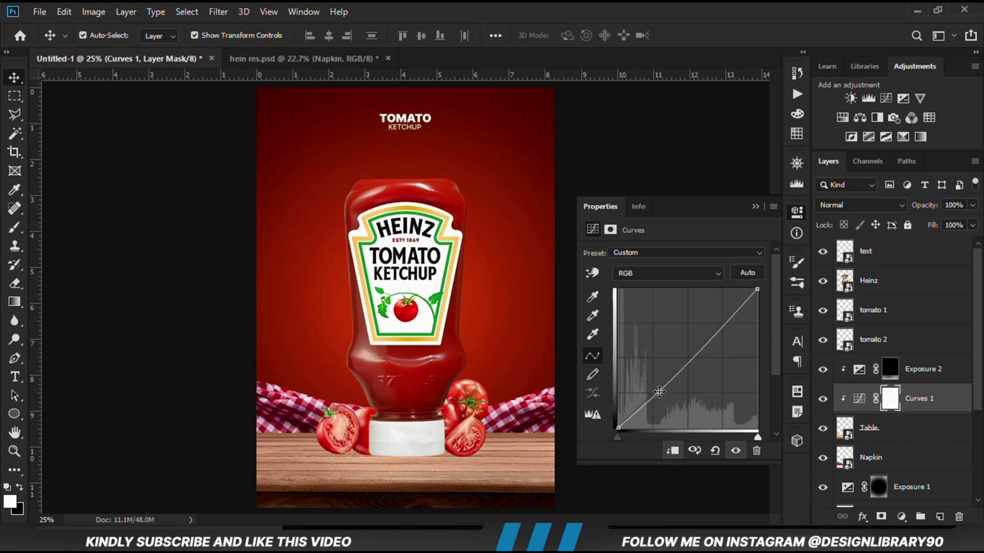
Step: Pull the lower part of the RGB curve slightly down to darken the table, and toggle Curves 1 to compare
left_click_drag(660, 392, 661, 393)
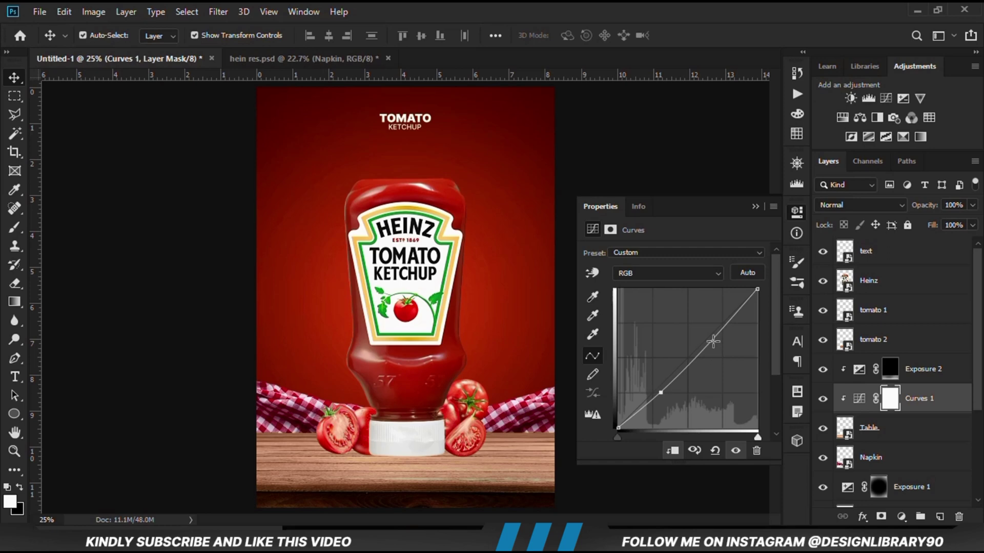
left_click(756, 205)
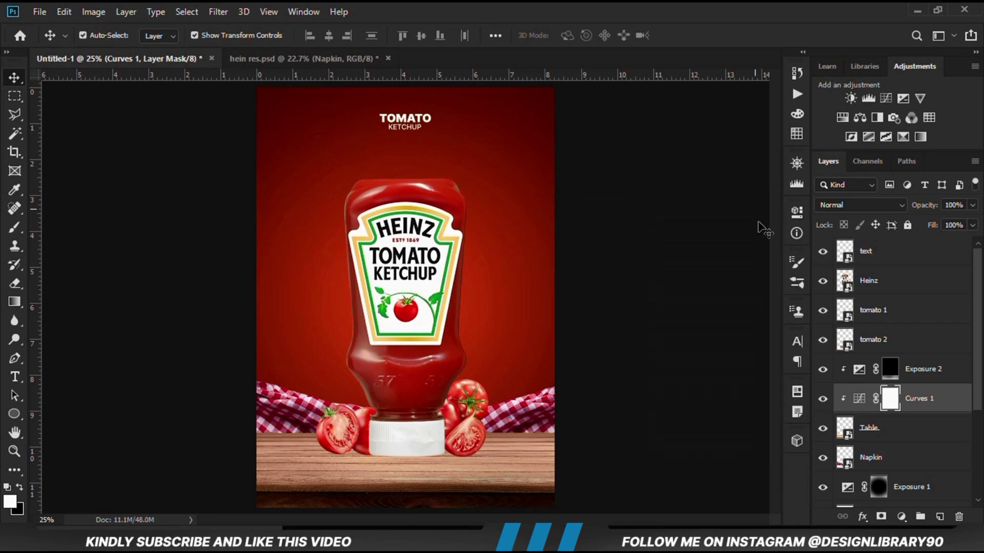
left_click(824, 401)
left_click(672, 382)
scroll(674, 381, "up", 1)
key("ctrl+minus")
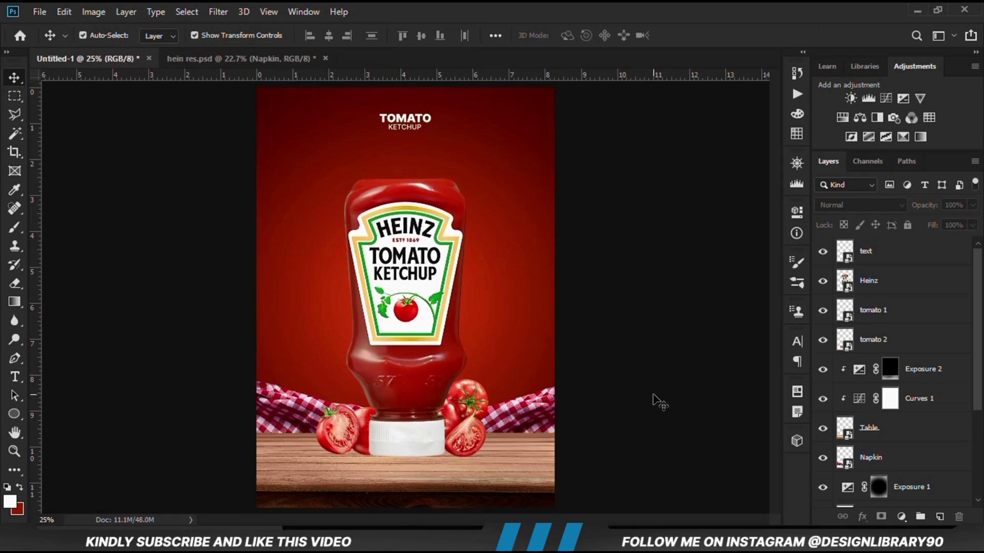
Step: Add a Hue/Saturation adjustment clipped to the Napkin layer
left_click(538, 416)
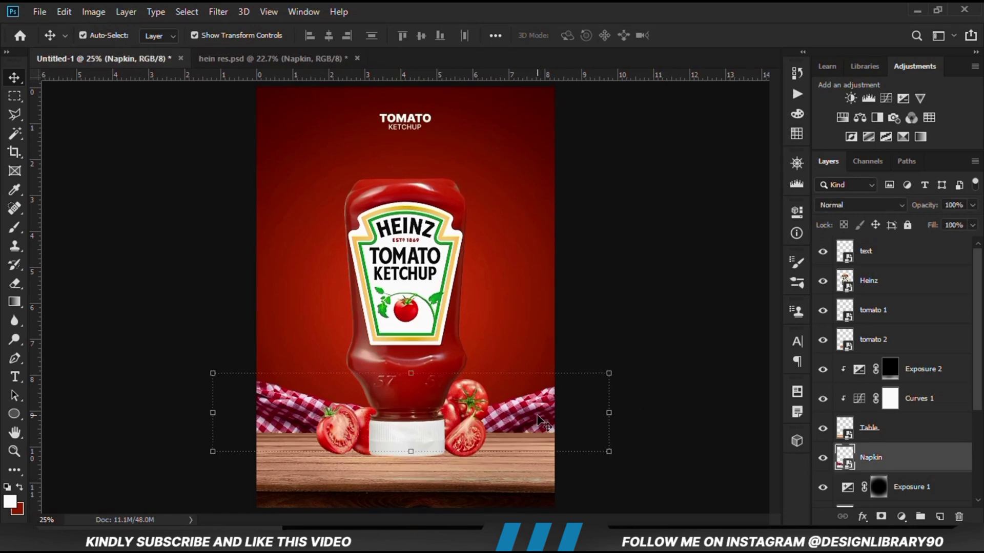
left_click(821, 461)
left_click(822, 461)
left_click(901, 517)
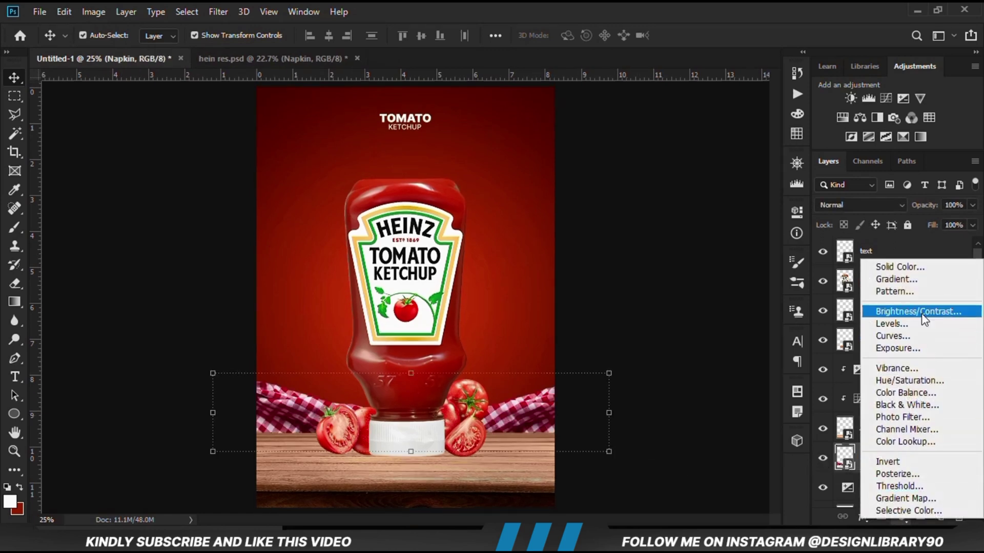
left_click(909, 380)
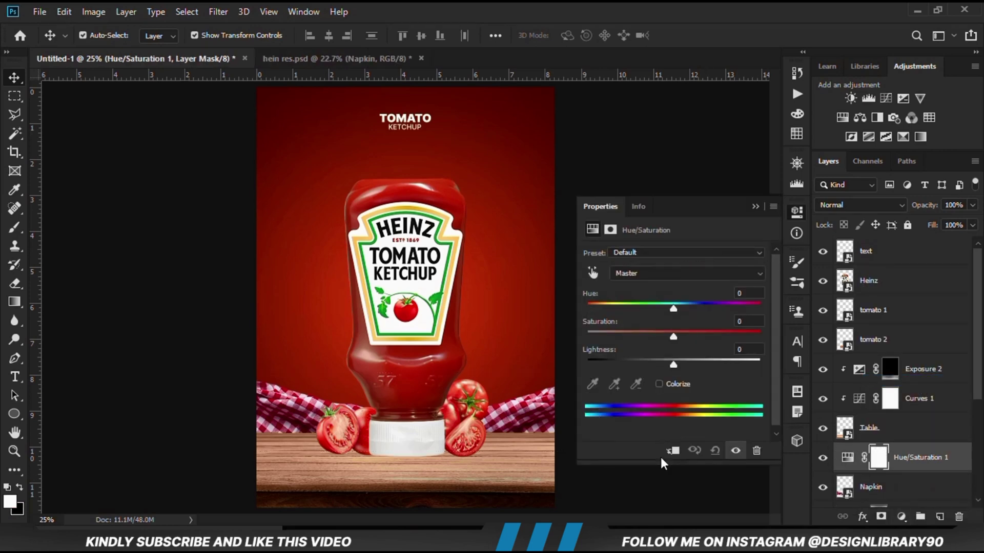
left_click(671, 450)
Step: Target the napkin's reds in Hue/Saturation 1 and widen the affected colour range to 205°/227° through 138°\153°
left_click(592, 274)
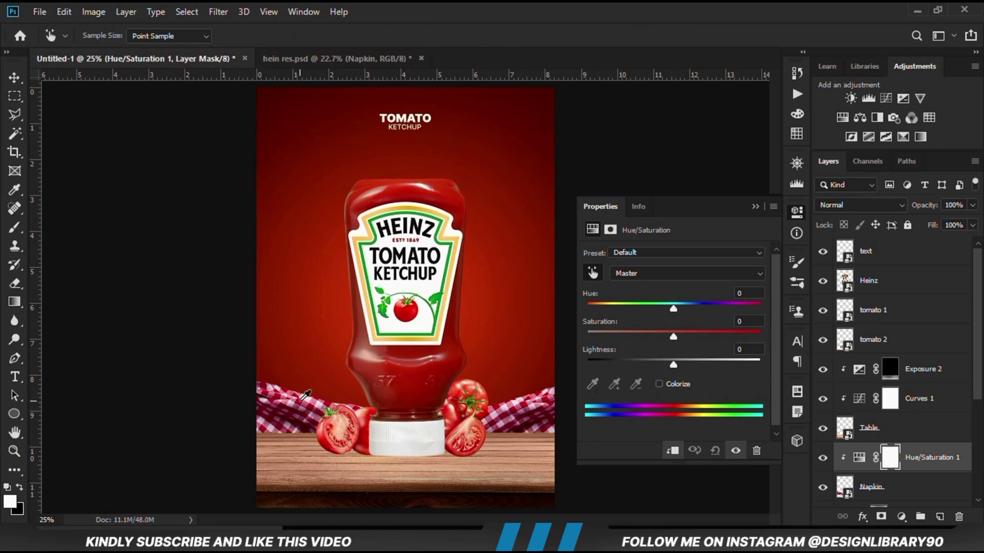
left_click(302, 399)
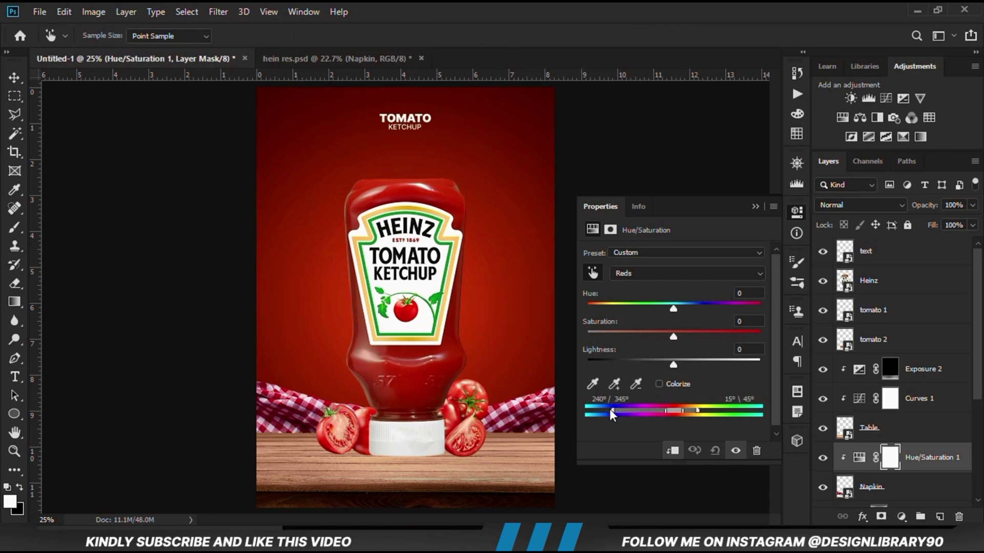
left_click_drag(611, 415, 595, 413)
left_click_drag(698, 412, 750, 411)
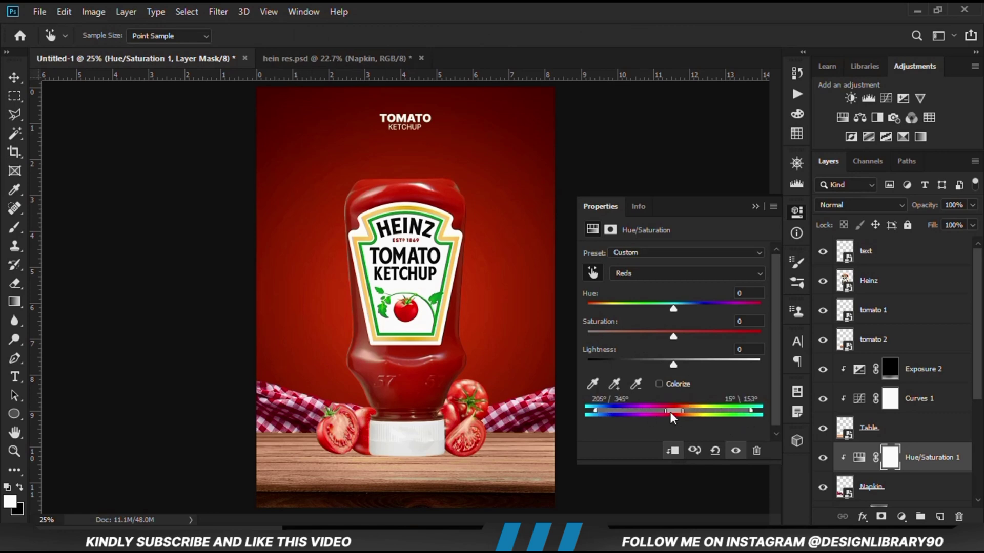
left_click_drag(686, 413, 736, 413)
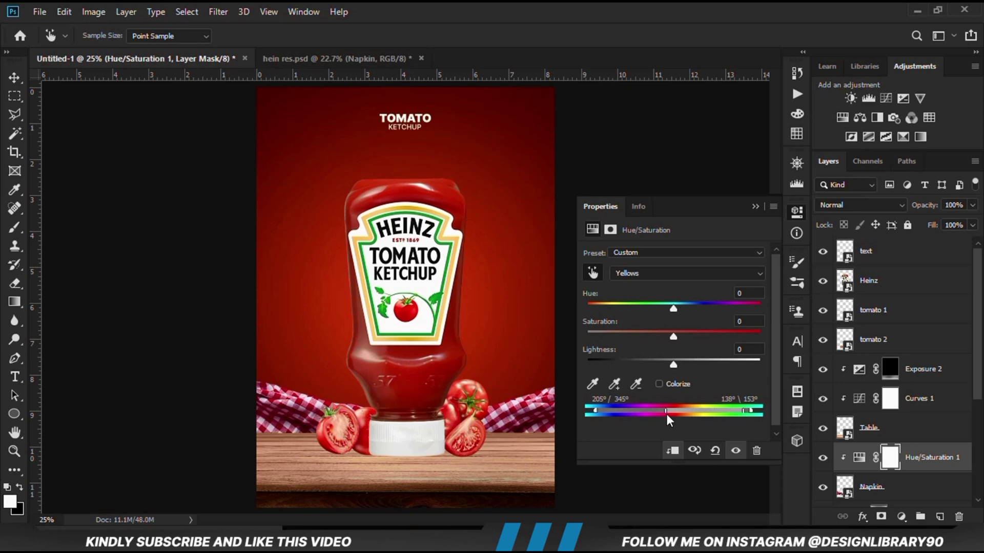
left_click_drag(651, 412, 612, 412)
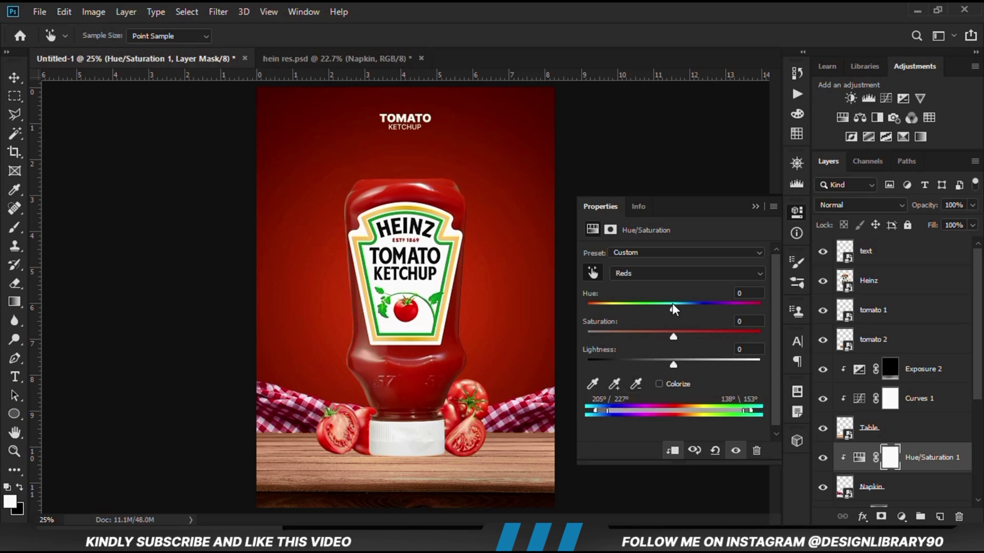
Step: Recolour the napkin's reds with Hue +31, Saturation +28 and Lightness -7
left_click_drag(667, 309, 709, 318)
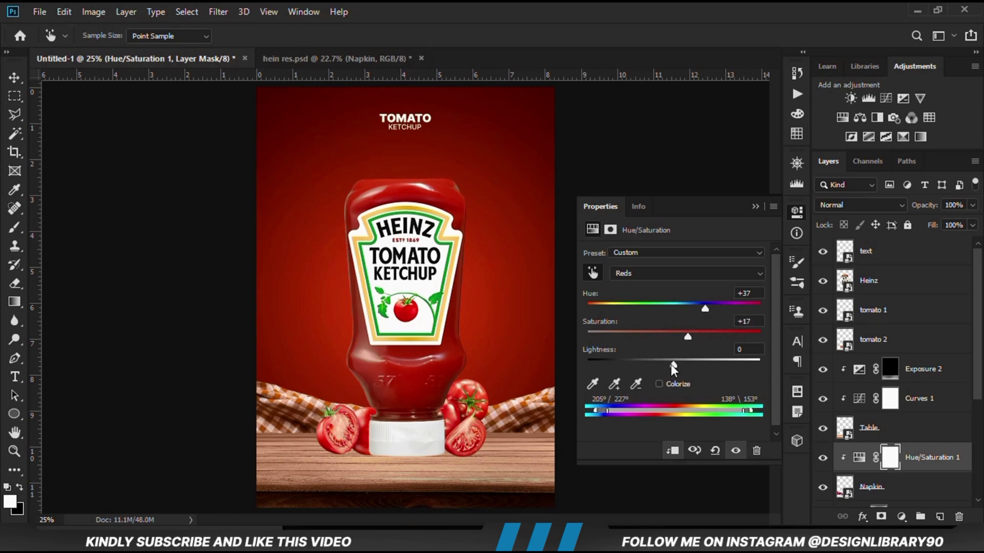
left_click_drag(673, 370, 661, 373)
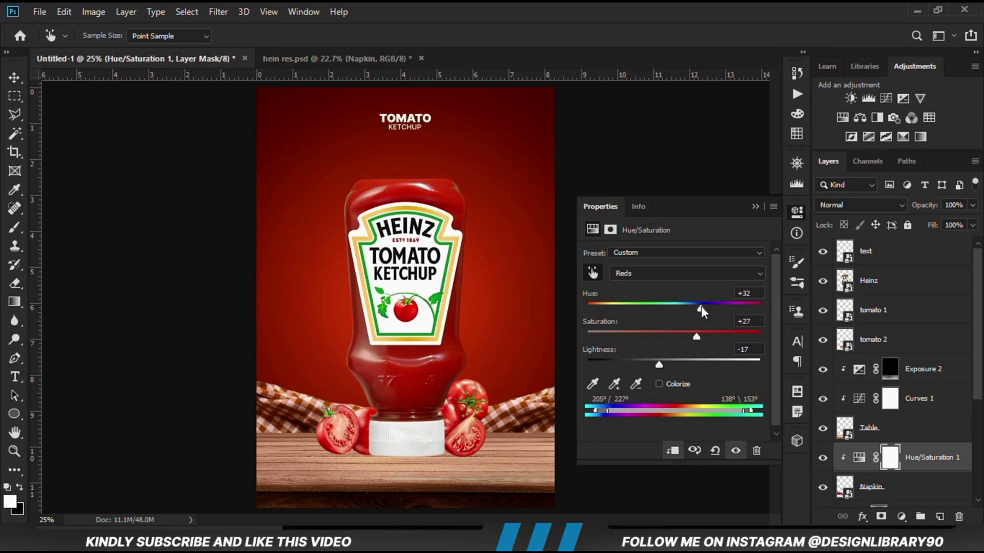
left_click_drag(701, 311, 710, 310)
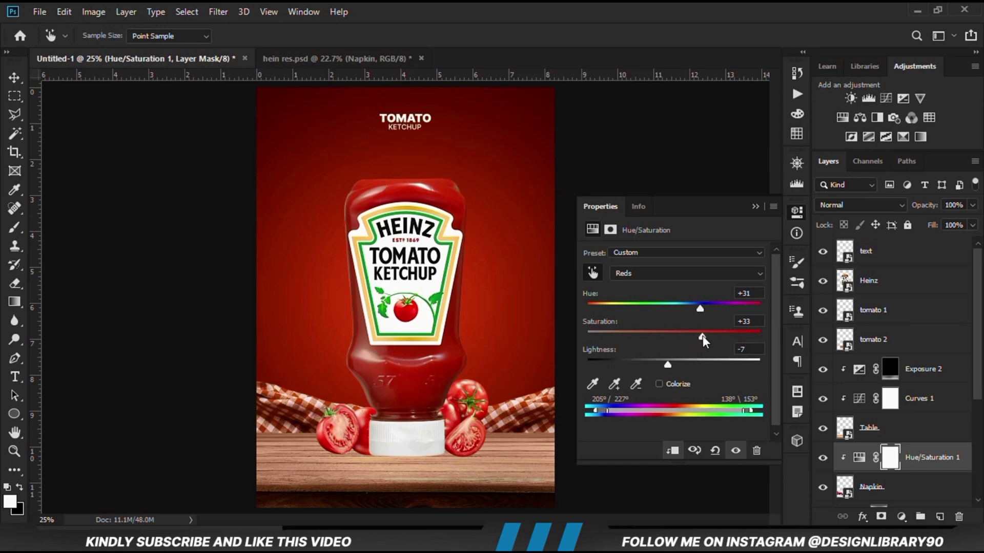
left_click_drag(716, 340, 760, 338)
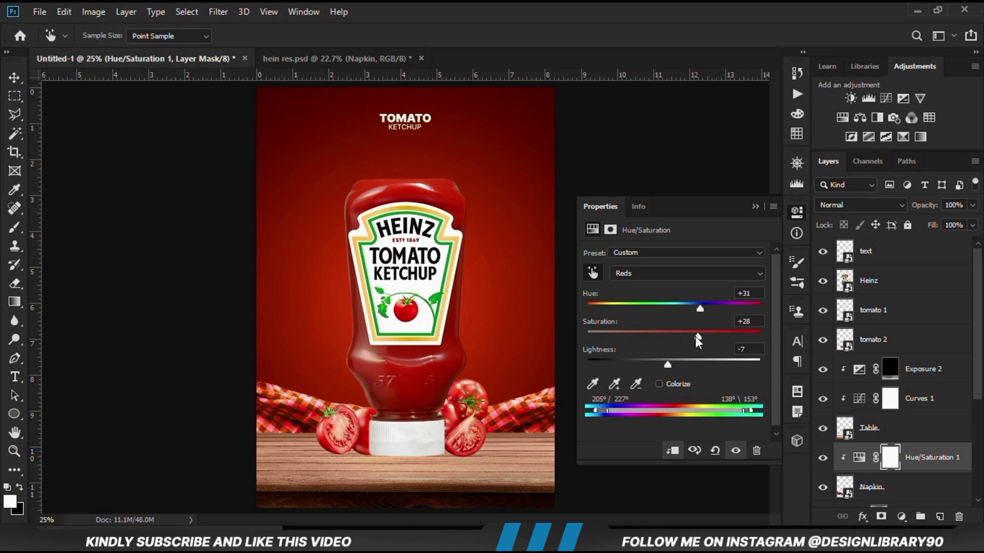
Step: Reduce the saturation of the napkin's reds to +14 and toggle Hue/Saturation 1 to compare
left_click_drag(698, 342, 687, 341)
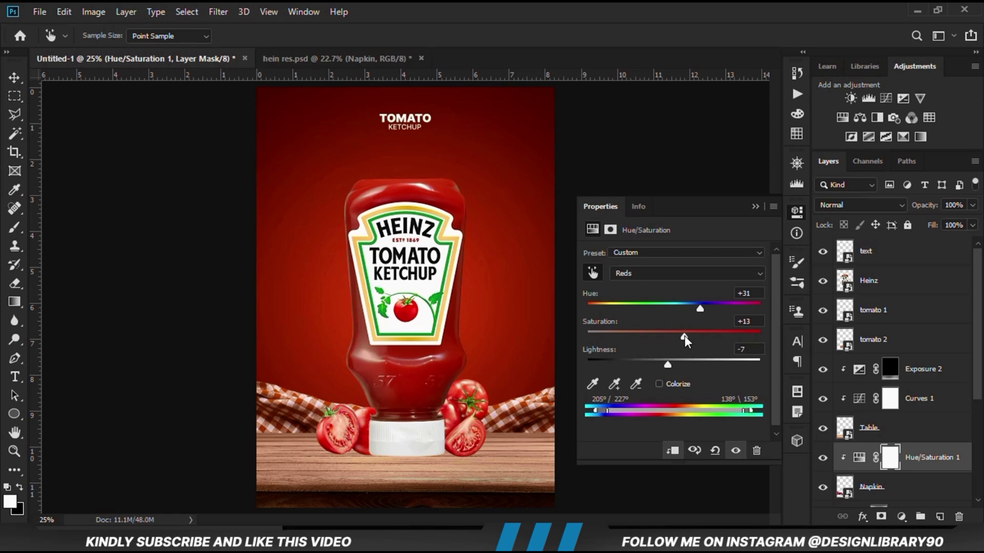
left_click(754, 207)
left_click(823, 458)
left_click(822, 458)
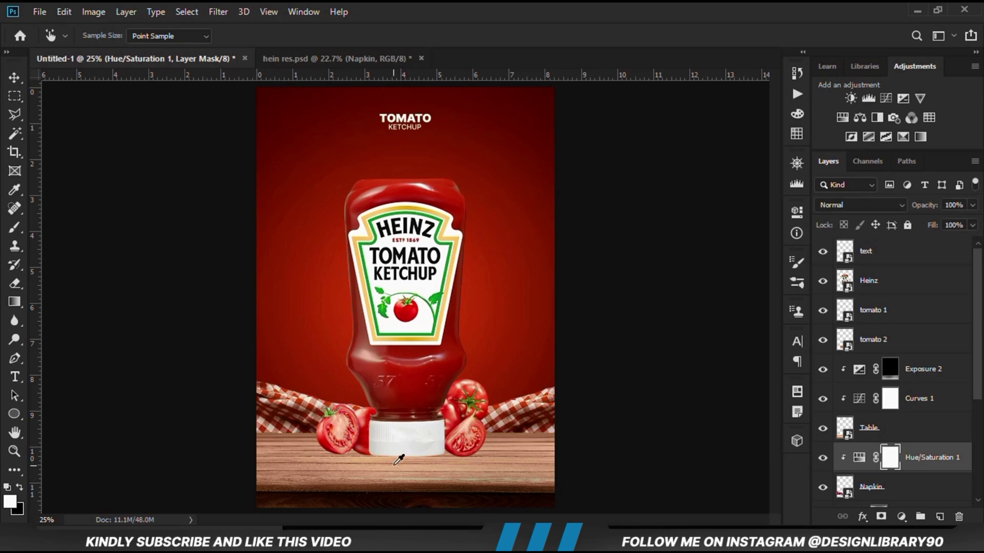
Step: Add an Exposure adjustment clipped to the Napkin layer and lower its exposure strongly to darken the cloth
left_click(14, 78)
left_click(52, 78)
left_click(84, 265)
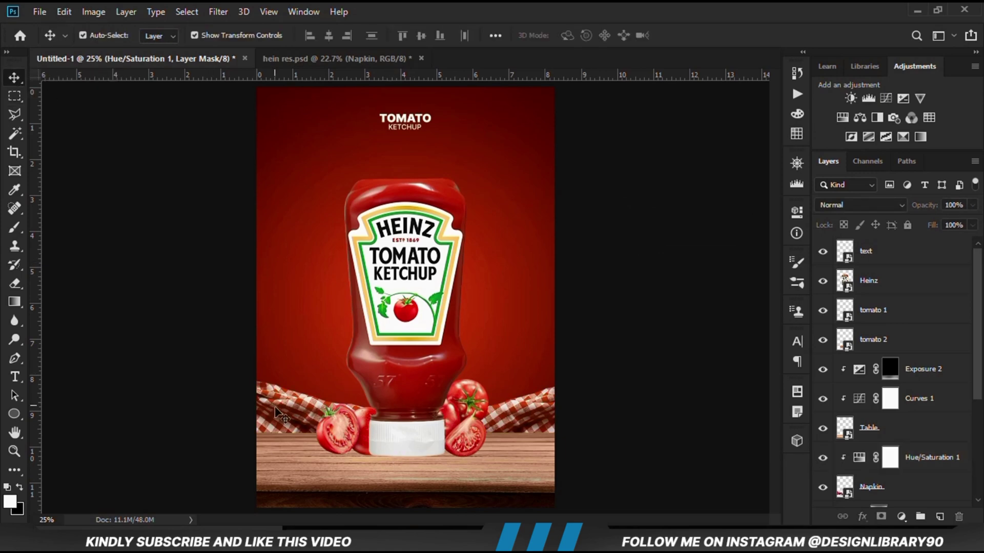
left_click(279, 411)
left_click(823, 487)
left_click(823, 488)
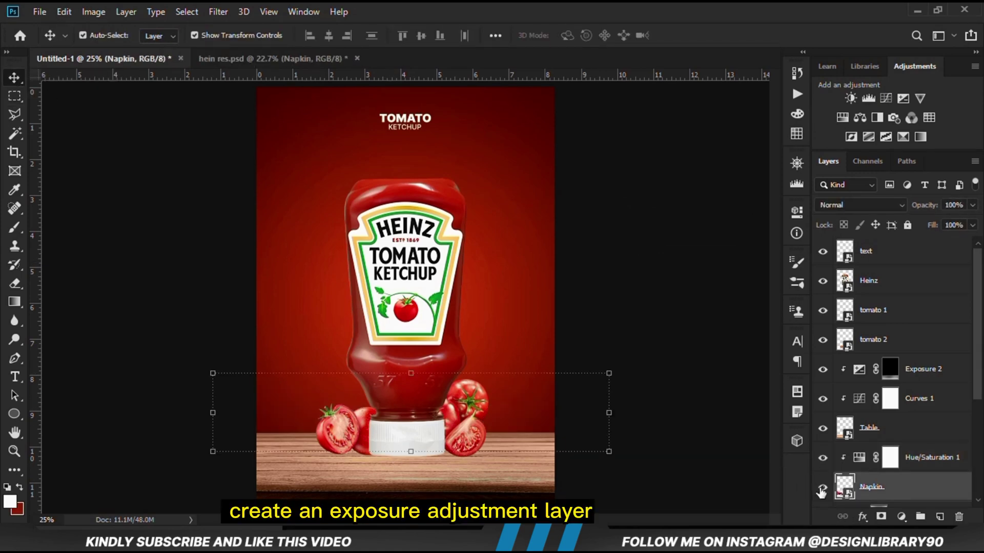
left_click(900, 516)
left_click(898, 349)
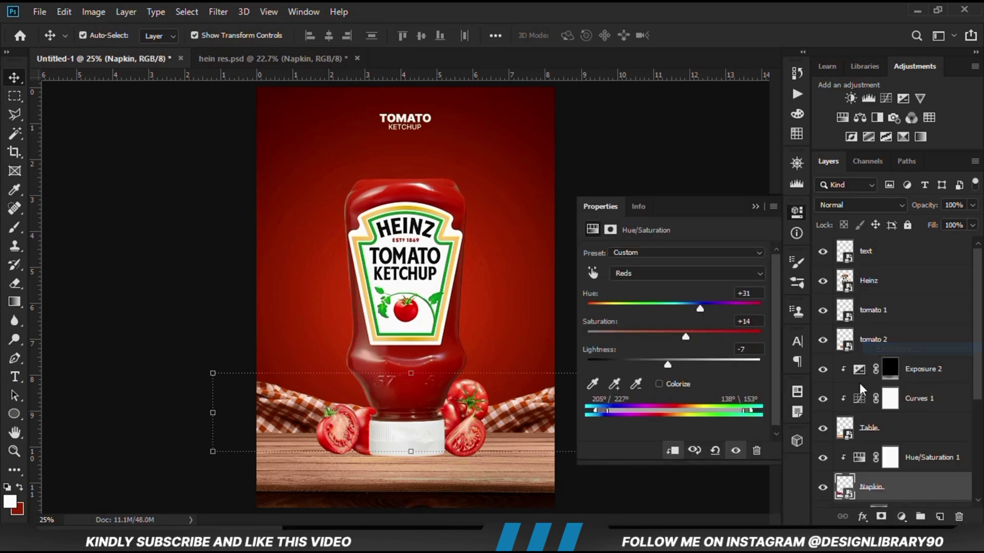
left_click(671, 451)
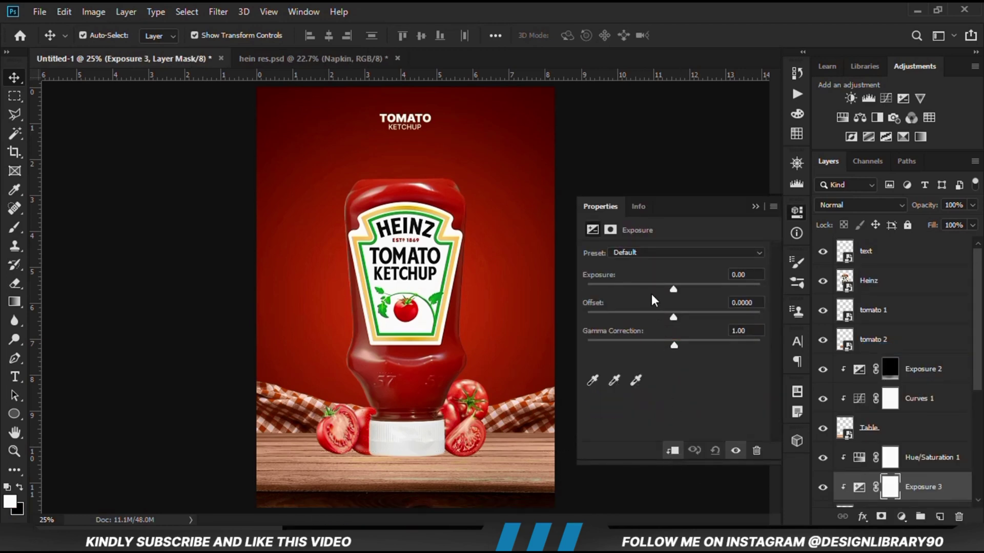
left_click_drag(673, 290, 630, 291)
left_click(755, 206)
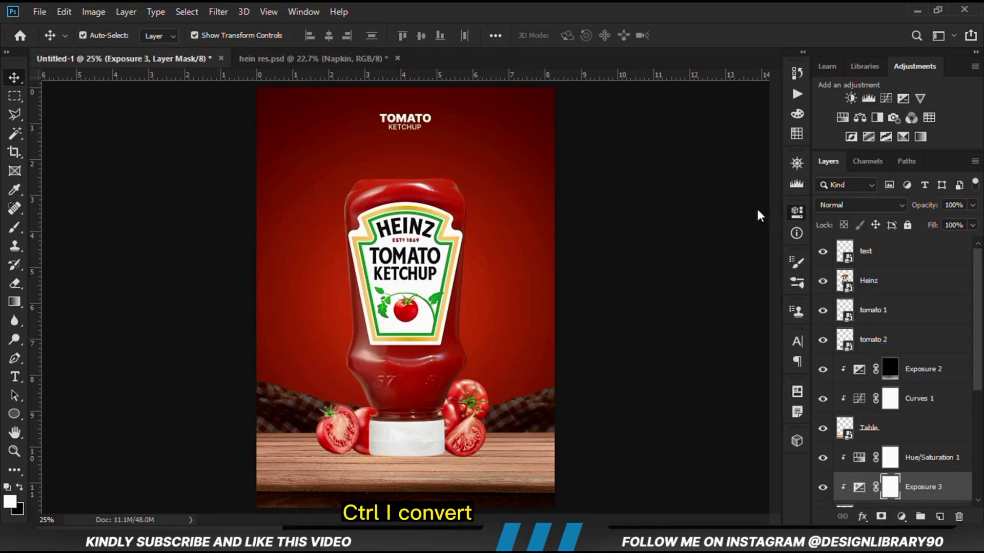
Step: Toggle the napkin's Exposure adjustment to compare, and invert its layer mask to black
scroll(921, 443, "down", 2)
left_click(823, 430)
left_click(822, 430)
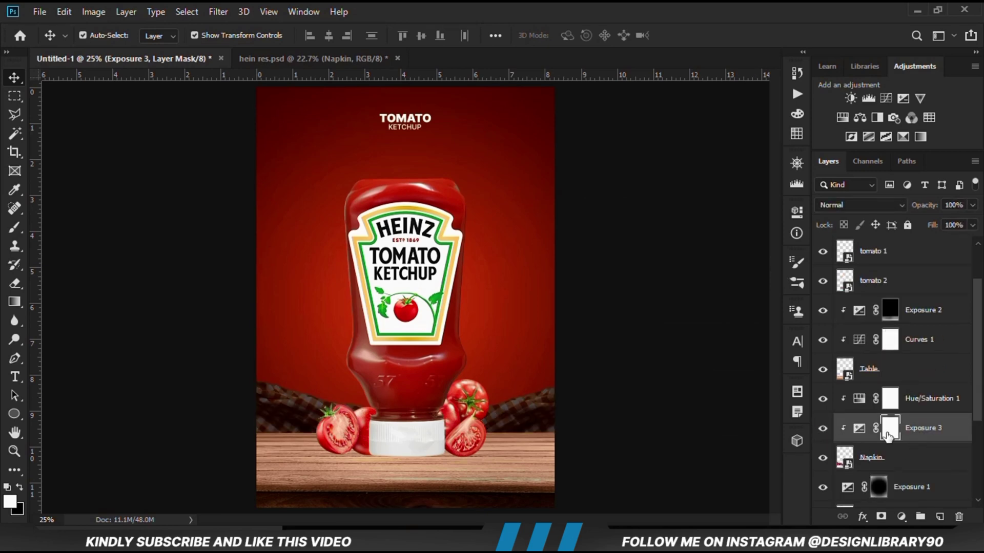
key("ctrl+i")
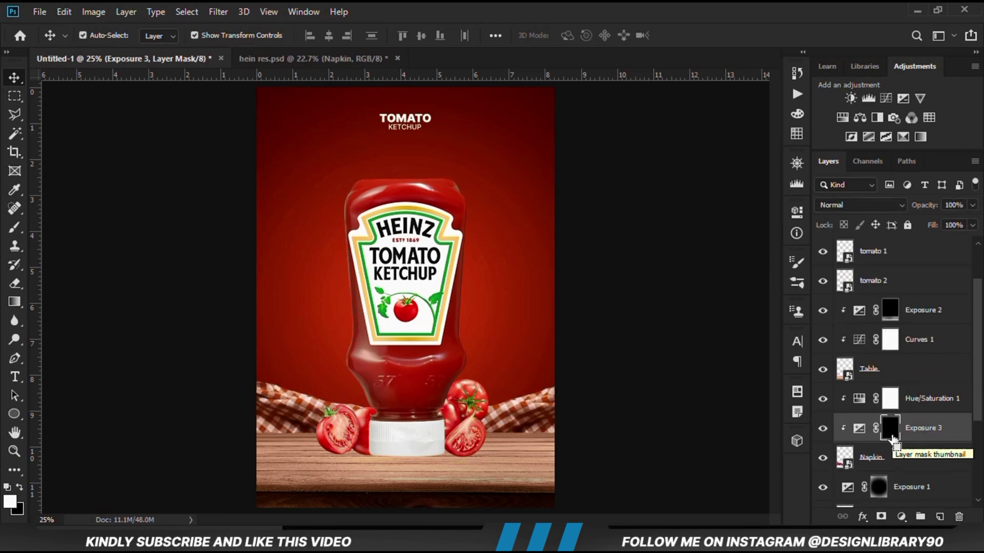
Step: Switch to the Brush tool and reshape its flattened soft tip into a round one
right_click(13, 230)
left_click(71, 226)
right_click(431, 321)
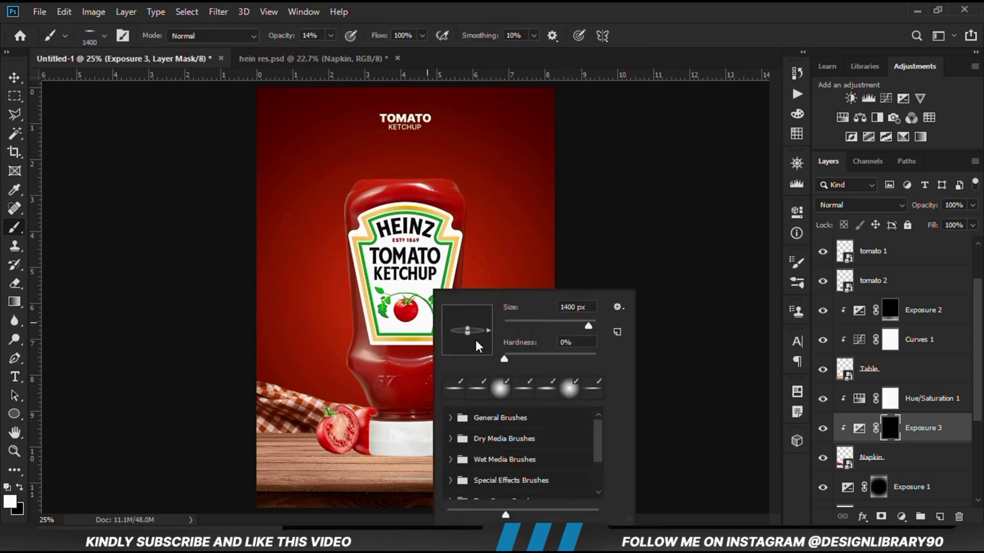
left_click_drag(468, 336, 468, 363)
left_click(475, 5)
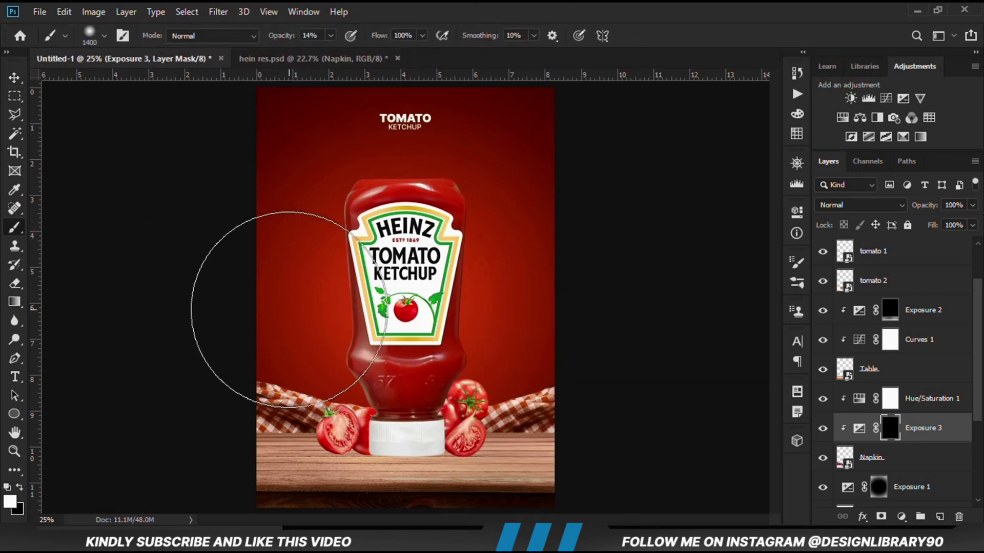
Step: Paint white on the napkin's Exposure mask along both outer ends of the cloth with a 400 px brush at 30% opacity
key("bracketleft")
key("bracketleft")
scroll(81, 303, "down", 2)
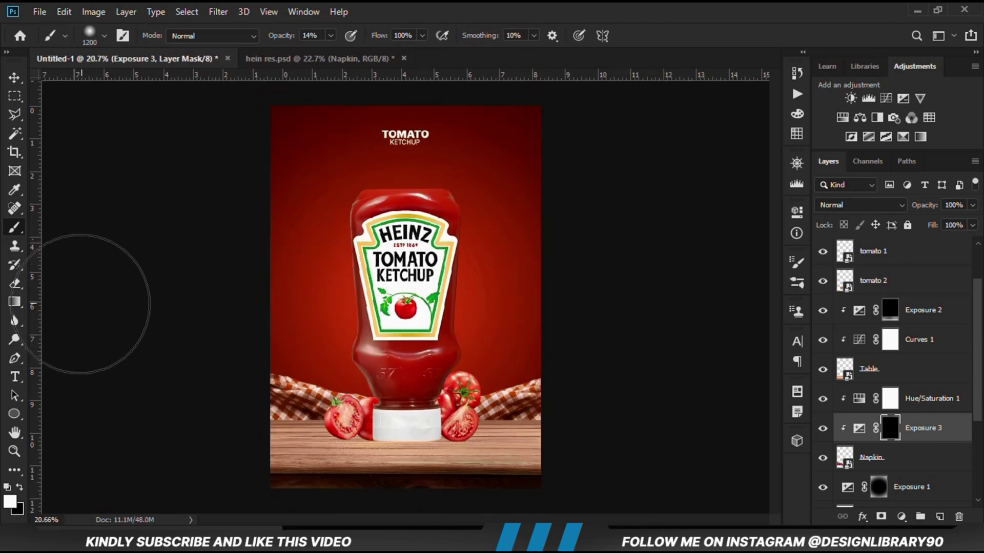
left_click(331, 35)
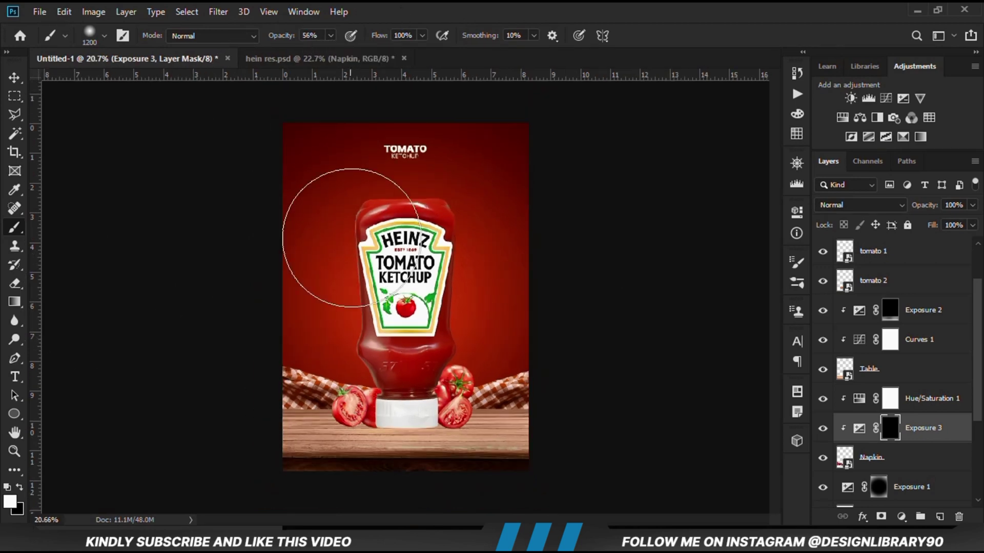
left_click(330, 37)
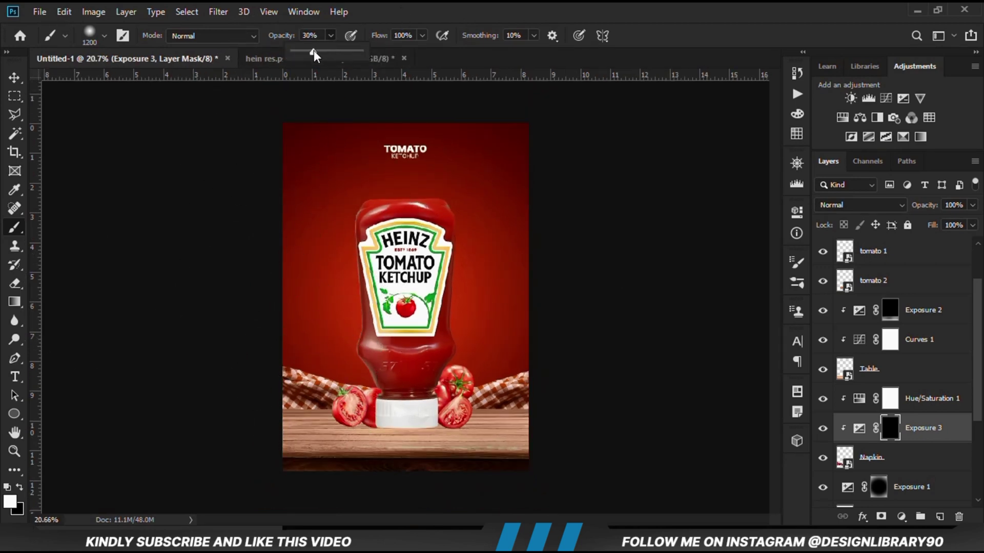
scroll(259, 454, "up", 1)
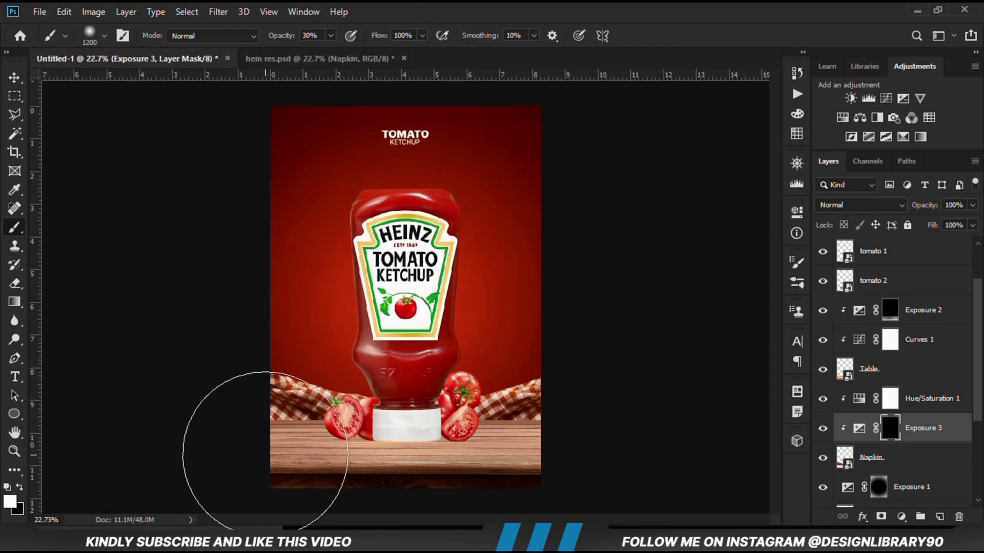
key("bracketleft")
key("bracketleft")
key("bracketleft")
key("bracketleft")
key("bracketleft")
key("bracketleft")
key("bracketleft")
key("bracketleft")
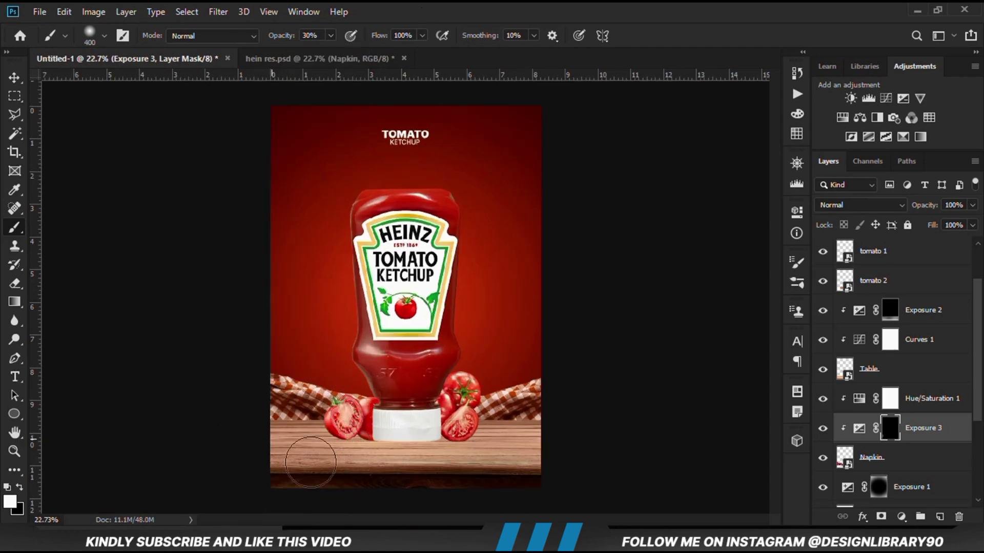
mouse_move(311, 462)
left_mouse_down()
mouse_move(526, 426)
mouse_move(578, 454)
mouse_move(415, 430)
mouse_move(226, 433)
mouse_move(246, 423)
left_mouse_up()
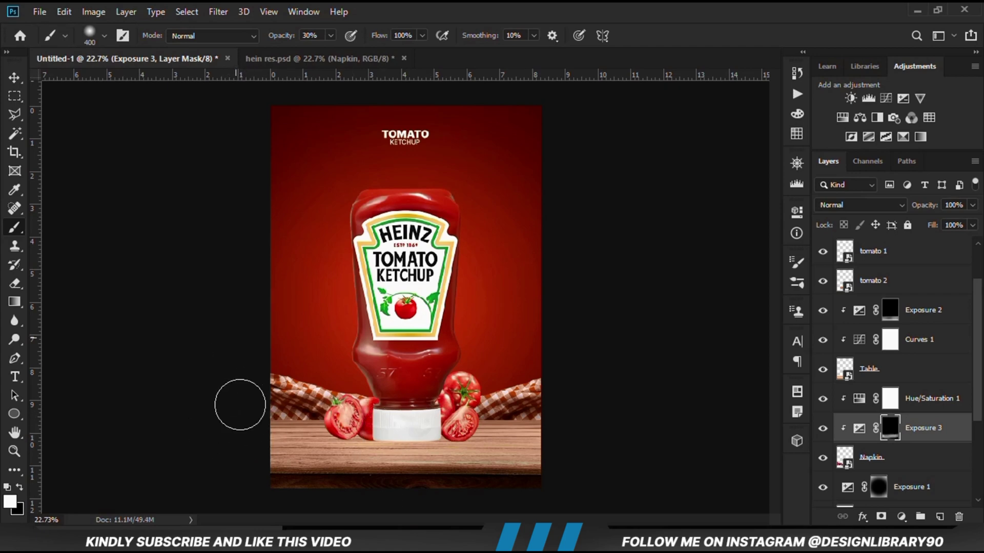
left_click_drag(563, 393, 553, 384)
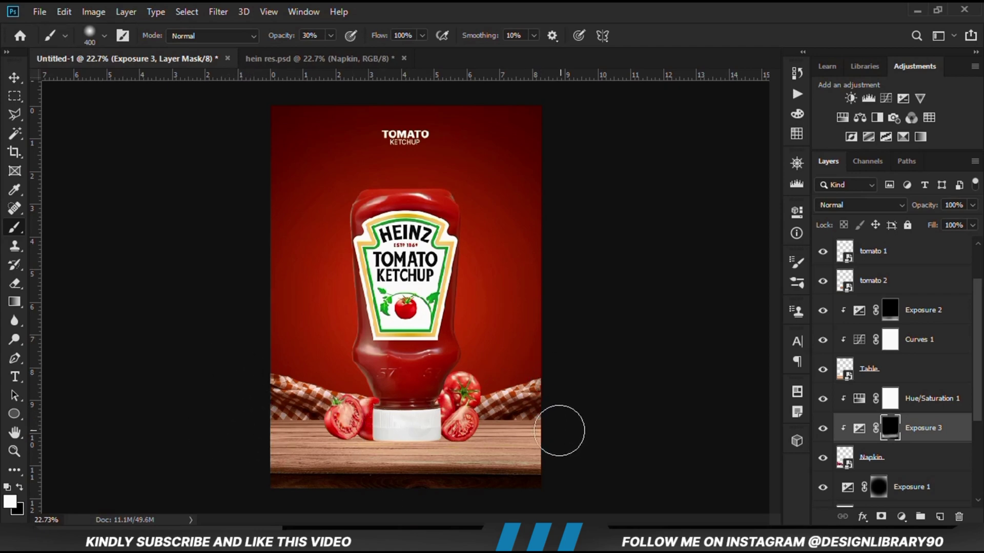
Step: Build up the shading on both sides of the napkin with a 600 px brush at 19% opacity, and toggle the adjustment to compare
left_click(330, 35)
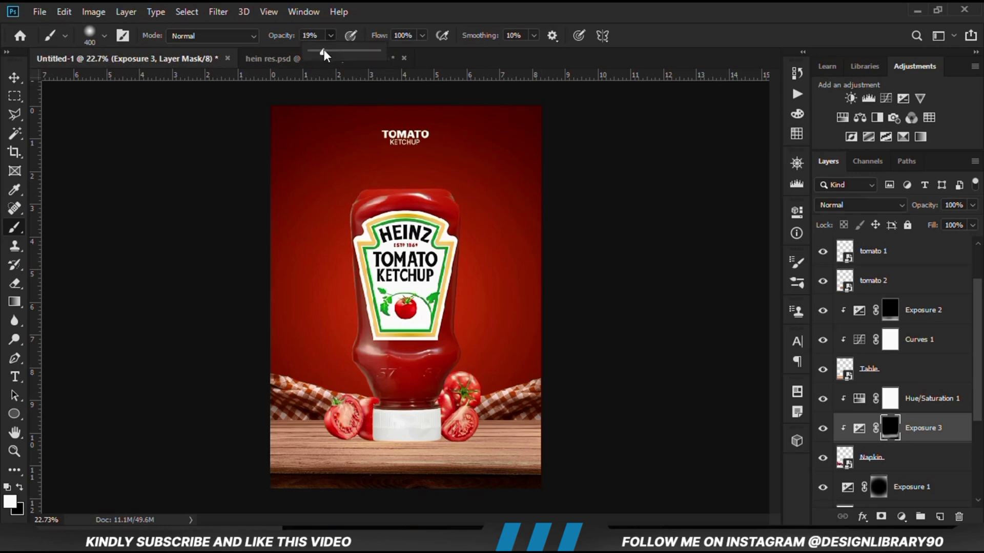
left_click(377, 15)
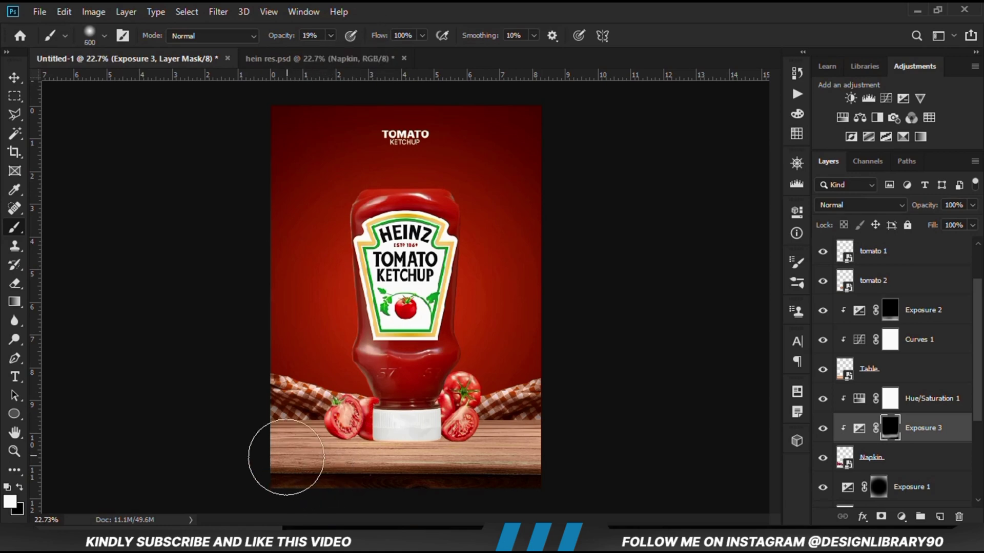
key("bracketright")
key("bracketright")
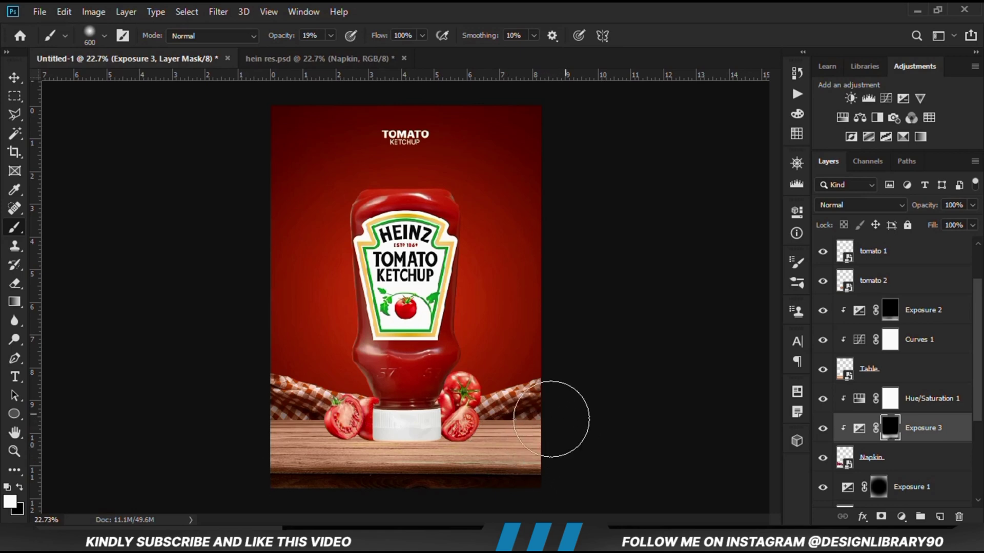
mouse_move(311, 372)
left_mouse_down()
mouse_move(318, 364)
mouse_move(268, 349)
left_mouse_up()
mouse_move(513, 361)
left_mouse_down()
mouse_move(468, 361)
mouse_move(518, 345)
mouse_move(547, 417)
mouse_move(509, 438)
left_mouse_up()
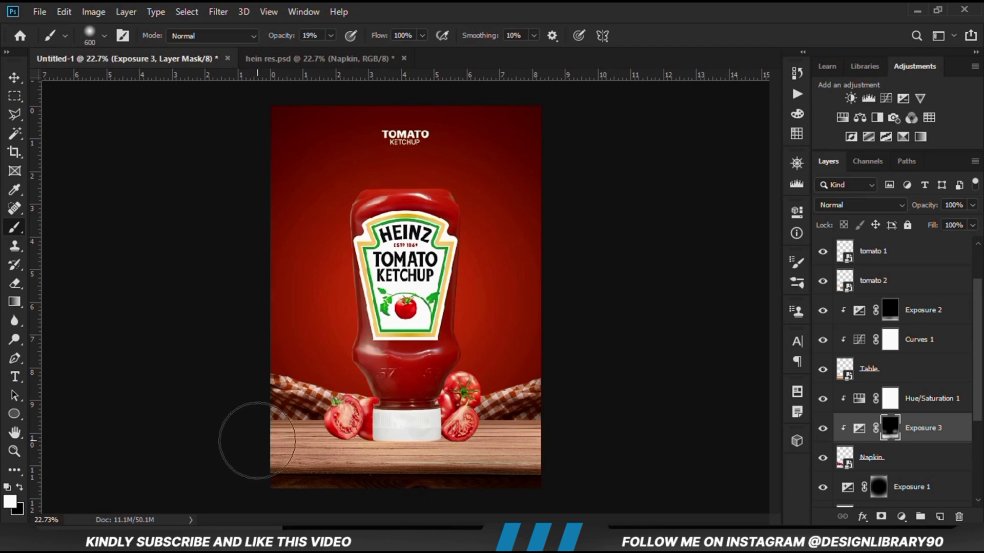
left_click(824, 430)
left_click(823, 430)
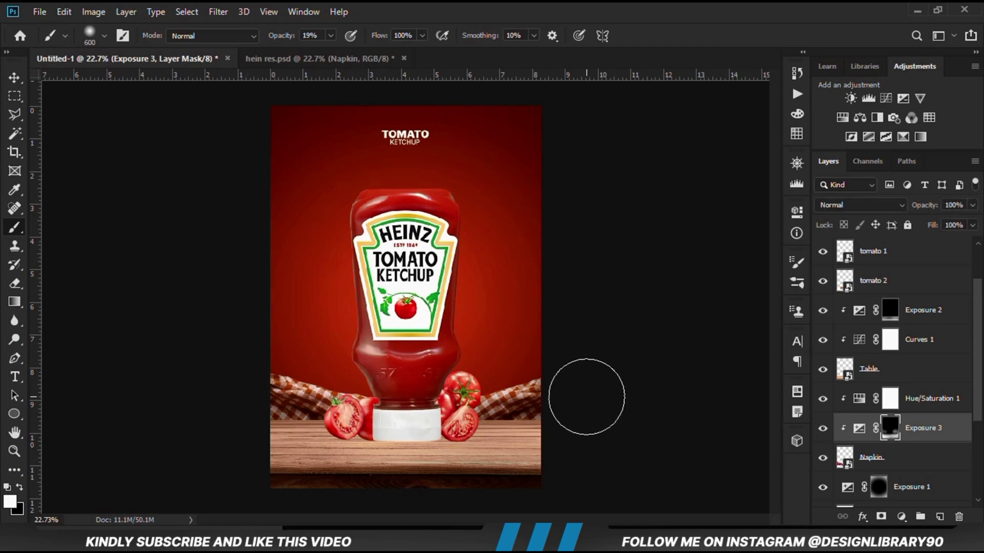
Step: Add an Exposure adjustment clipped to the tomato 2 layer and set its exposure to -3.39
key("ctrl+plus")
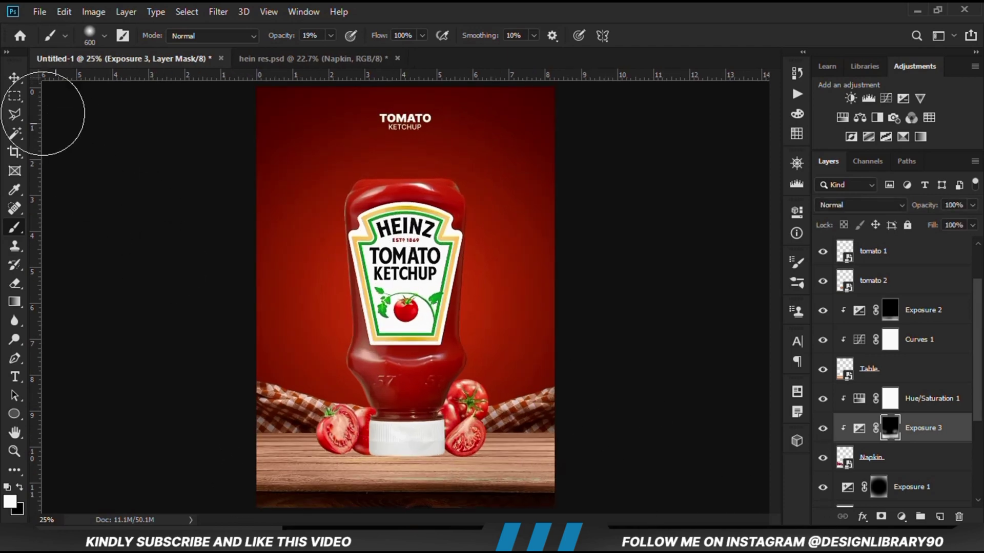
left_click(15, 78)
left_click(137, 204)
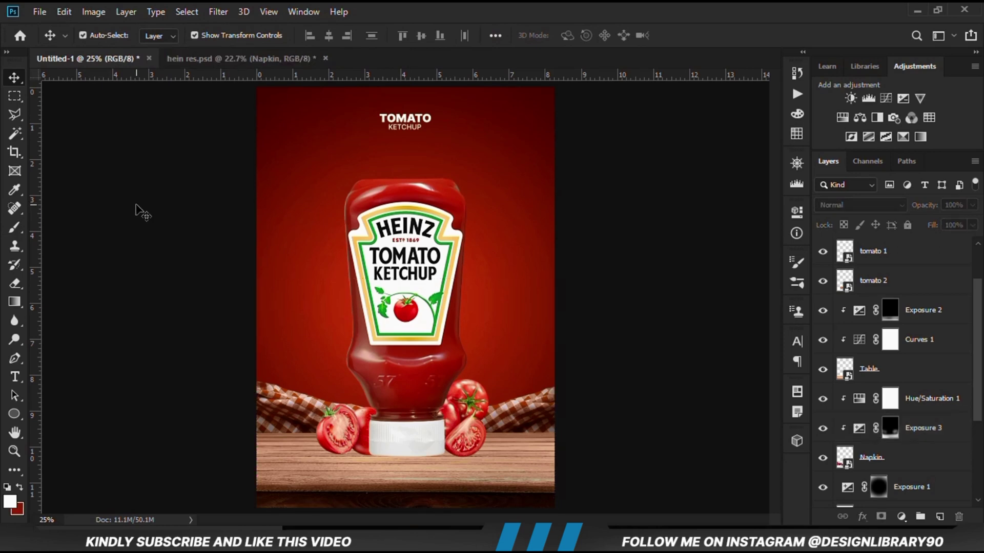
left_click(348, 440)
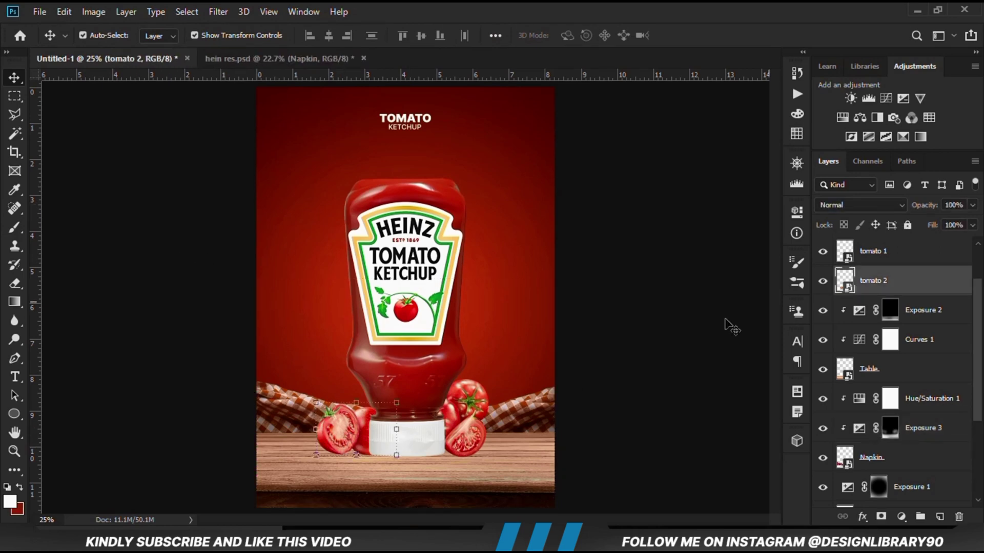
left_click(821, 281)
left_click(821, 281)
left_click(899, 515)
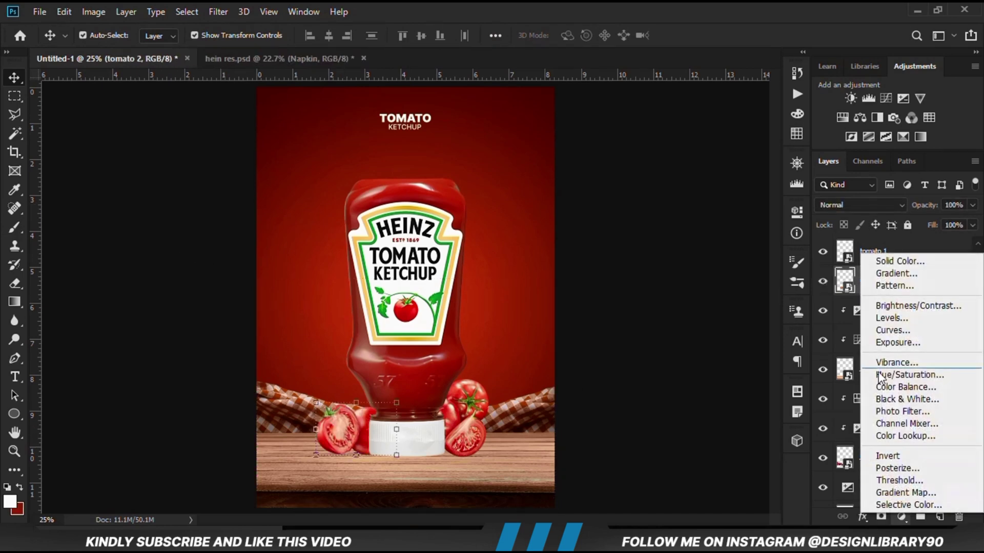
left_click(892, 343)
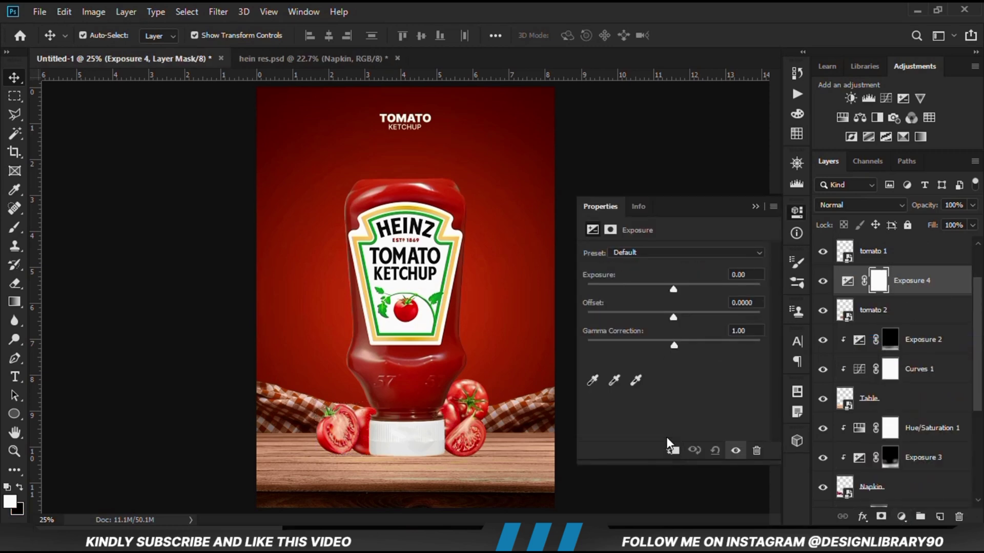
left_click(672, 450)
left_click_drag(648, 287, 630, 291)
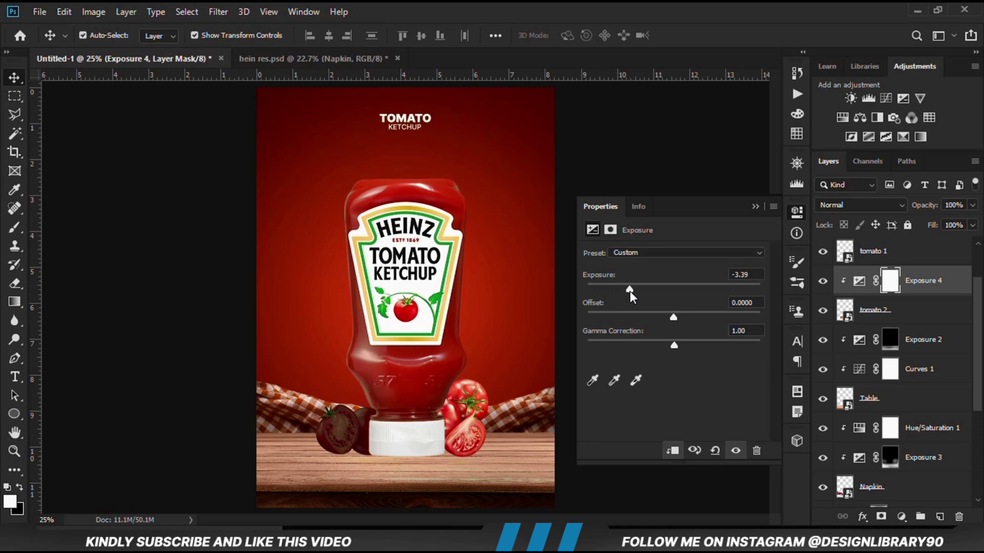
left_click(756, 207)
Step: Invert the tomato 2 Exposure mask and paint soft shading over the tomatoes with a 600 px white brush at 19% opacity
left_click(821, 282)
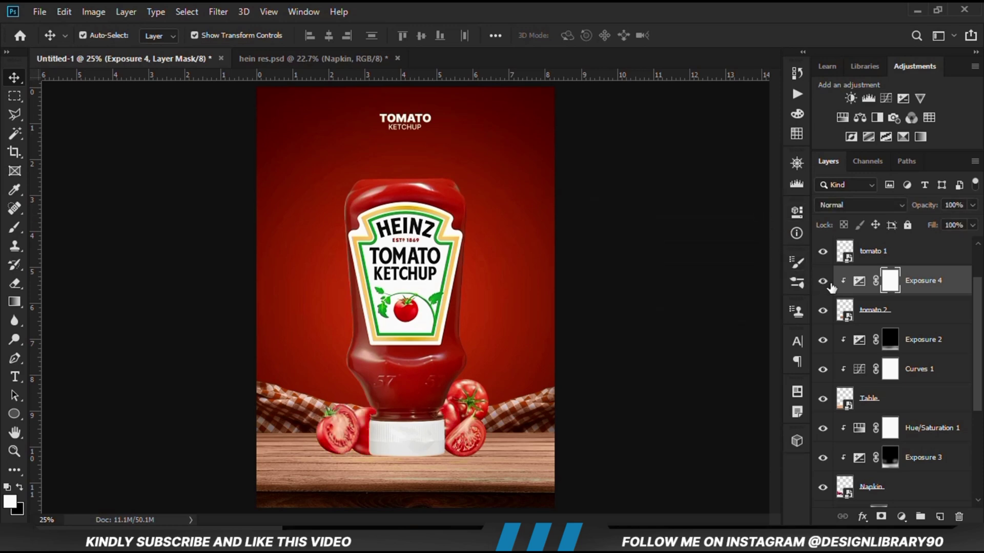
key("ctrl+i")
right_click(15, 227)
left_click(57, 226)
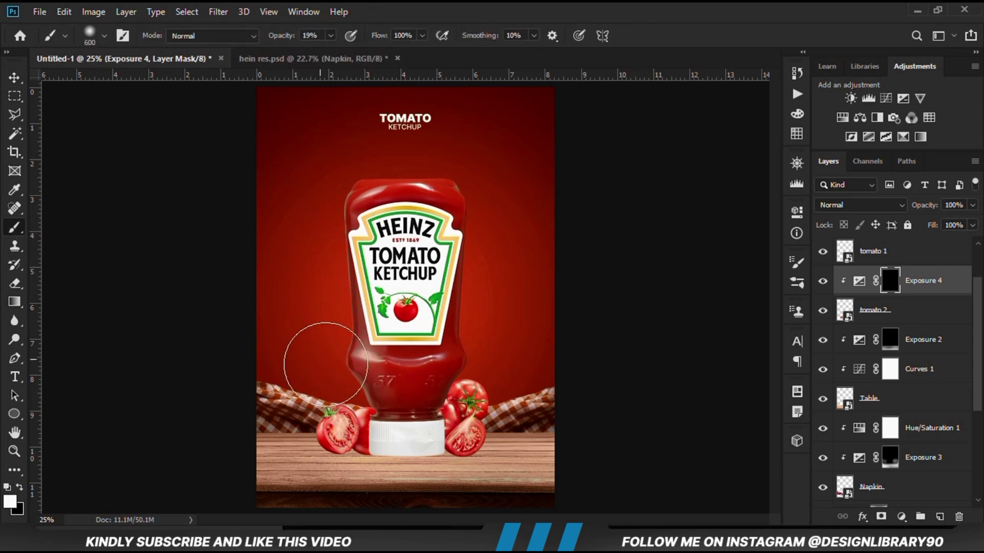
mouse_move(325, 386)
left_mouse_down()
mouse_move(297, 461)
mouse_move(325, 487)
mouse_move(352, 487)
mouse_move(362, 398)
mouse_move(278, 391)
left_mouse_up()
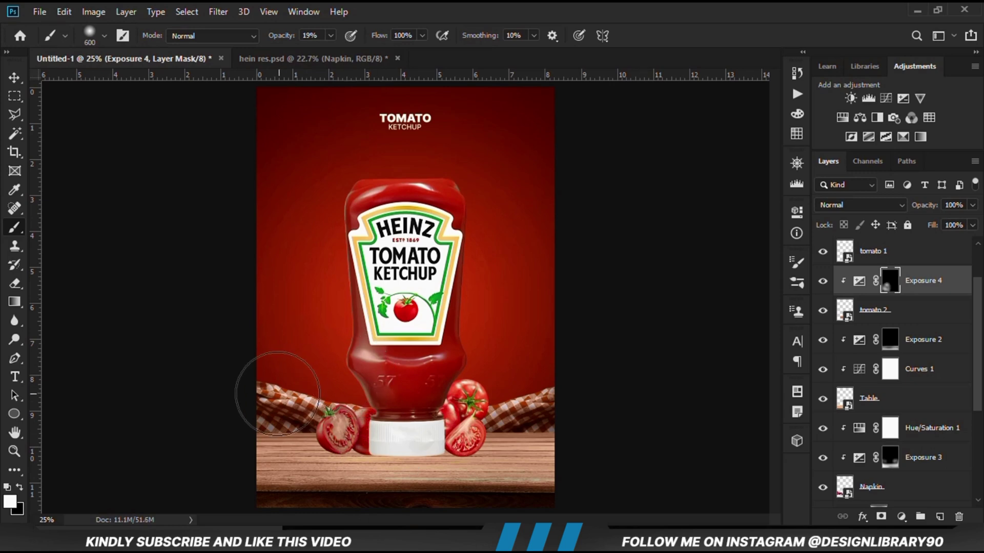
Step: Toggle Exposure 4 to compare and reduce its layer opacity to 79%
left_click(822, 282)
left_click(822, 282)
left_click(972, 205)
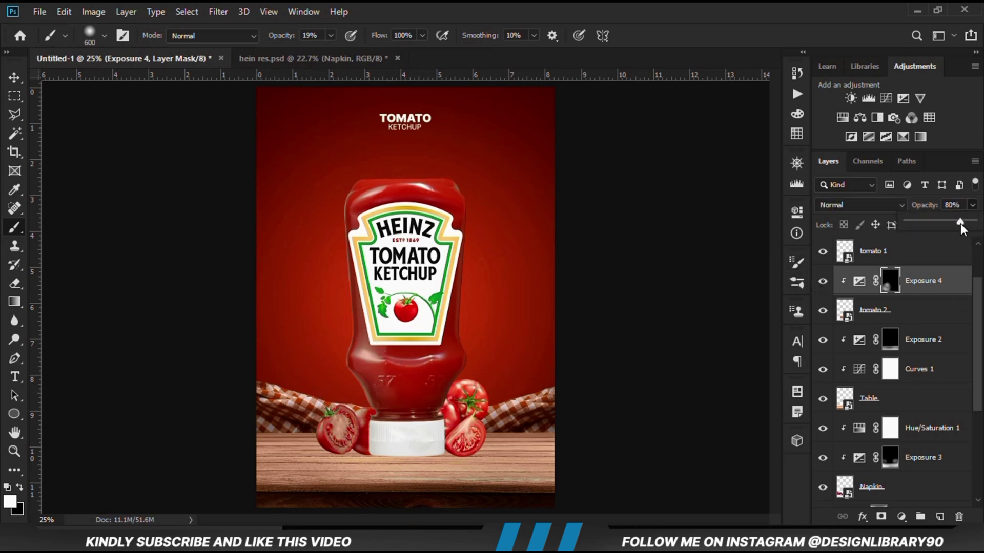
Step: Add a second Exposure adjustment clipped to the tomato 2 layer and lower its exposure strongly
left_click(901, 516)
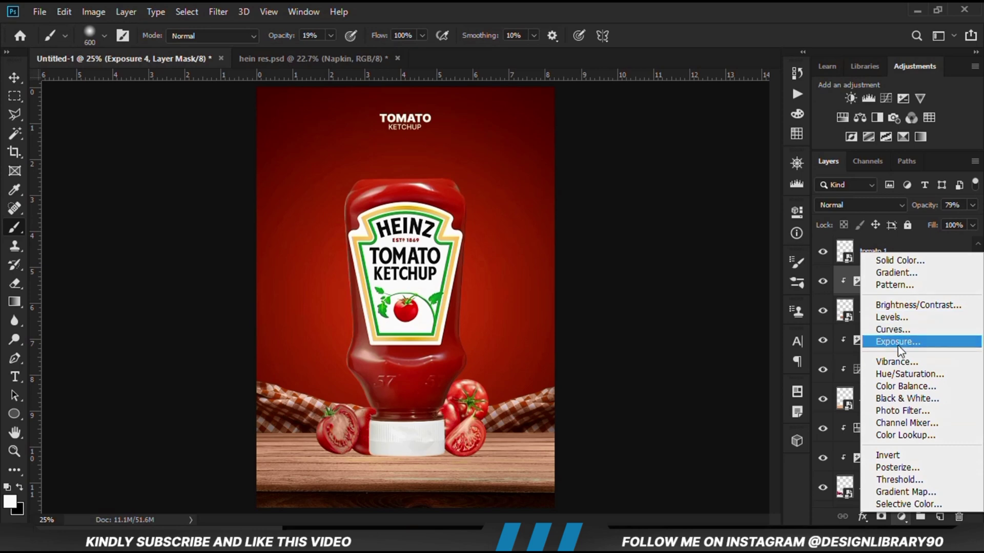
left_click(900, 340)
left_click(673, 451)
left_click_drag(673, 289, 631, 291)
left_click(755, 207)
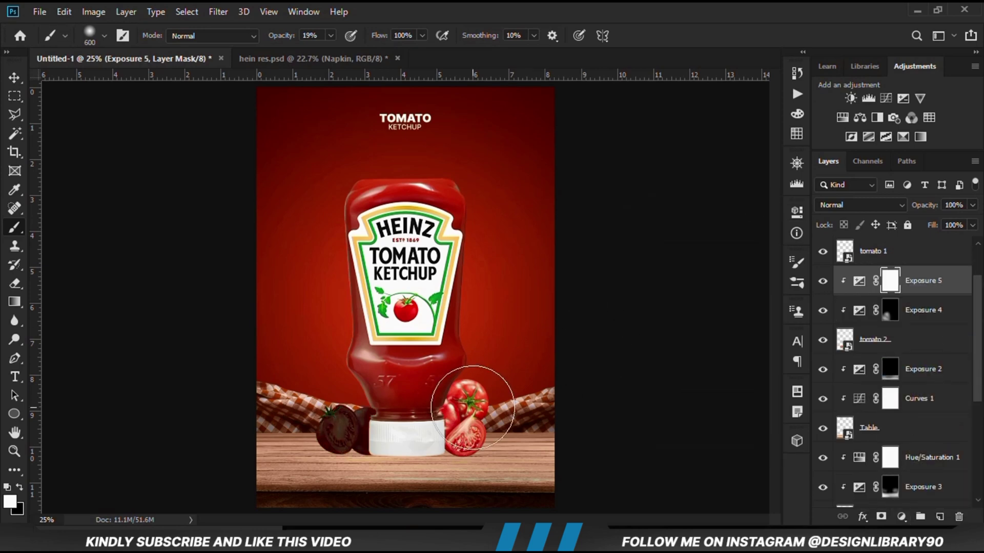
Step: Invert the Exposure 5 mask, paint shadow on the tomato 2 layer with a 200–300 px white brush at 19% opacity, and compare
key("ctrl+i")
key("bracketleft")
key("bracketleft")
key("bracketleft")
key("bracketleft")
key("bracketleft")
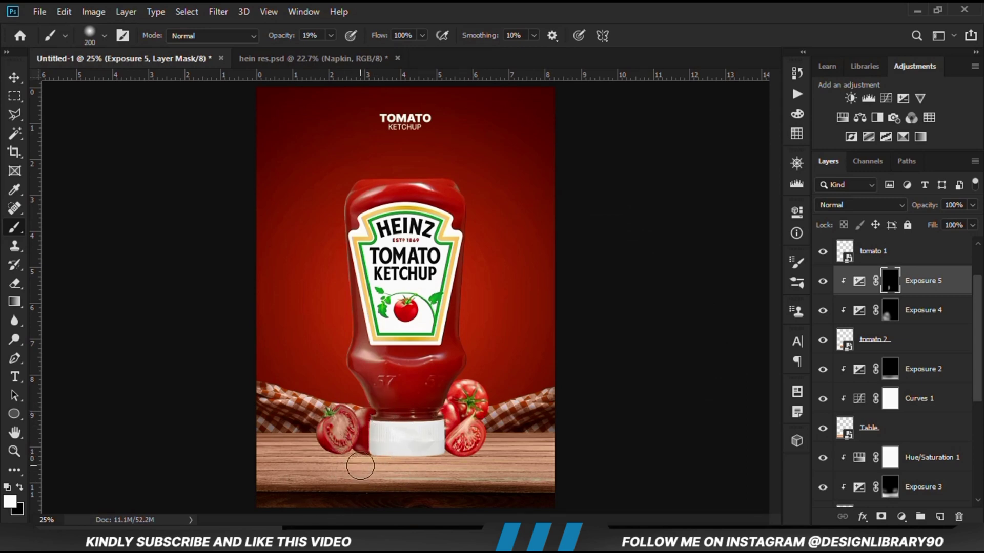
key("bracketright")
scroll(360, 466, "up", 3, "alt")
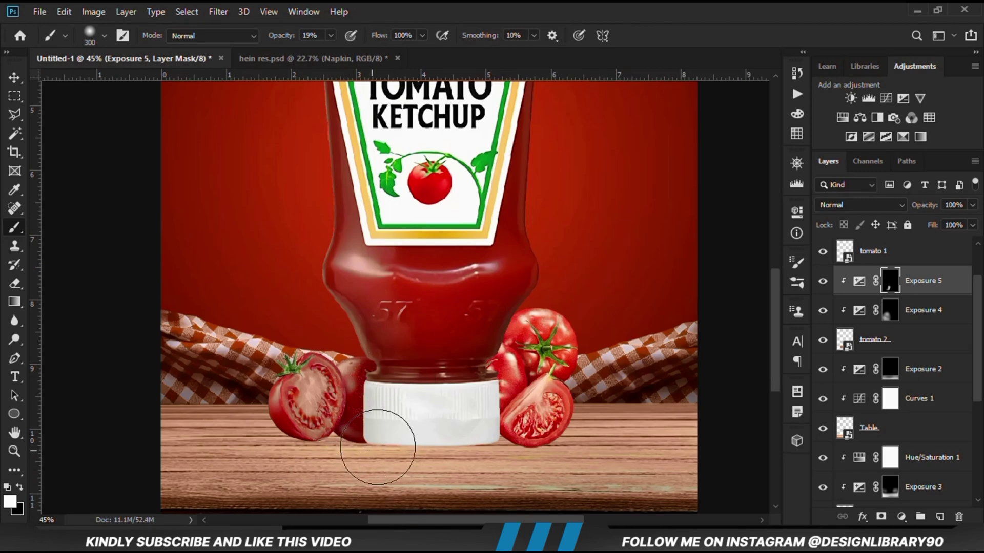
left_click(822, 282)
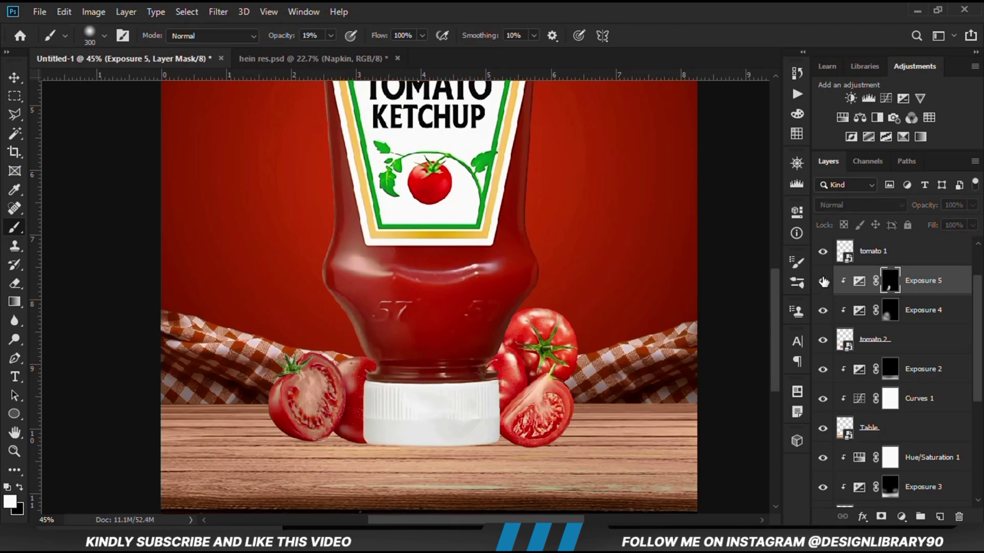
left_click(823, 281)
Step: Add an Exposure adjustment clipped to the tomato 1 layer, set its exposure to -3.72, and toggle it to compare
key("v")
left_click(533, 394)
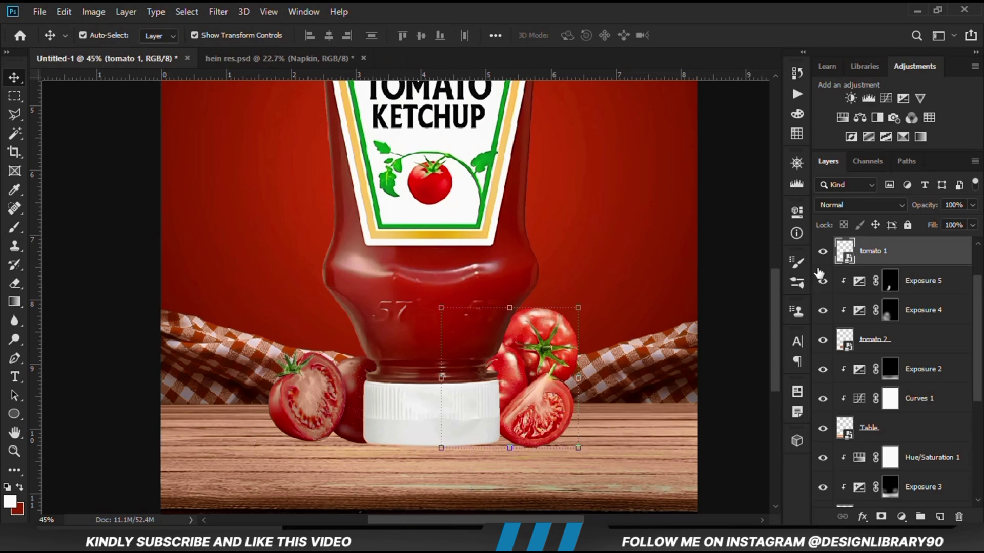
left_click(823, 251)
left_click(823, 251)
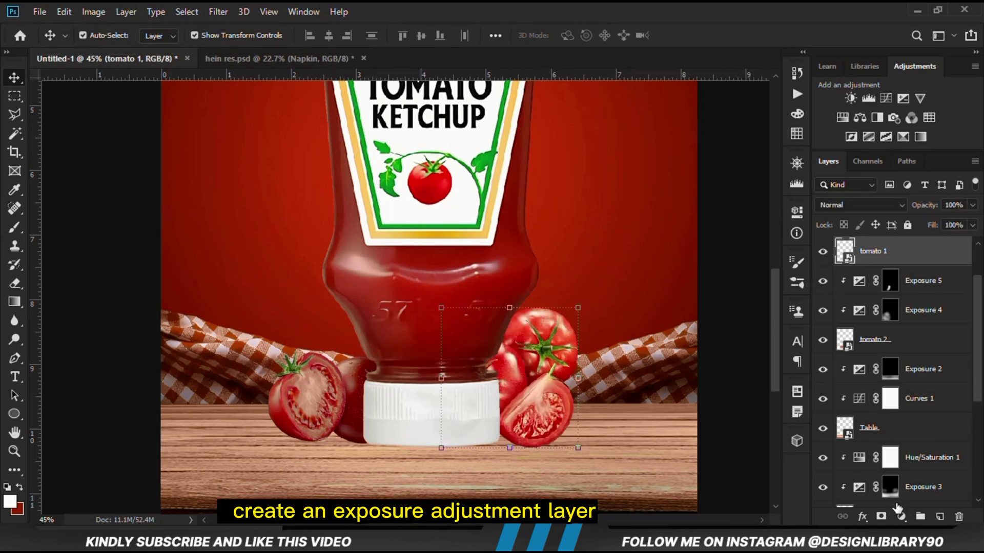
left_click(900, 515)
left_click(896, 346)
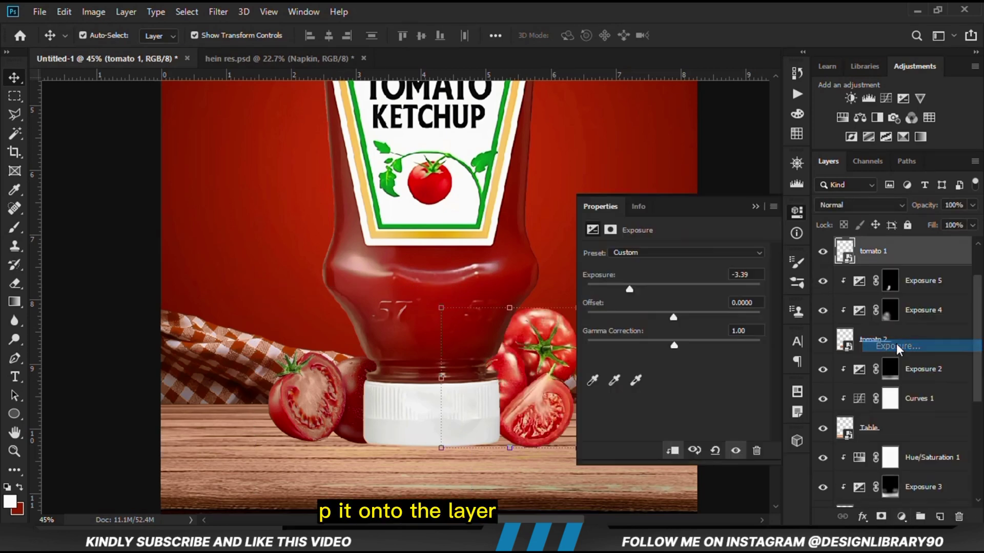
left_click(672, 451)
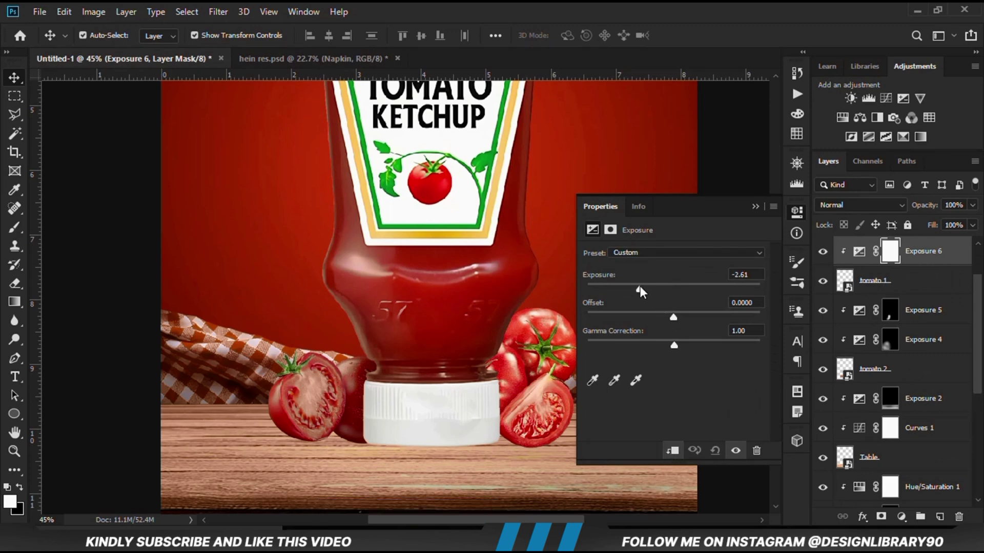
left_click_drag(640, 291, 626, 290)
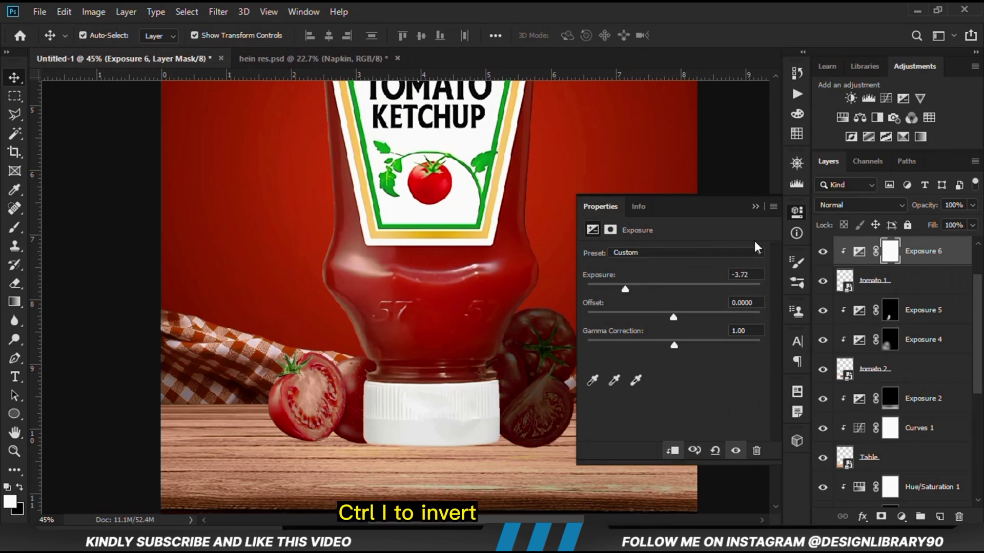
left_click(756, 206)
left_click(822, 250)
left_click(822, 251)
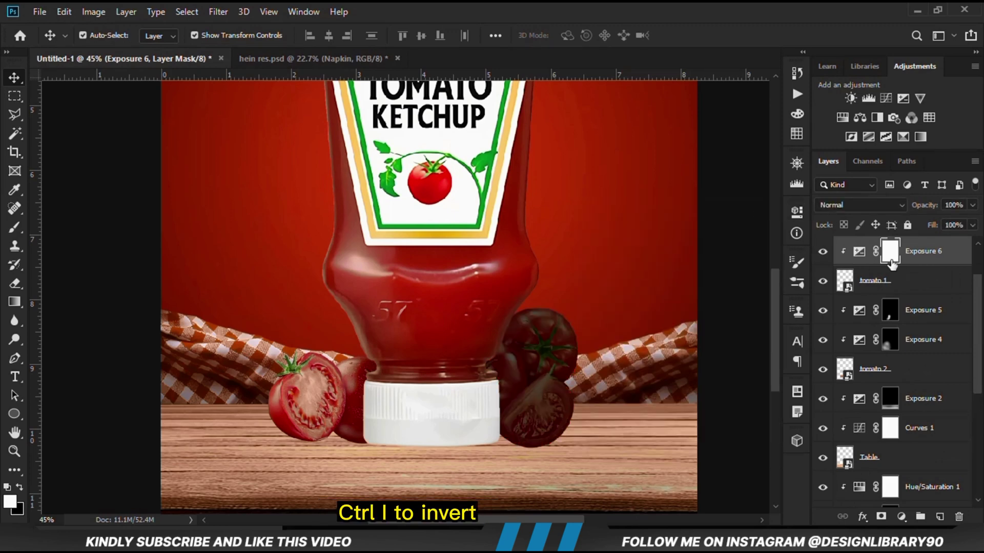
Step: Invert the Exposure 6 mask and paint soft shading over the tomato 1 layer with a 300 px white brush at 19% opacity
key("ctrl+i")
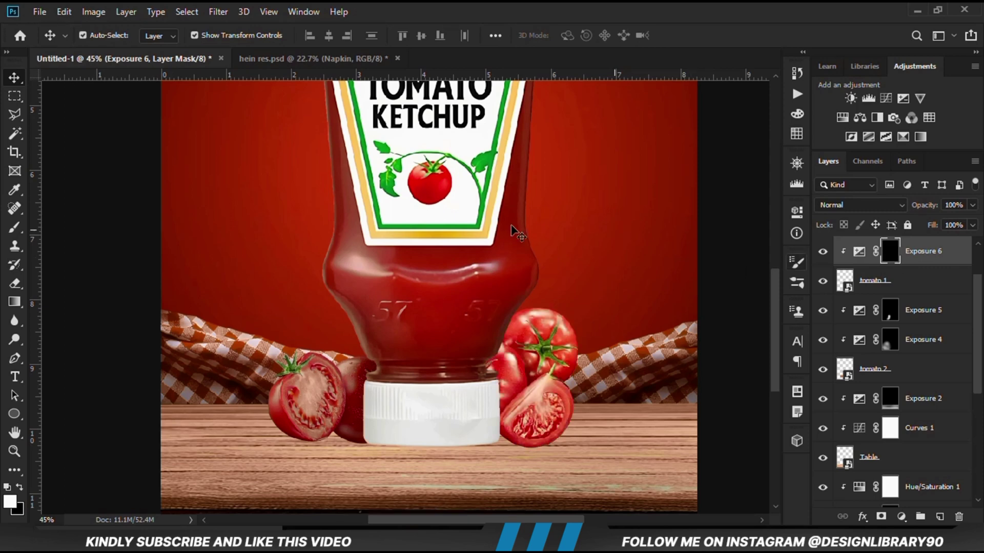
right_click(5, 231)
left_click(61, 226)
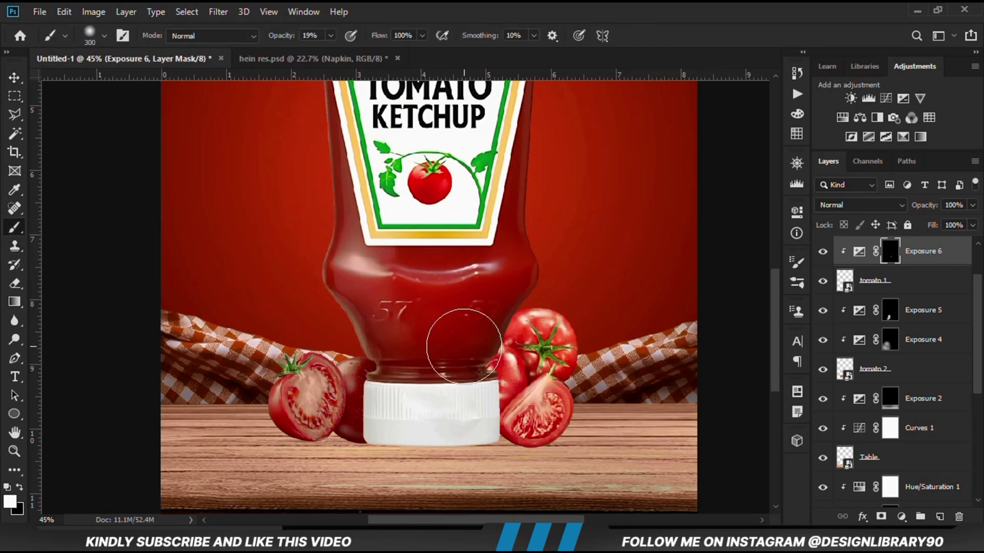
mouse_move(573, 312)
left_mouse_down()
mouse_move(591, 367)
mouse_move(520, 458)
mouse_move(510, 390)
mouse_move(543, 354)
left_mouse_up()
mouse_move(556, 292)
left_mouse_down()
mouse_move(560, 281)
mouse_move(593, 296)
mouse_move(439, 314)
mouse_move(444, 385)
mouse_move(551, 456)
mouse_move(585, 279)
left_mouse_up()
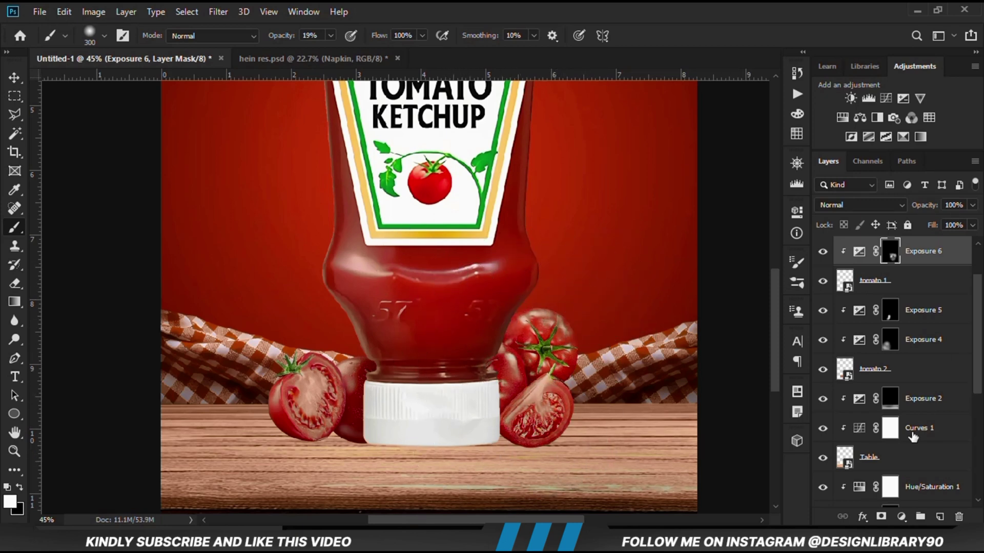
Step: Add a second Exposure adjustment clipped to the tomato 1 layer and lower its exposure strongly
left_click(900, 516)
left_click(884, 345)
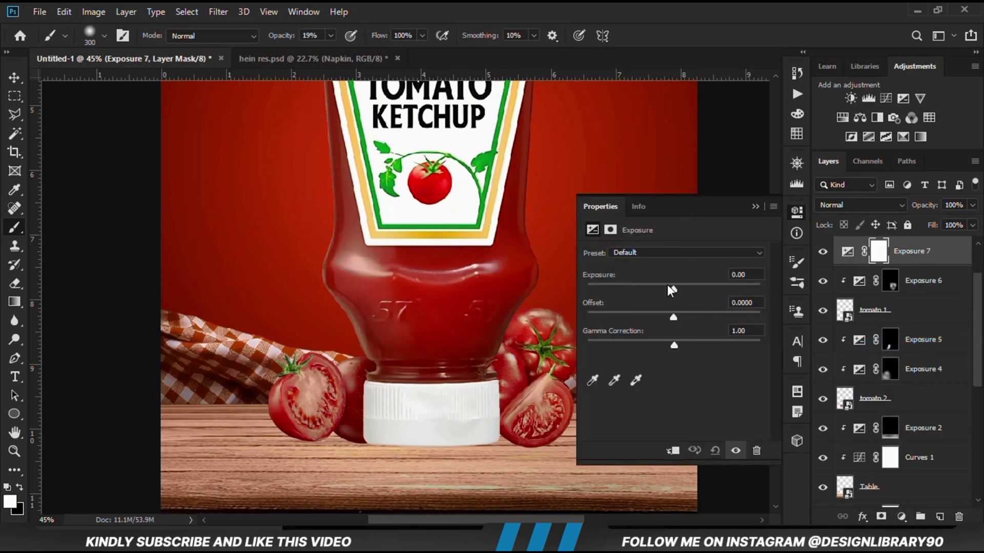
left_click_drag(672, 290, 629, 290)
left_click(673, 451)
left_click(759, 207)
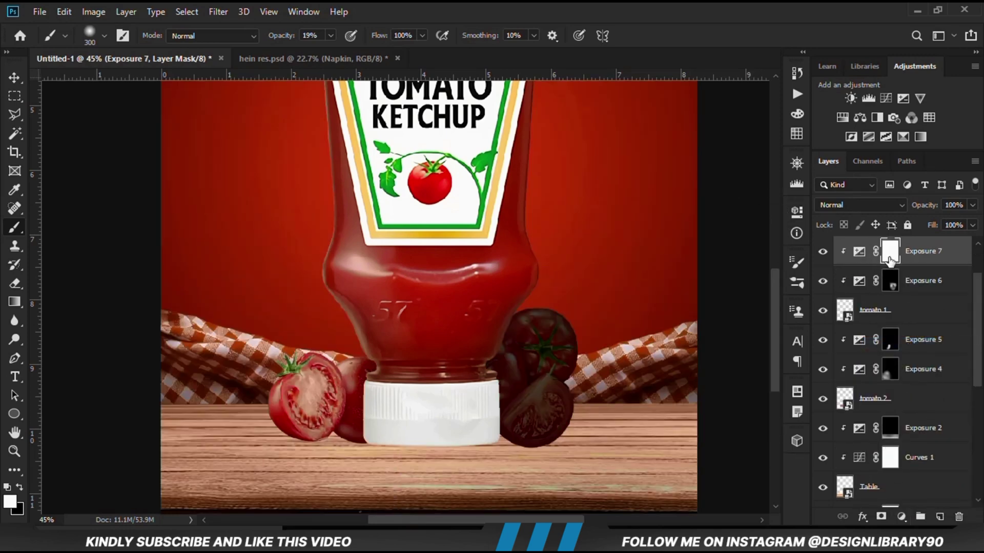
Step: Invert the Exposure 7 mask, paint deeper shadow on the tomatoes beside the bottle at 19% brush opacity, and compare
key("ctrl+i")
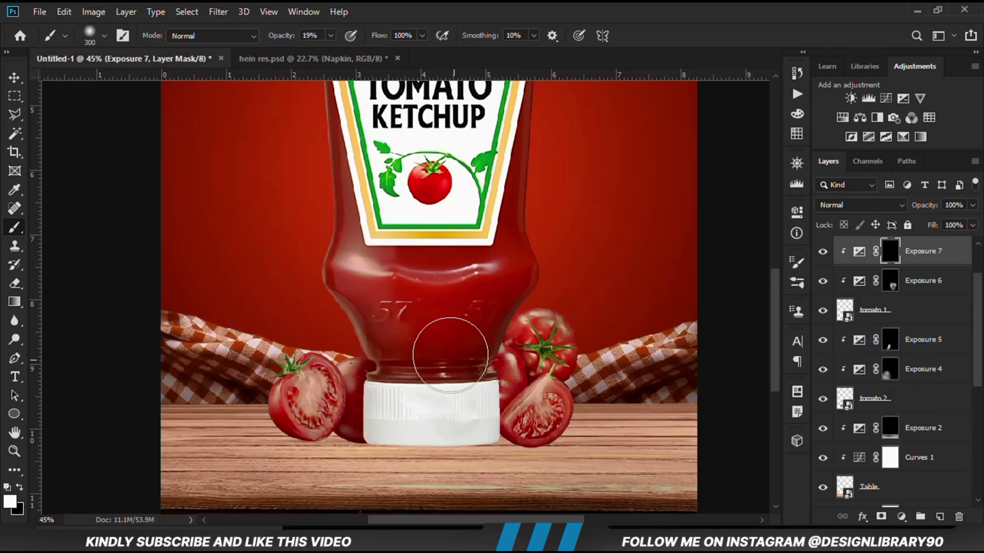
mouse_move(475, 376)
left_mouse_down()
mouse_move(477, 422)
mouse_move(490, 432)
mouse_move(476, 423)
mouse_move(471, 371)
mouse_move(543, 462)
mouse_move(592, 448)
mouse_move(592, 422)
mouse_move(484, 351)
mouse_move(508, 275)
mouse_move(536, 278)
mouse_move(560, 253)
left_mouse_up()
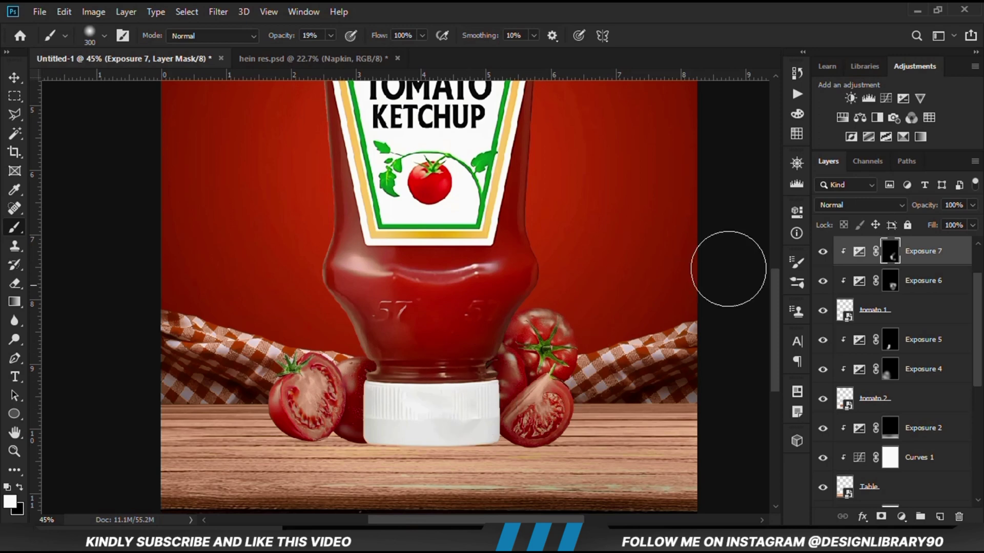
left_click(822, 252)
left_click(823, 251)
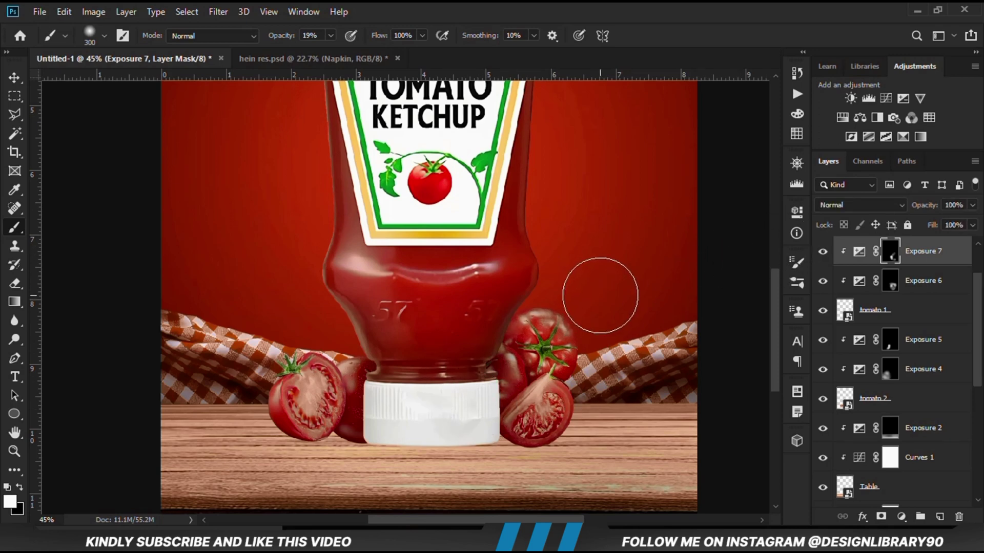
Step: Add an Exposure adjustment clipped to the Heinz bottle layer and set its exposure to -3.44
key("ctrl+0")
key("v")
left_click(394, 296)
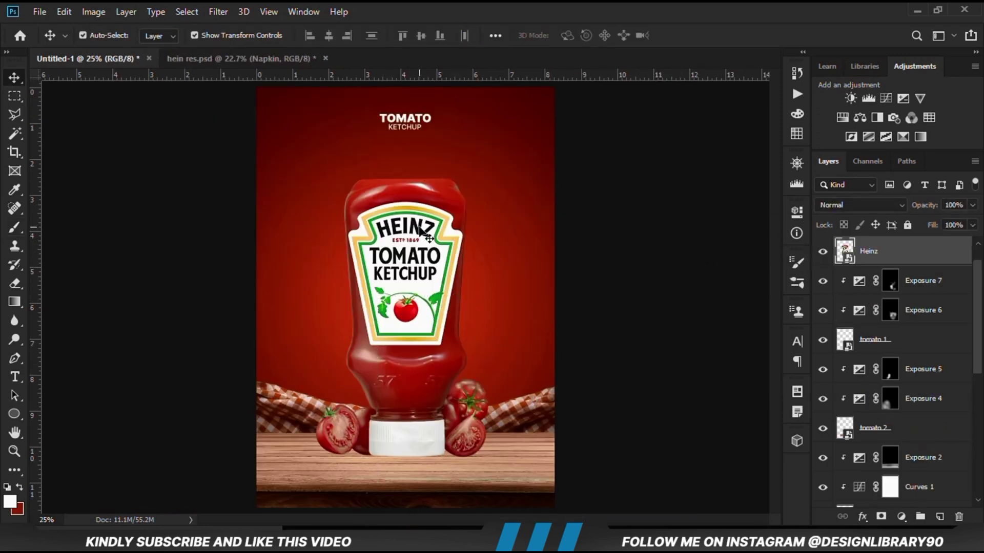
left_click(823, 251)
left_click(822, 252)
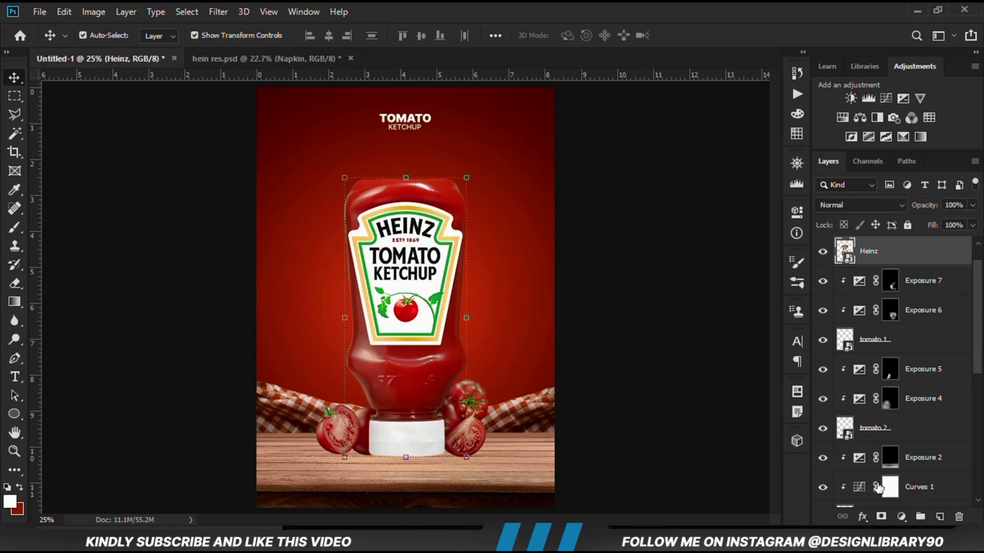
left_click(901, 516)
left_click(894, 347)
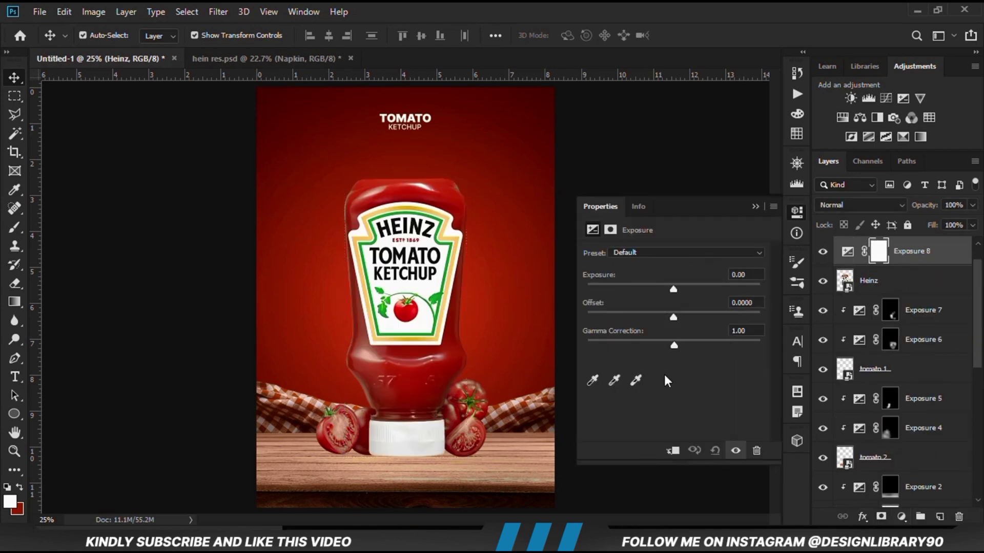
left_click(673, 454)
left_click_drag(673, 289, 630, 290)
left_click(756, 206)
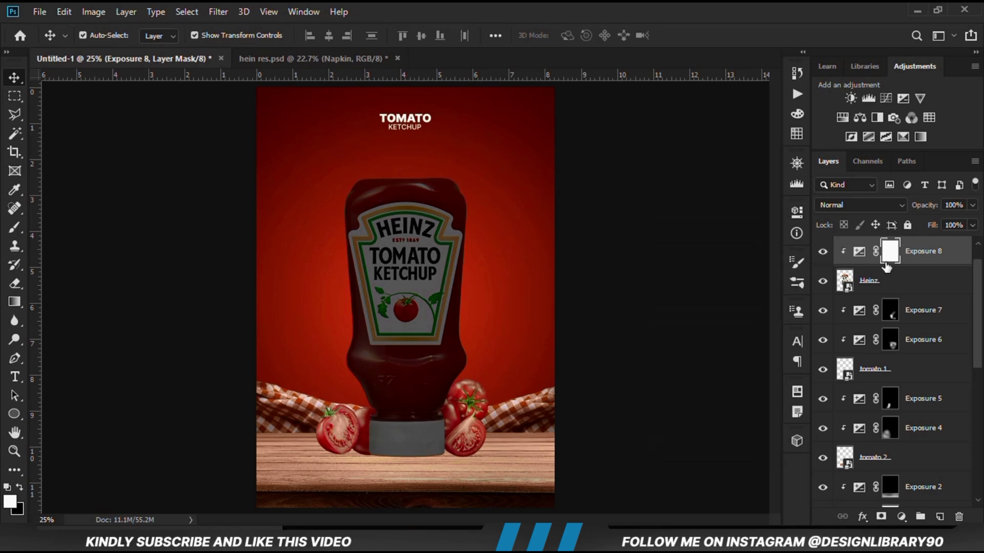
Step: Invert the Exposure 8 mask and paint shading over the bottle with a white brush enlarged to 900 px at 16% opacity
key("ctrl+i")
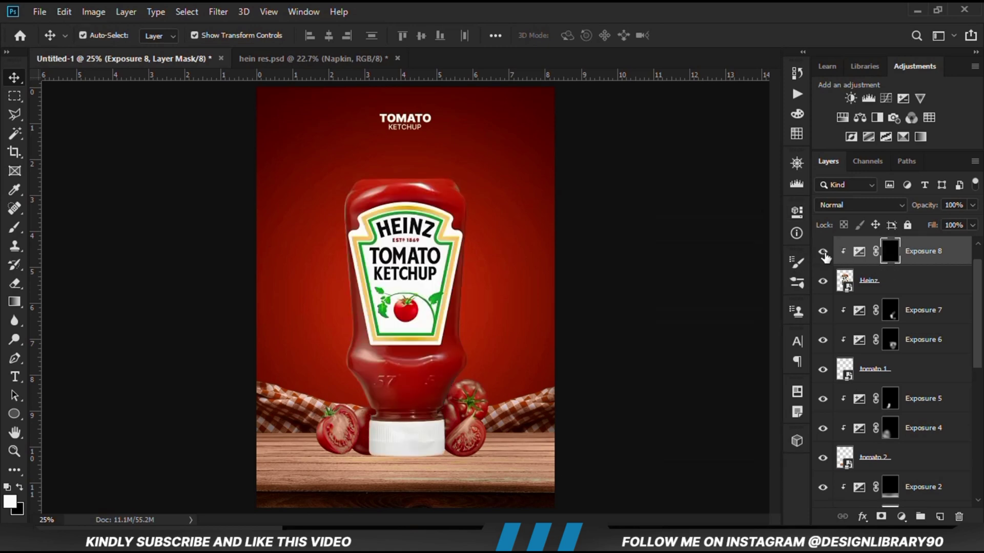
right_click(18, 233)
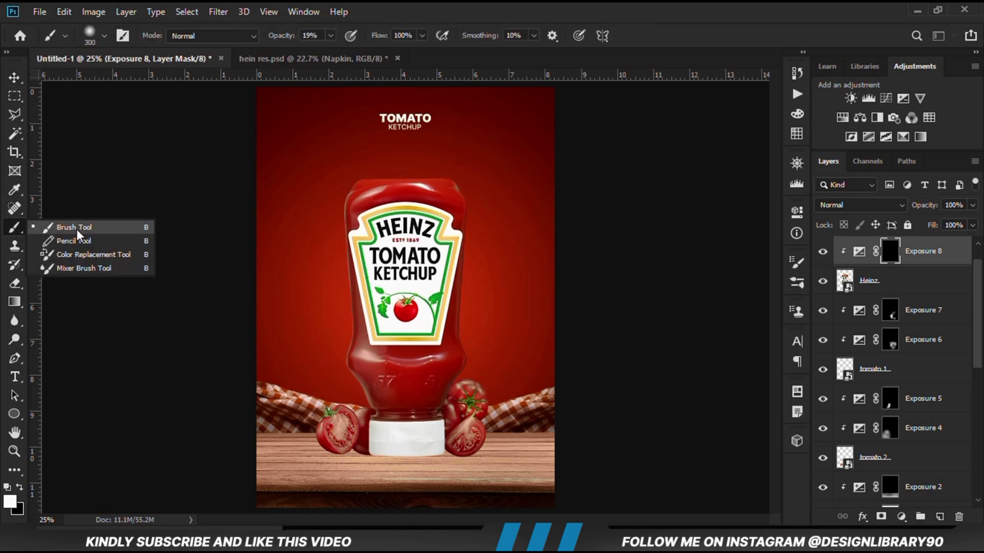
left_click(72, 225)
left_click(331, 36)
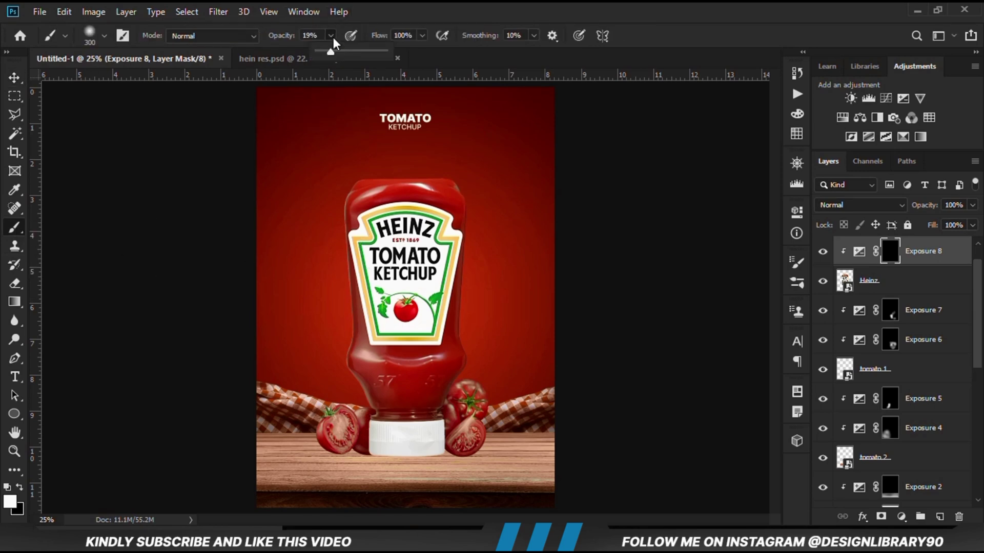
left_click(383, 13)
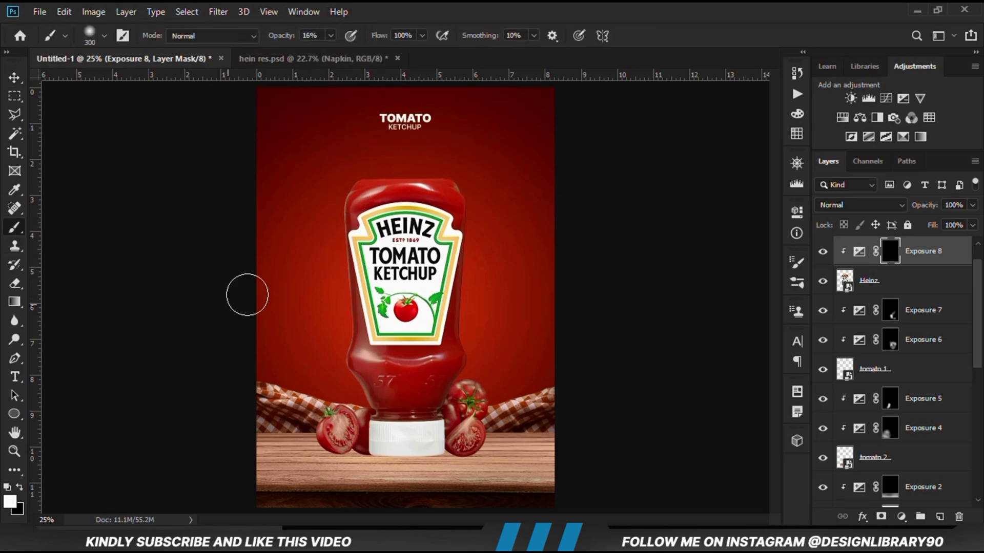
left_click(10, 505)
left_click(859, 198)
key("bracketright")
key("bracketright")
key("bracketright")
key("bracketright")
key("bracketright")
key("bracketright")
key("bracketright")
key("bracketright")
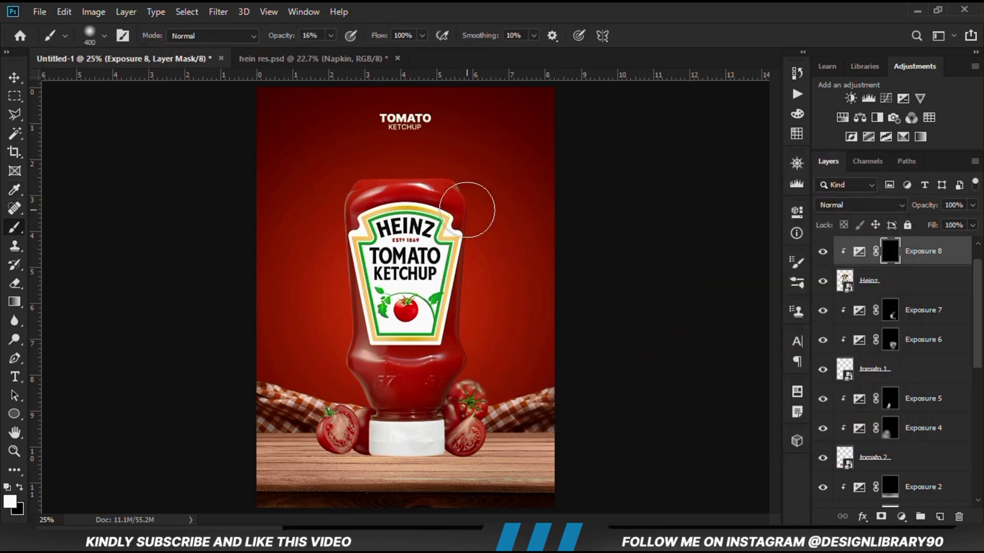
mouse_move(417, 395)
left_mouse_down()
mouse_move(358, 400)
mouse_move(403, 408)
mouse_move(520, 219)
mouse_move(356, 114)
mouse_move(389, 328)
mouse_move(446, 347)
left_mouse_up()
Step: Reduce the brush opacity to 6%, paint subtler shading down the bottle to the cap, and toggle Exposure 8 to compare
left_click(331, 35)
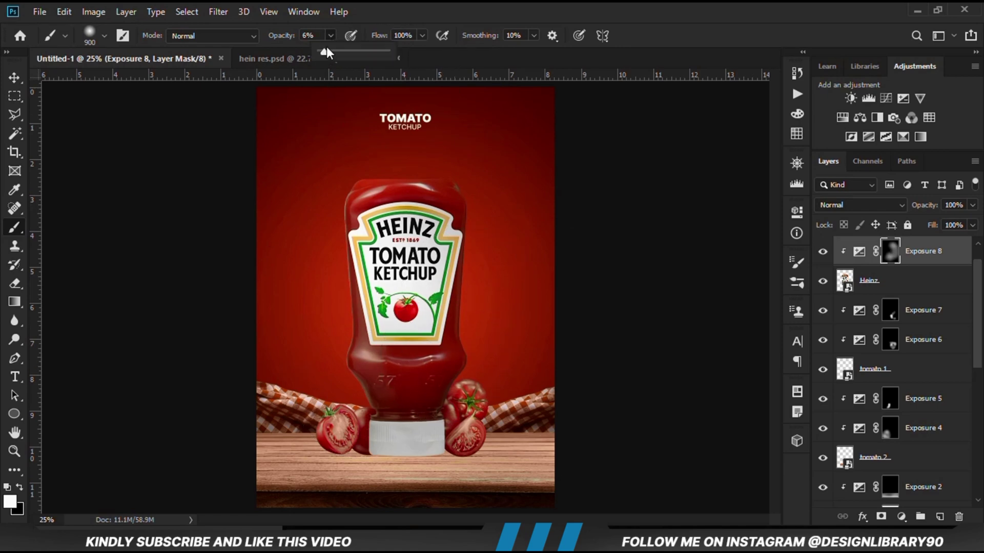
left_click(396, 5)
mouse_move(439, 264)
left_mouse_down()
mouse_move(377, 387)
mouse_move(378, 402)
mouse_move(435, 459)
left_mouse_up()
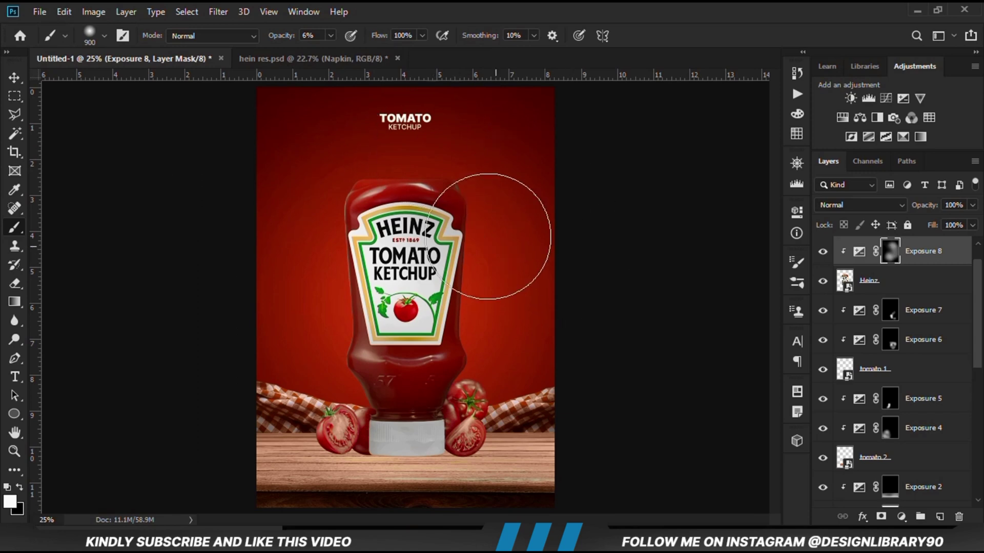
left_click(821, 252)
left_click(822, 252)
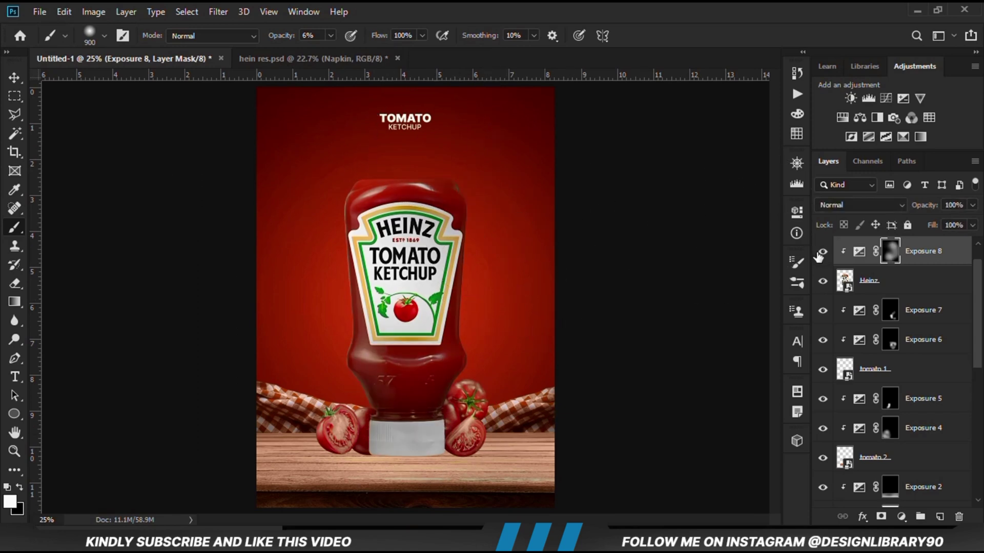
Step: Add a second Exposure adjustment clipped to the Heinz bottle layer and set its exposure to -1.56
left_click(900, 517)
left_click(892, 342)
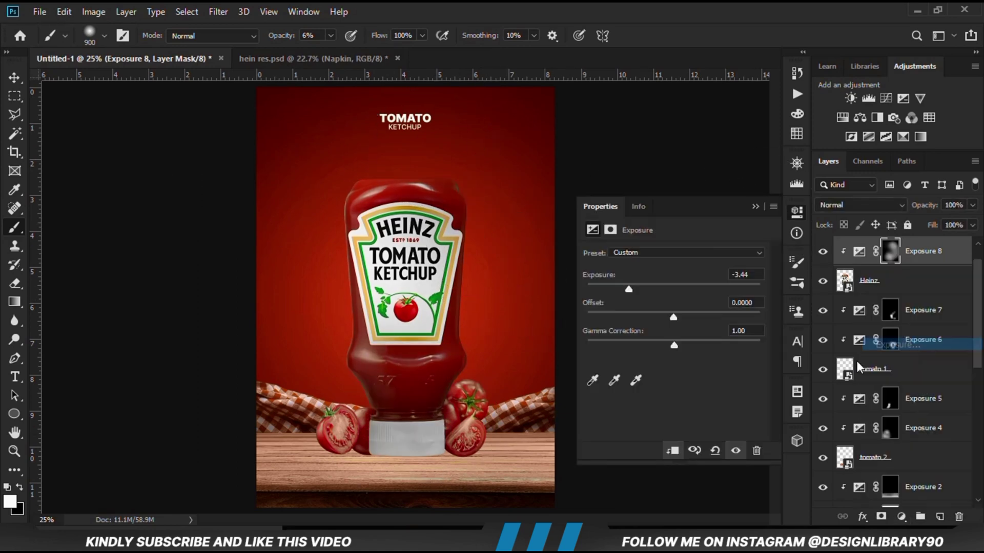
left_click(673, 451)
left_click(672, 452)
left_click(655, 290)
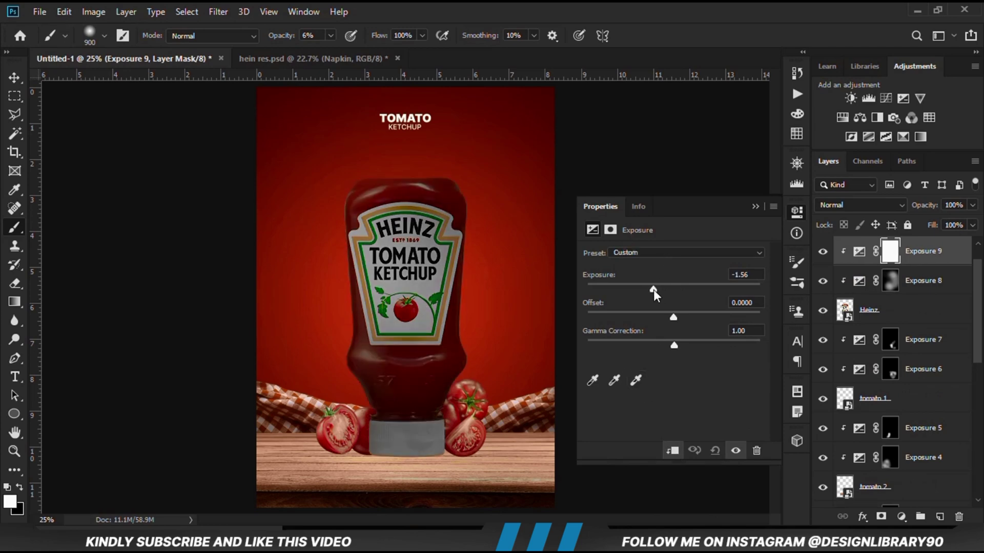
left_click(753, 207)
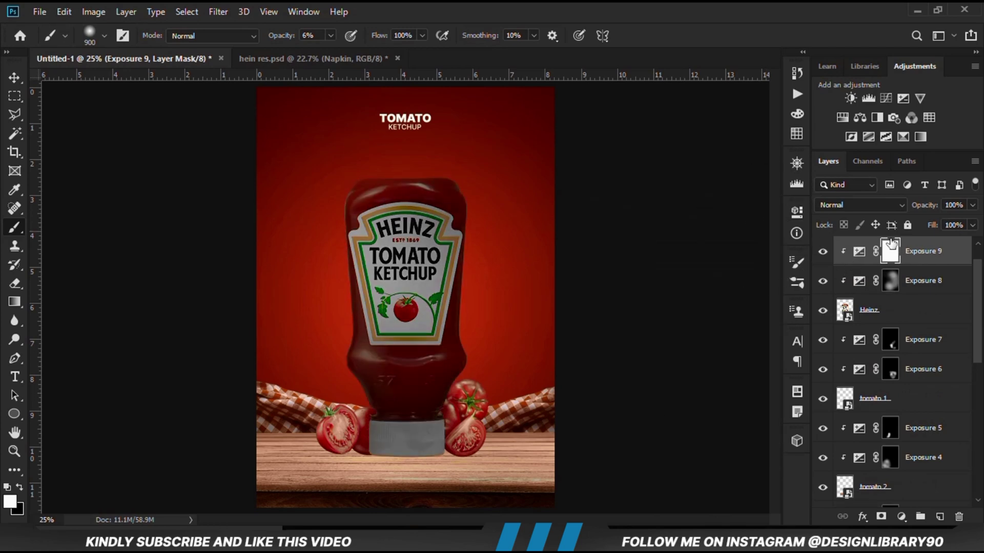
Step: Invert the Exposure 9 mask, paint shadows on the cap and lower bottle with a 400–600 px brush at 6% opacity, and compare
key("ctrl+i")
scroll(430, 455, "up", 4)
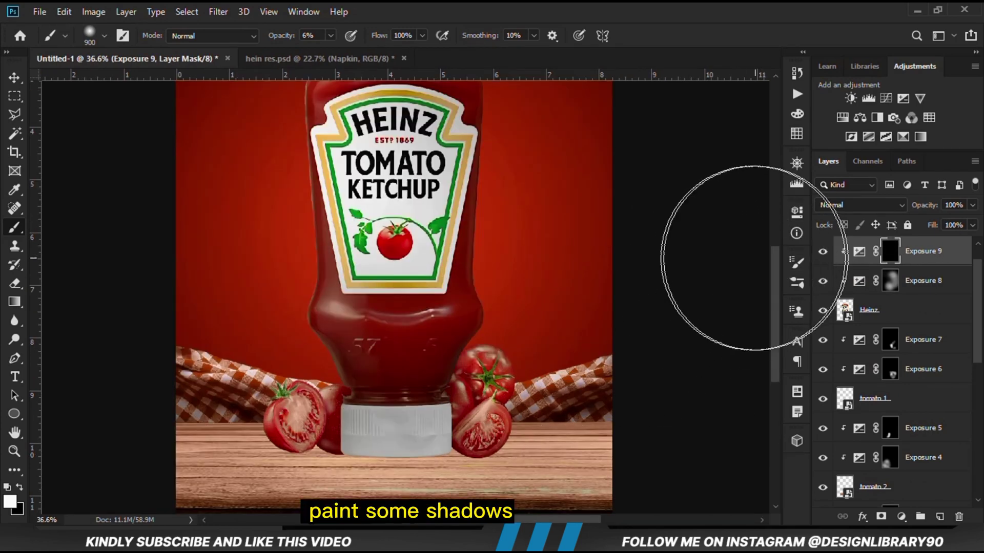
left_click_drag(776, 256, 776, 306)
key("bracketleft")
key("bracketleft")
key("bracketleft")
key("bracketleft")
key("bracketleft")
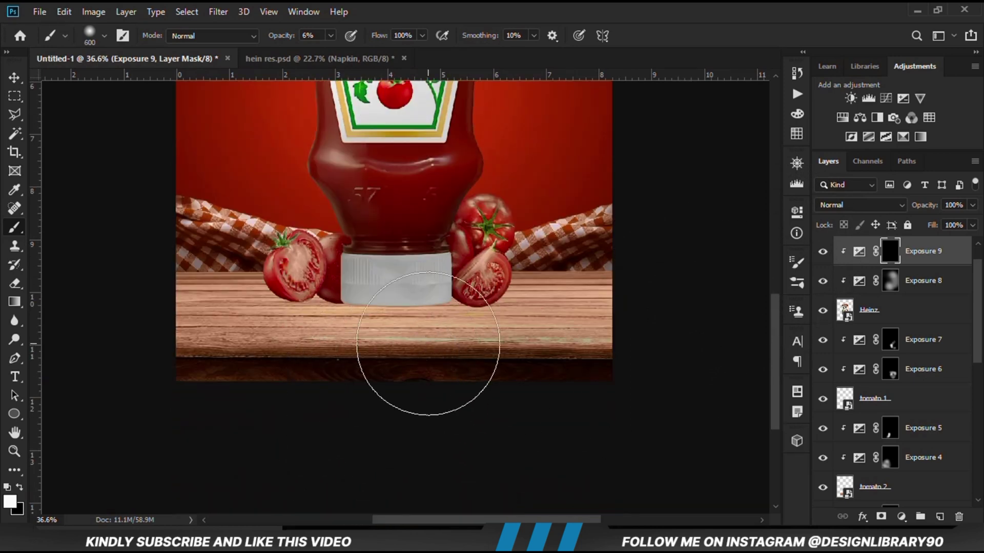
mouse_move(421, 314)
left_mouse_down()
mouse_move(354, 306)
mouse_move(333, 292)
mouse_move(352, 274)
mouse_move(476, 264)
mouse_move(336, 261)
left_mouse_up()
mouse_move(303, 164)
left_mouse_down()
mouse_move(442, 193)
mouse_move(474, 114)
mouse_move(488, 154)
mouse_move(444, 279)
mouse_move(303, 298)
mouse_move(381, 267)
left_mouse_up()
left_click(823, 251)
left_click(822, 251)
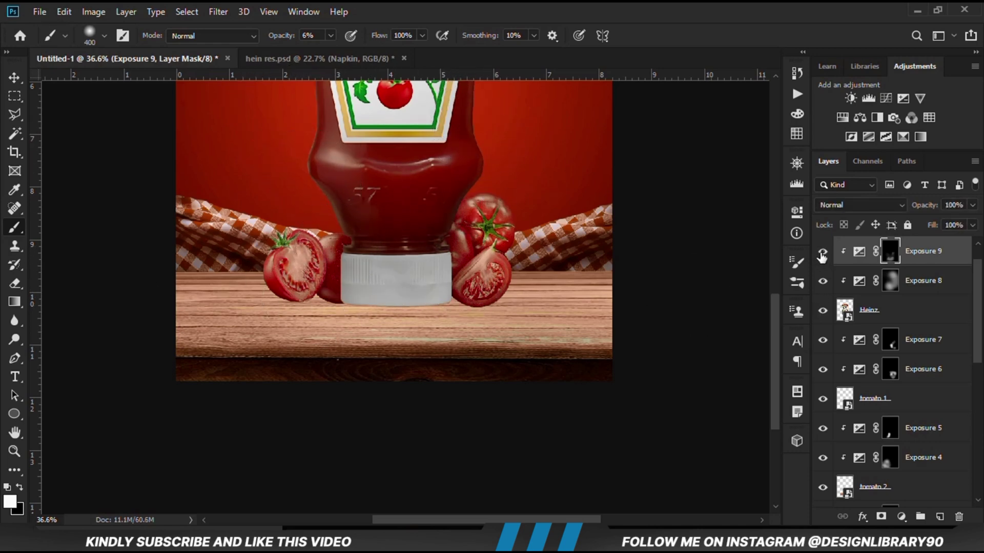
Step: Add an Exposure adjustment clipped directly above the Heinz bottle layer, set its exposure to +3.17, and toggle it to compare
key("ctrl+minus")
key("ctrl+minus")
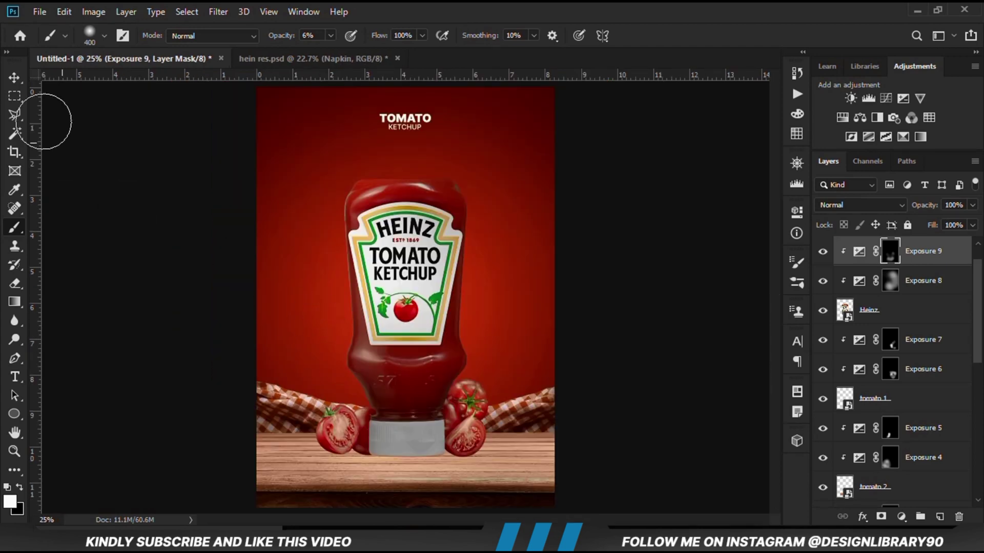
left_click(14, 78)
left_click(117, 266)
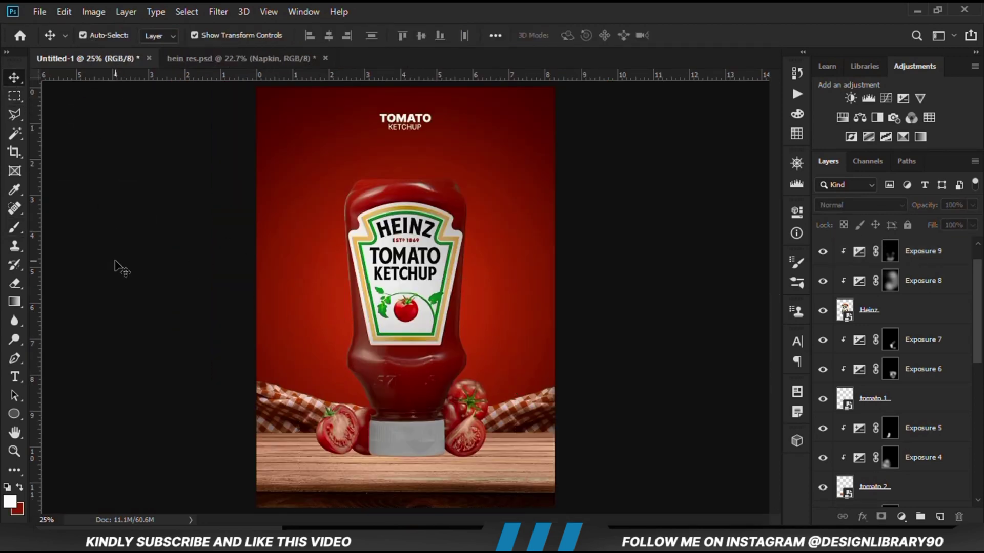
left_click(427, 197)
left_click(890, 315)
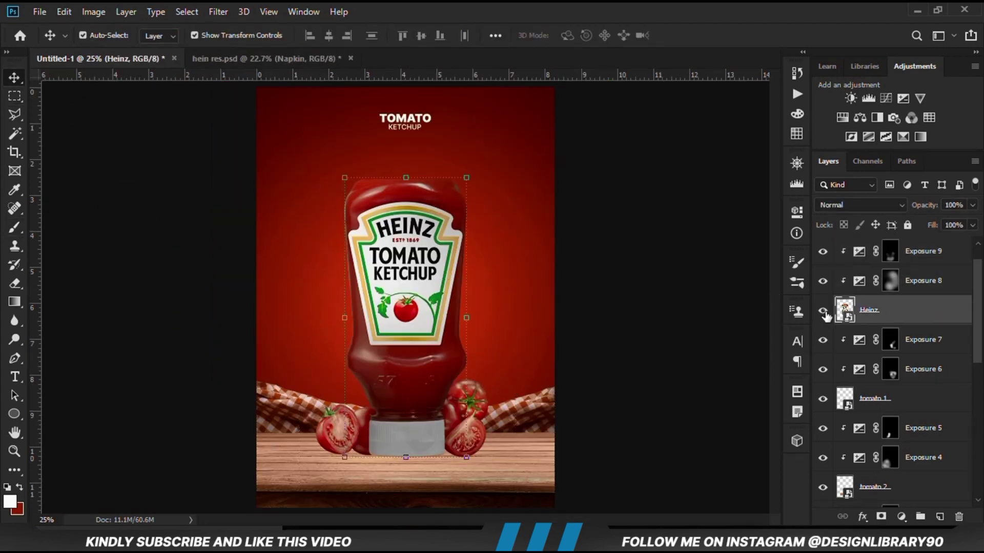
left_click(823, 311)
left_click(823, 311)
left_click(899, 518)
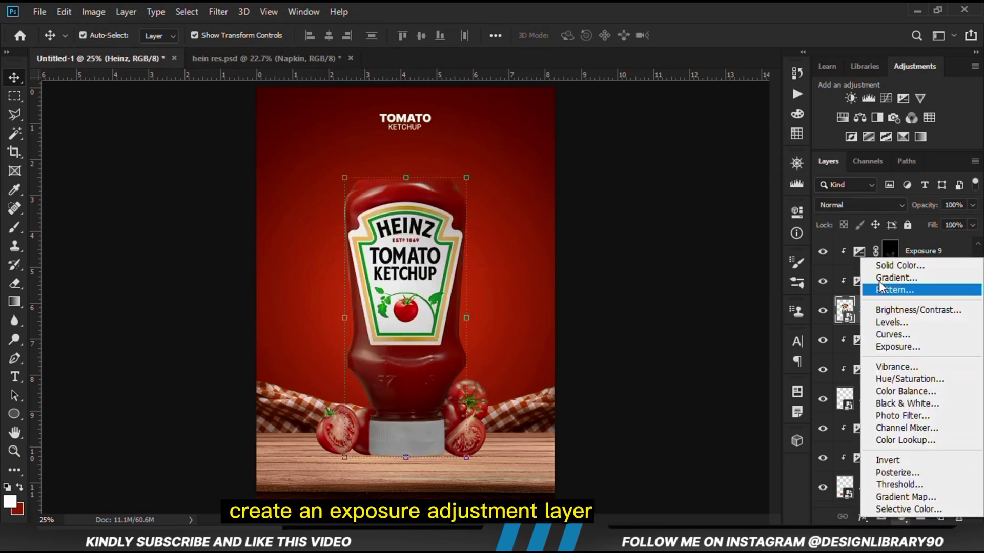
left_click(830, 344)
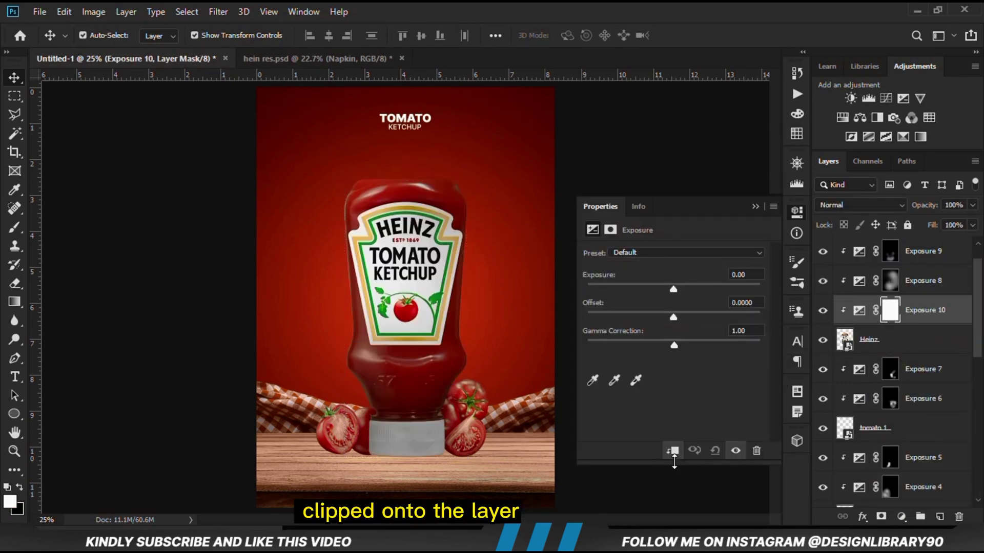
left_click_drag(673, 289, 715, 290)
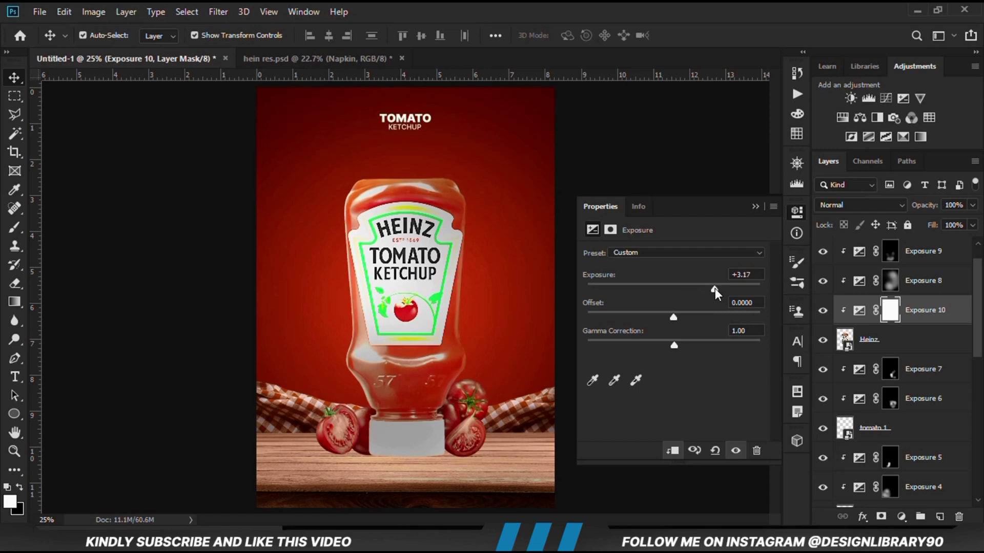
left_click(755, 206)
left_click(823, 310)
left_click(823, 310)
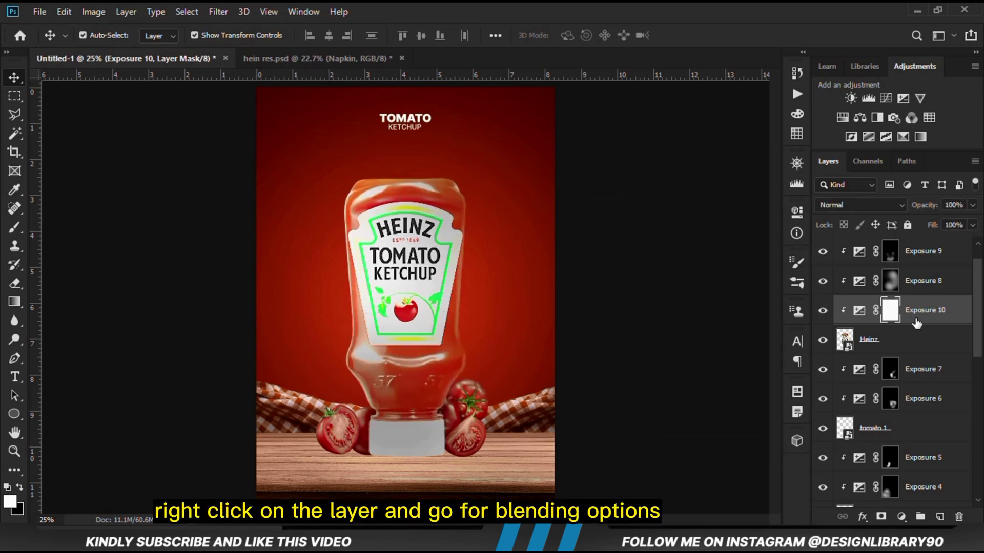
Step: In Exposure 10's blending options, split the Underlying Layer's black Blend If slider to 40 / 112 and compare the effect
right_click(922, 324)
left_click(794, 21)
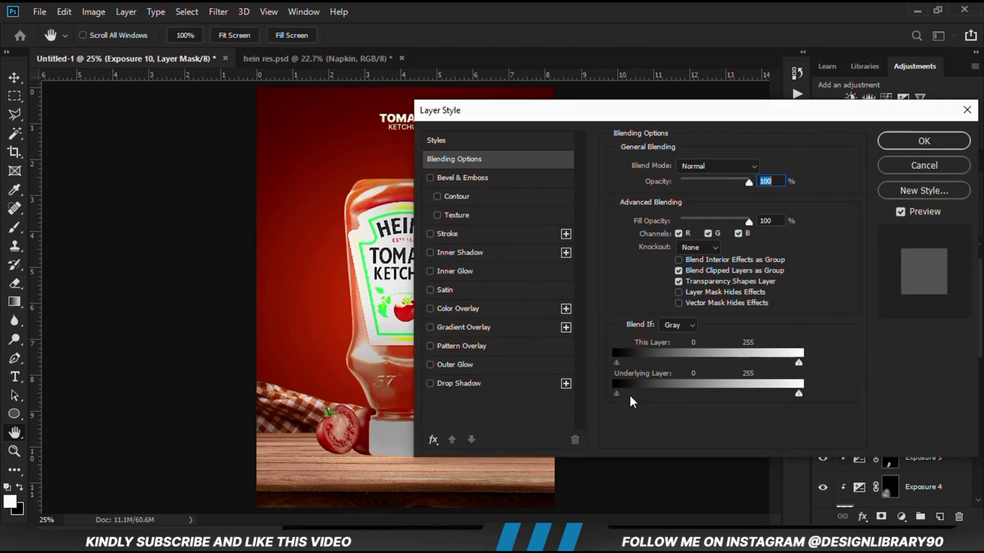
left_click_drag(620, 395, 699, 395)
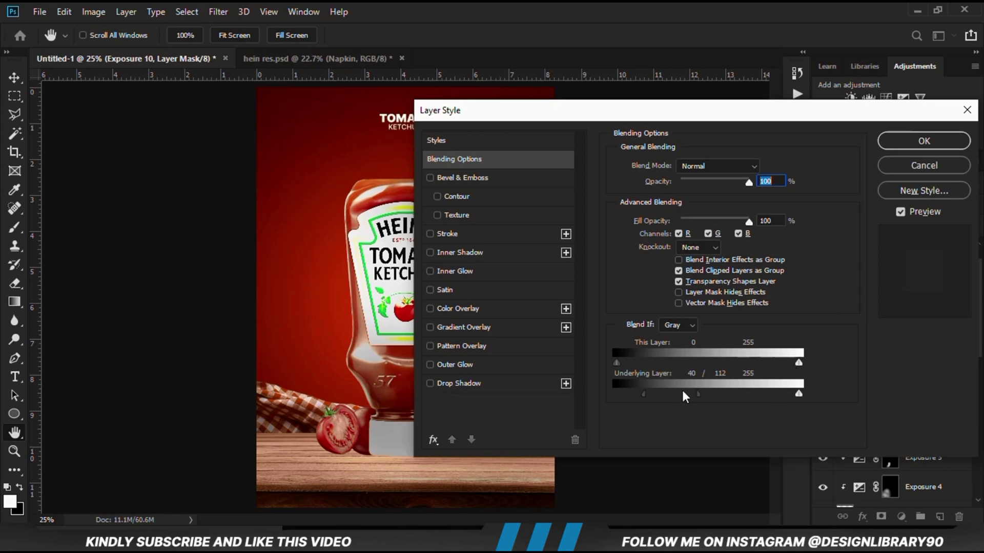
left_click(890, 147)
left_click(823, 311)
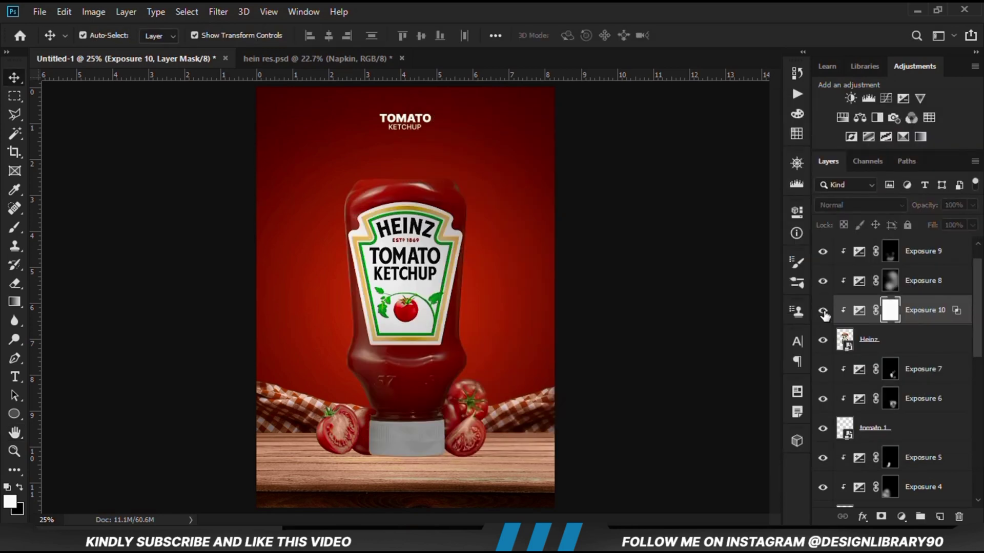
left_click(822, 310)
Step: Invert the Exposure 10 mask and paint highlights along the bottle's top and left edge with a white 400 px brush at 15% opacity
key("ctrl+i")
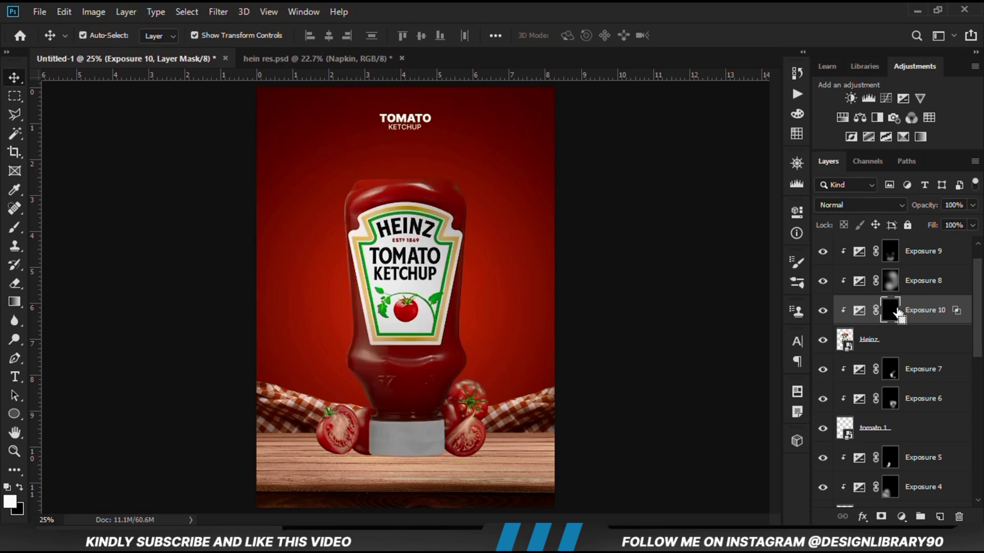
right_click(15, 227)
left_click(77, 228)
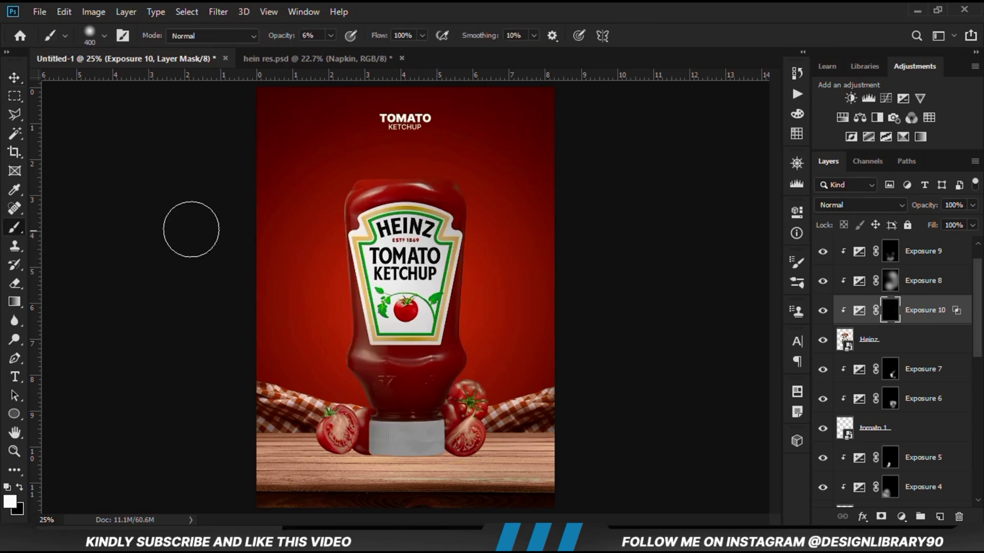
left_click(330, 35)
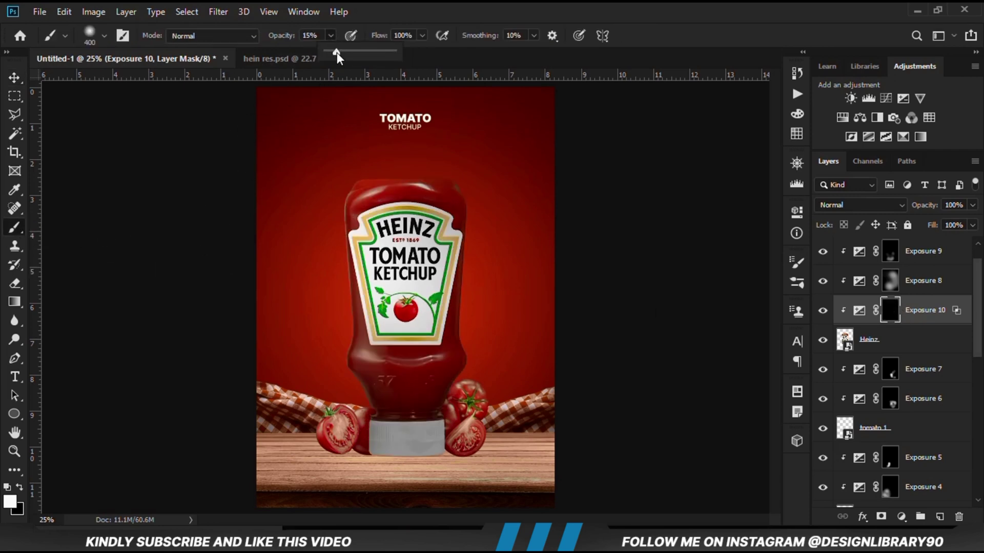
left_click(389, 20)
left_click(10, 499)
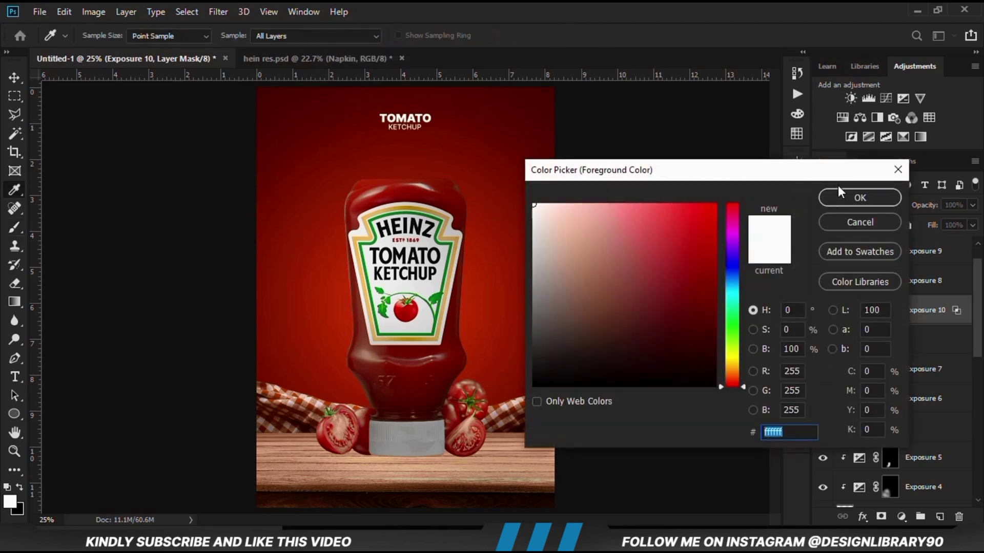
left_click(857, 196)
mouse_move(375, 161)
left_mouse_down()
mouse_move(337, 307)
mouse_move(346, 237)
mouse_move(337, 334)
mouse_move(334, 227)
mouse_move(332, 367)
mouse_move(334, 321)
mouse_move(381, 136)
mouse_move(352, 177)
mouse_move(458, 170)
mouse_move(293, 208)
mouse_move(334, 332)
left_mouse_up()
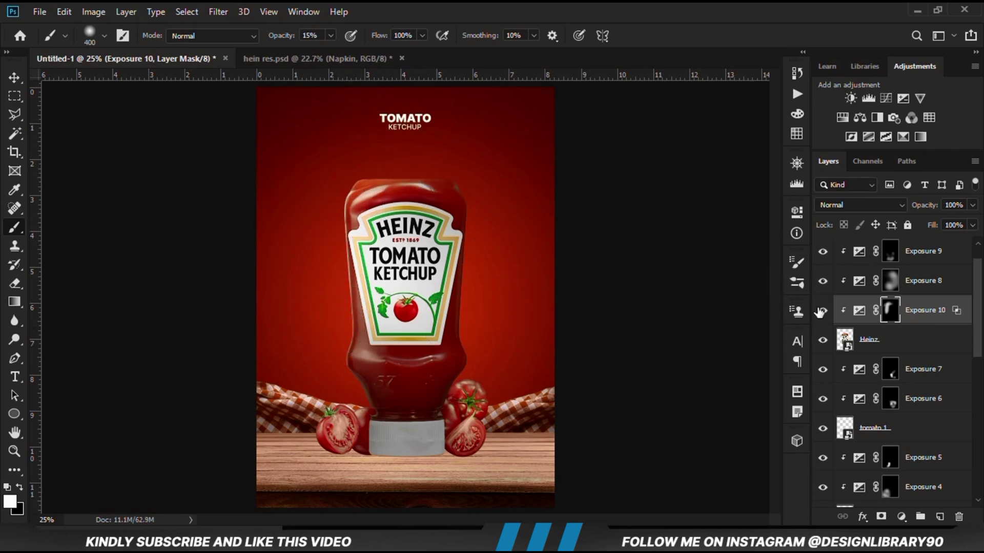
Step: Lower the Exposure 10 layer opacity to 85%, toggle its visibility to compare the highlights, and deselect the layer
left_click(822, 310)
left_click(823, 311)
left_click_drag(972, 206, 963, 221)
left_click(818, 310)
left_click(821, 310)
left_click(822, 311)
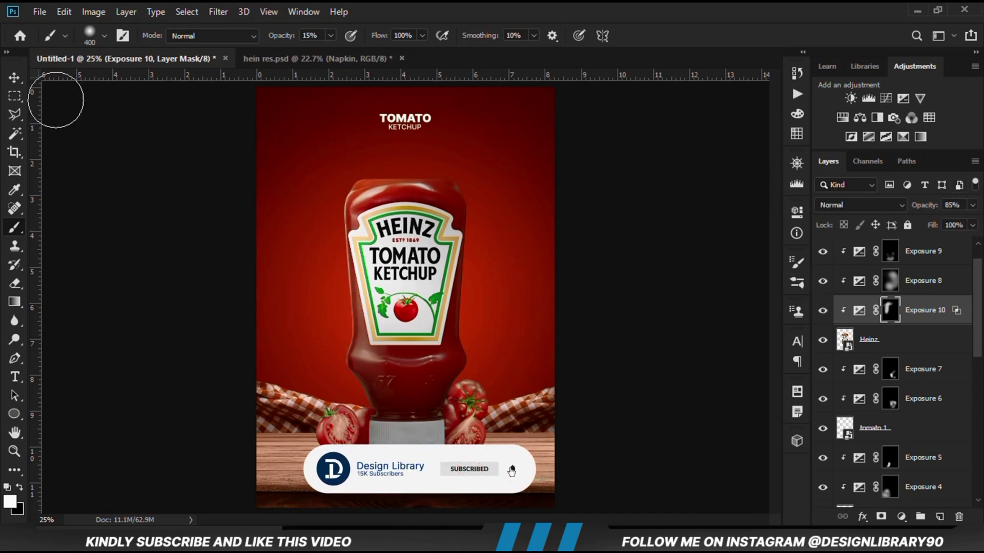
left_click(14, 77)
left_click(118, 226)
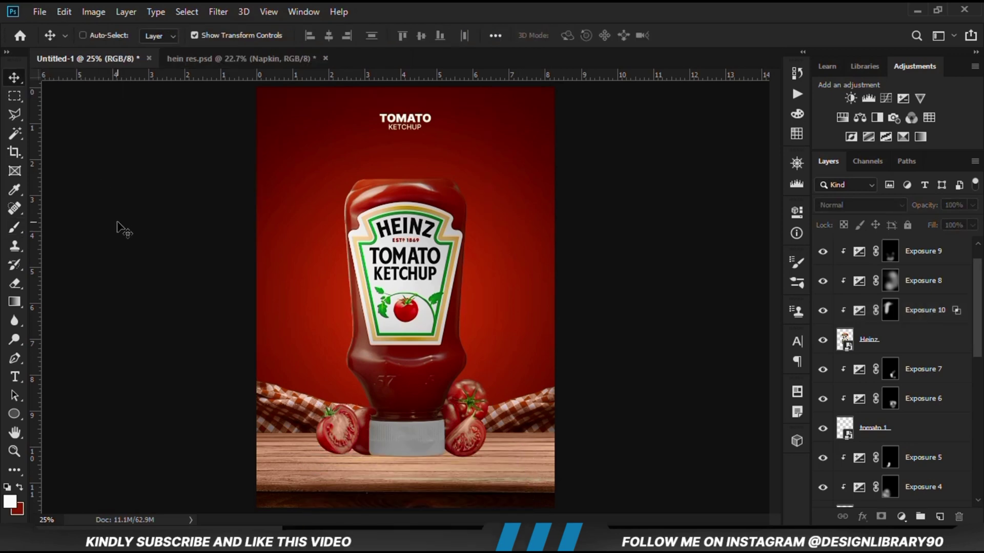
Step: Identify the tomato 2 layer by toggling its visibility, and create a new empty layer beneath it, above Exposure 2
key("ctrl+0")
key("ctrl+minus")
key("ctrl+minus")
key("ctrl+plus")
scroll(320, 351, "up", 5)
scroll(896, 410, "down", 5)
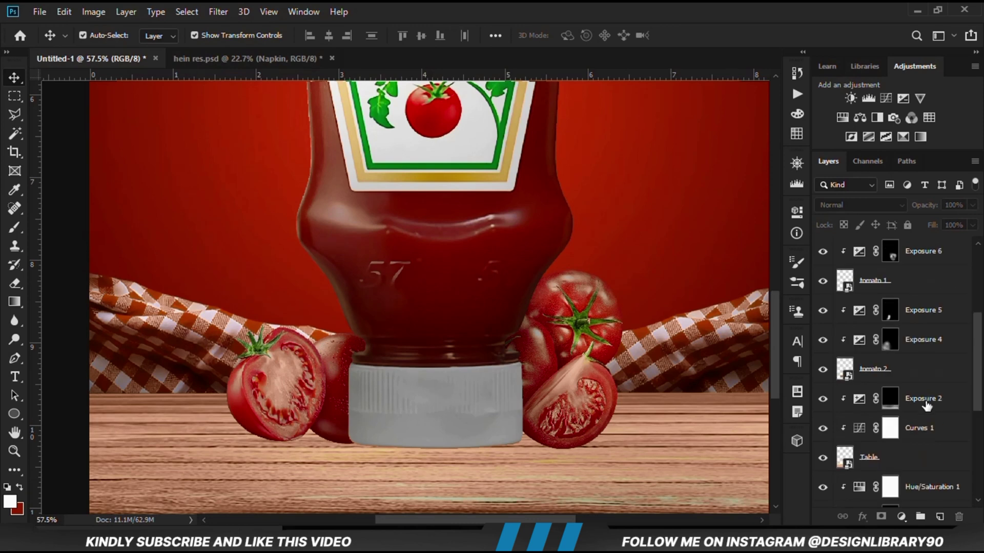
scroll(922, 328, "up", 1)
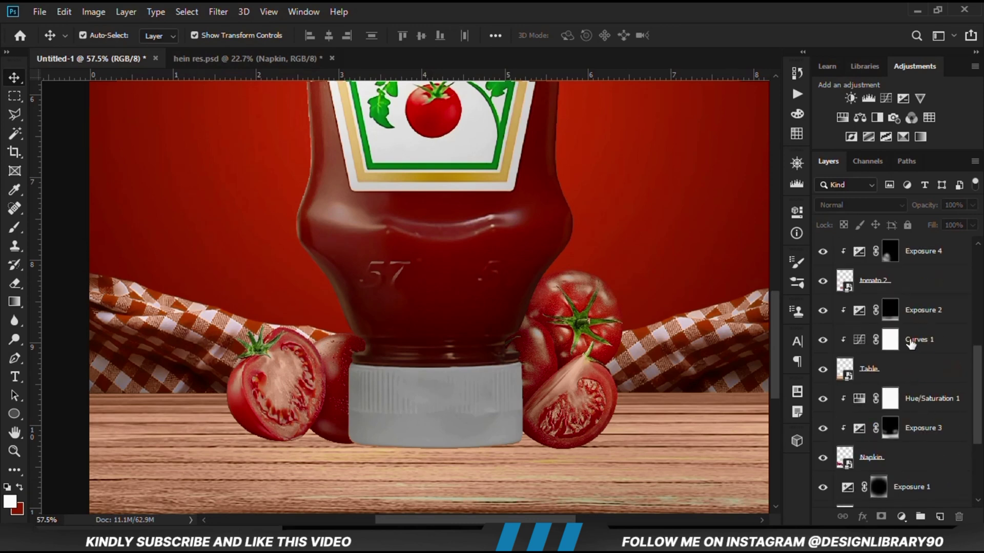
left_click(899, 291)
left_click(823, 281)
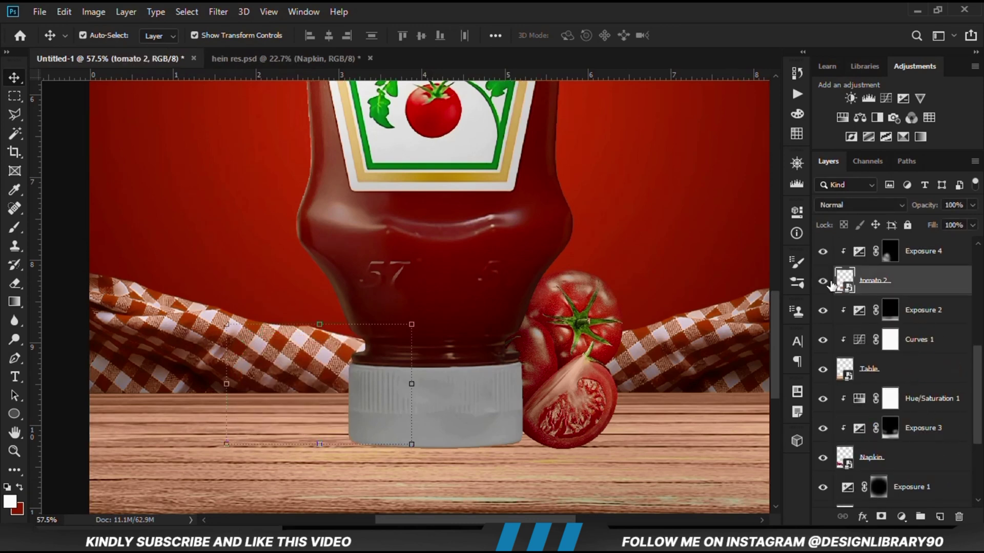
left_click(823, 281)
left_click(936, 322)
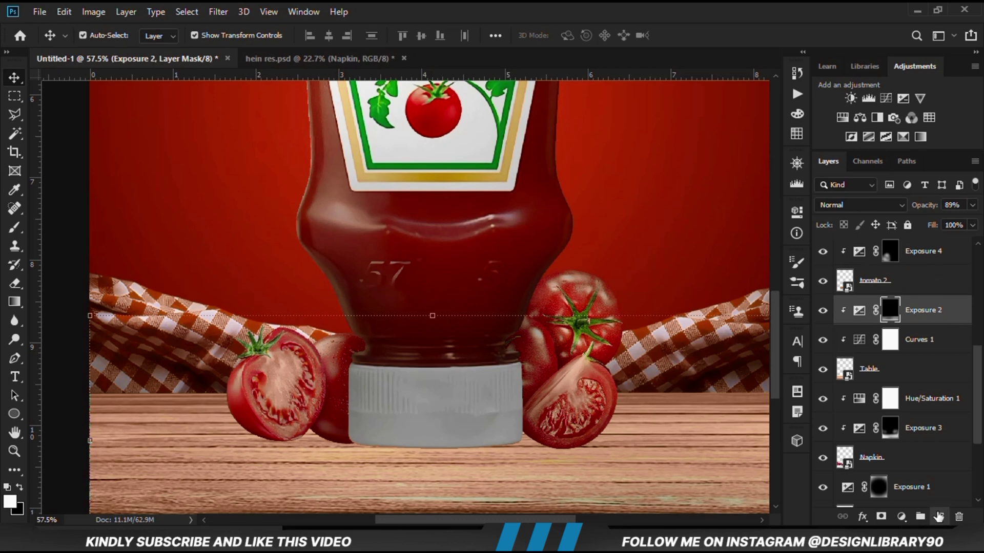
left_click(939, 517)
Step: Set up a flat, soft shadow brush with 100% opacity and 9% roundness
left_click(11, 230)
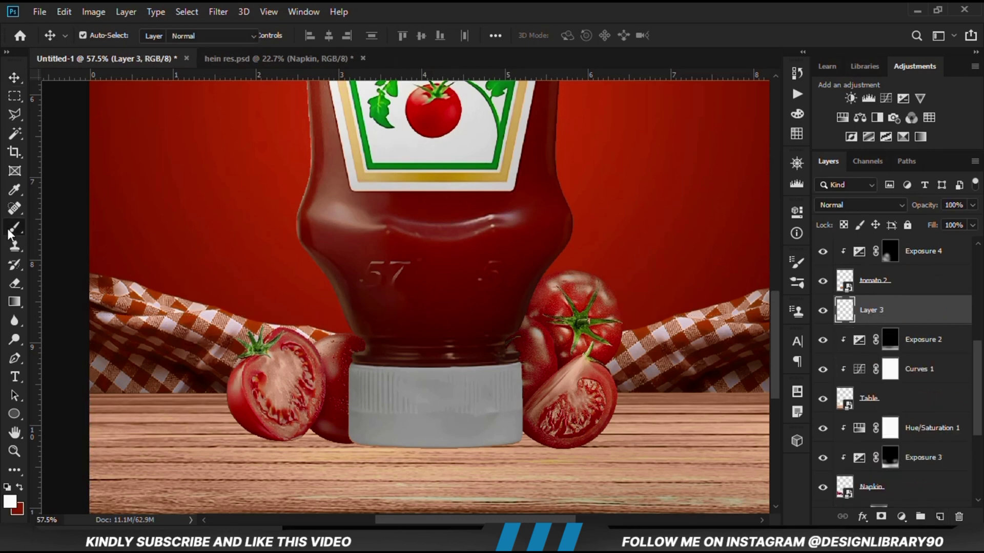
left_click(88, 231)
right_click(286, 407)
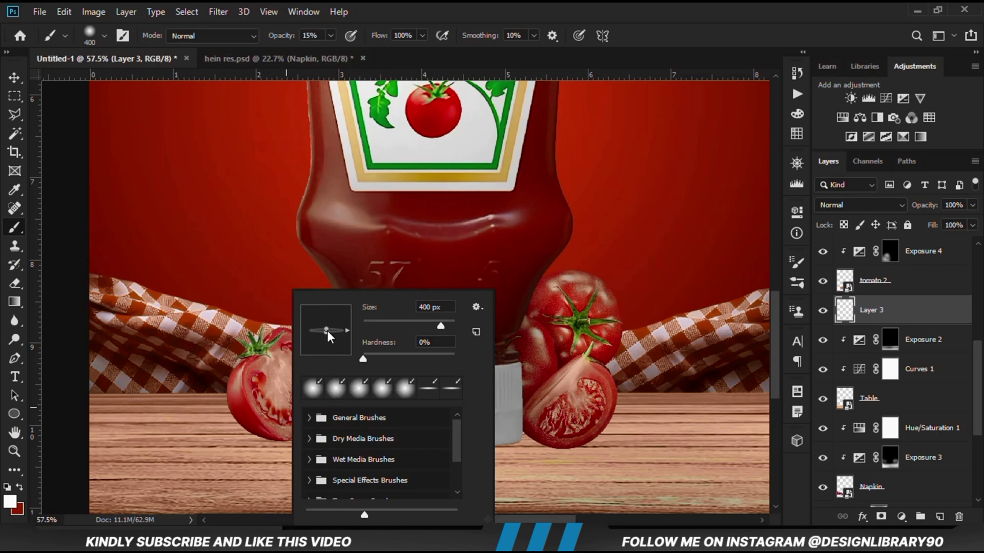
left_click(420, 8)
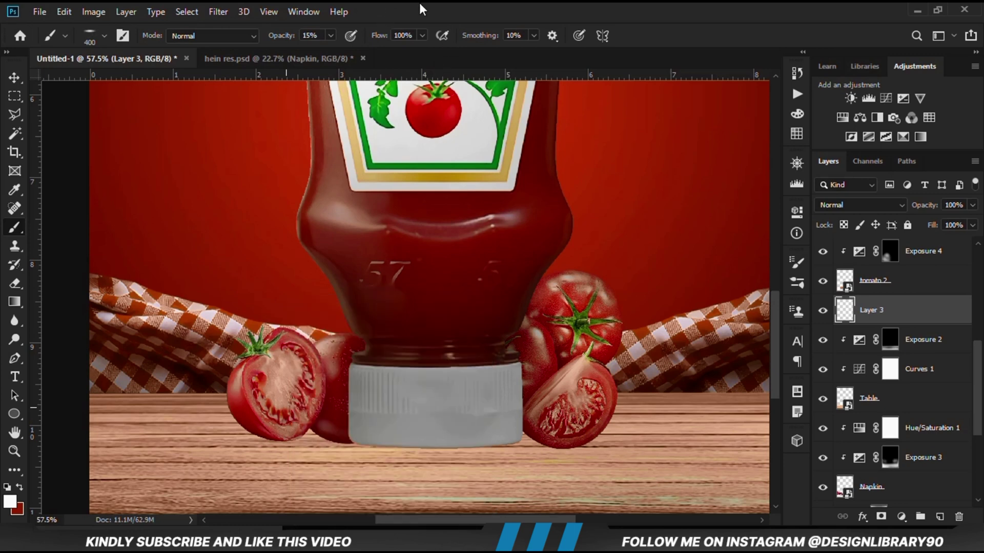
left_click(330, 37)
left_click_drag(371, 53, 407, 54)
left_click(511, 4)
left_click(799, 265)
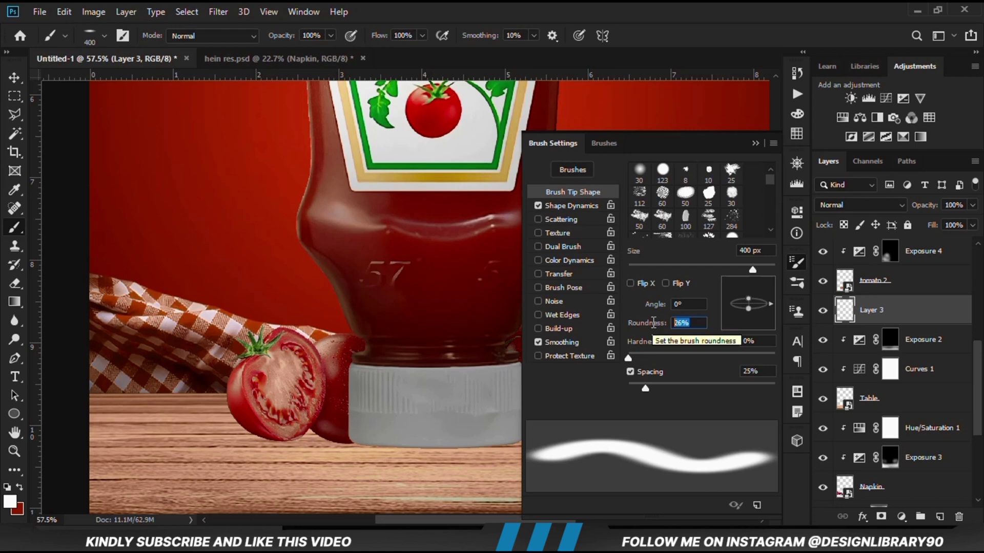
type("9")
left_click(754, 145)
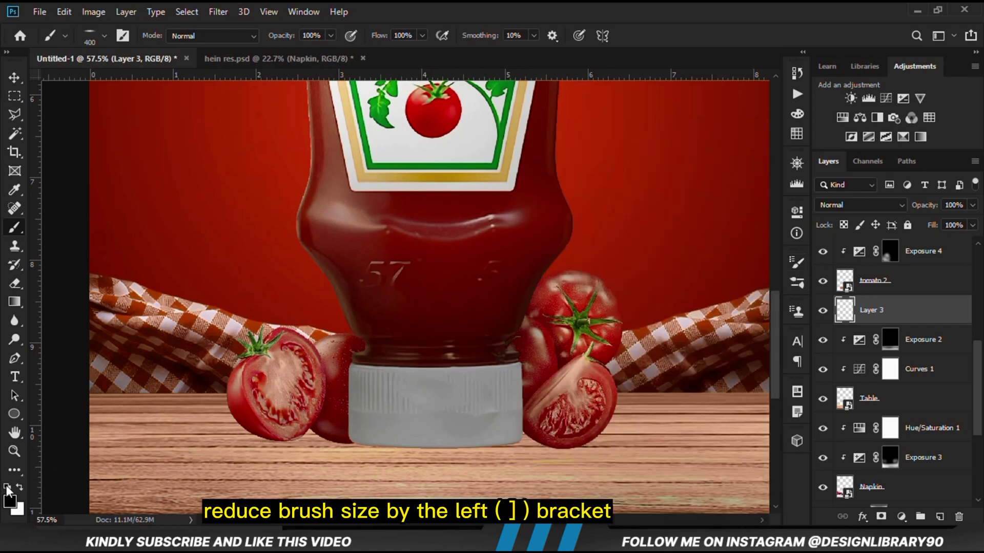
Step: Reduce the black brush to 250 px and stamp a contact shadow beneath the left tomato half
key("bracketleft")
key("bracketleft")
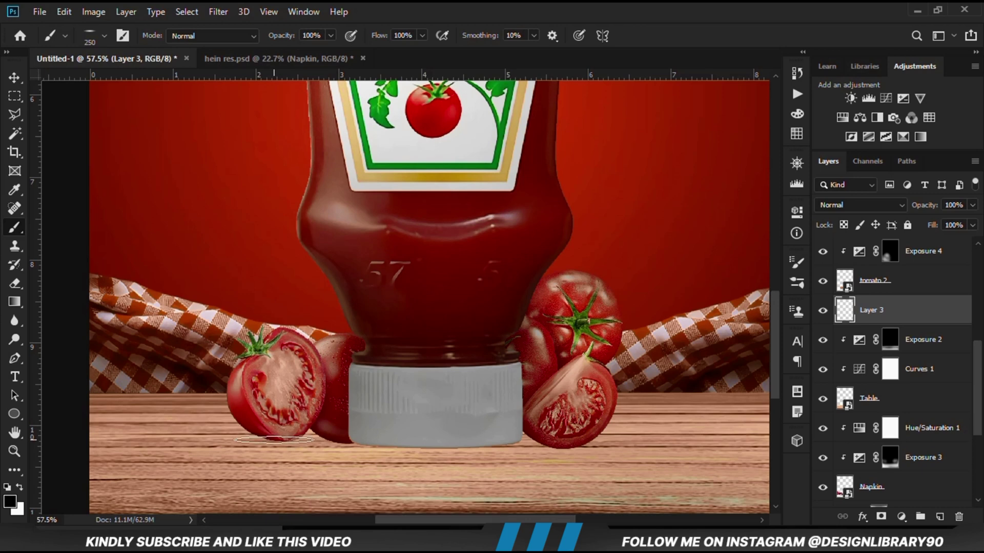
left_click(274, 438)
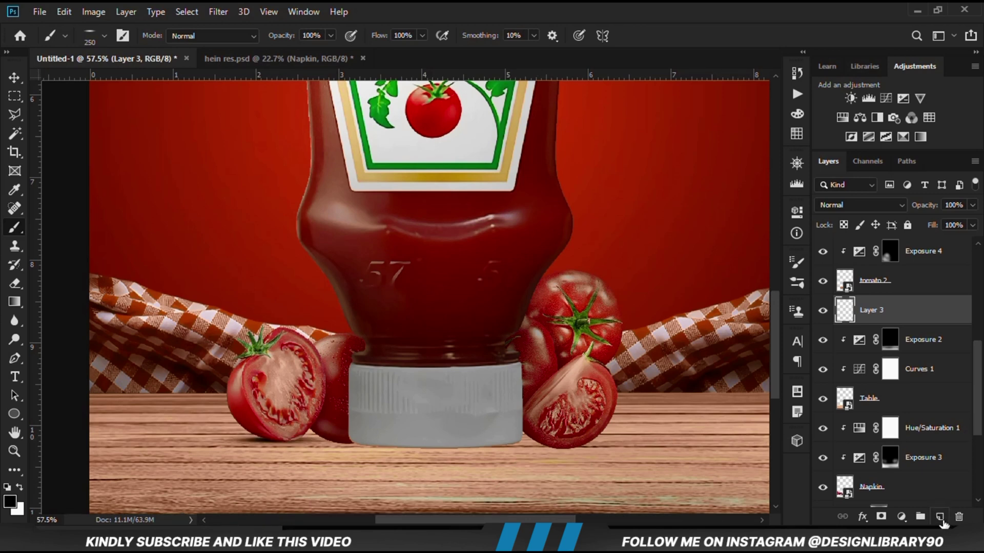
Step: Stamp contact shadows under the tomato just left of the cap and under the right tomato half, each on its own new layer
left_click(941, 518)
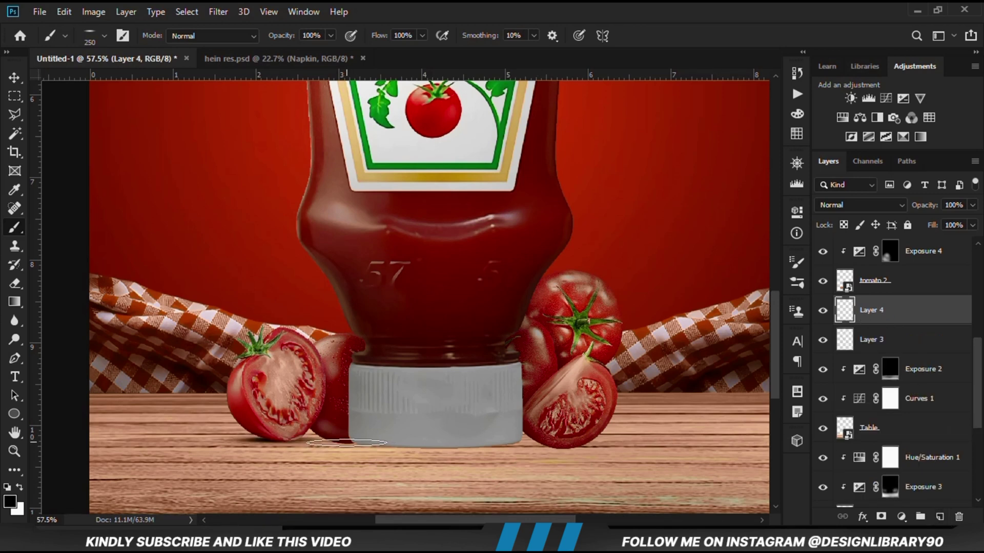
left_click(346, 442)
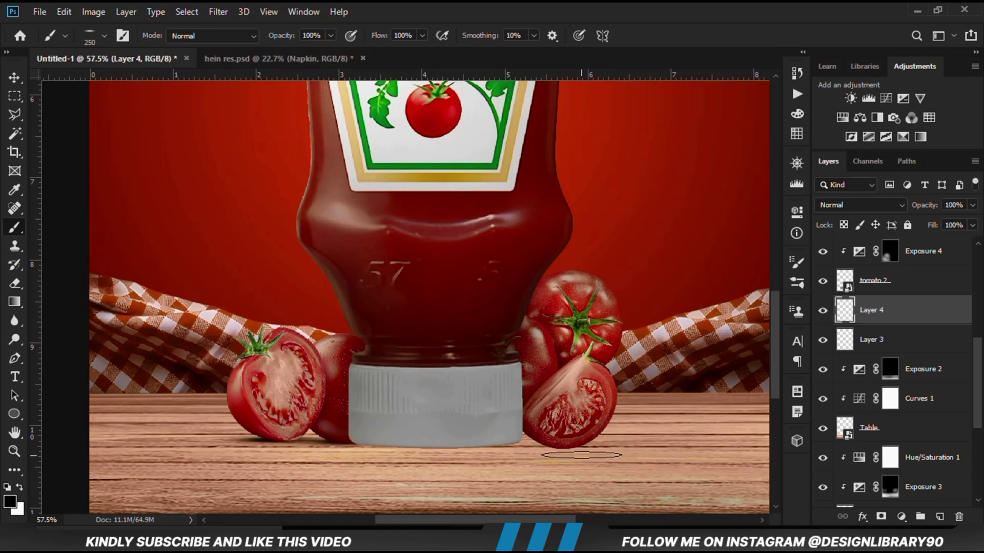
left_click(940, 517)
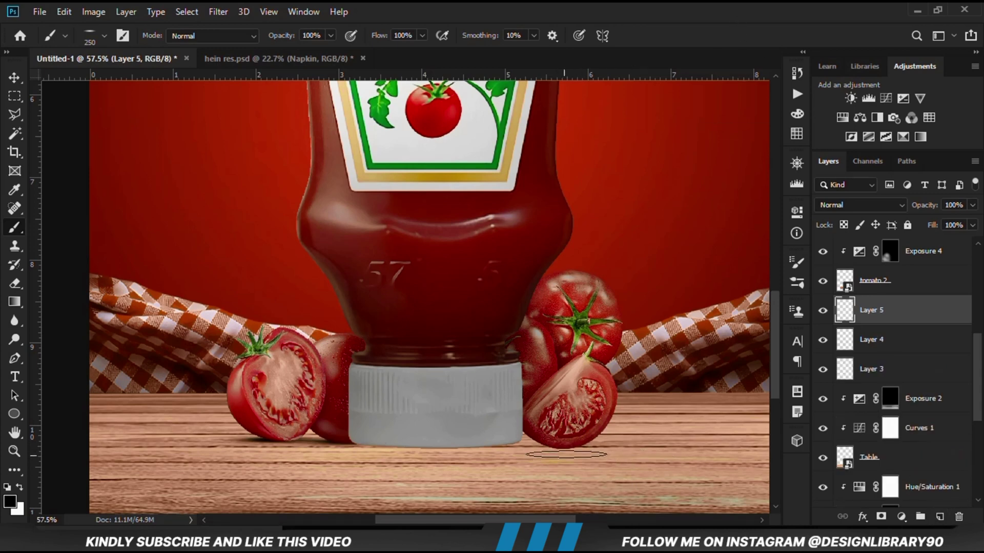
left_click(567, 448)
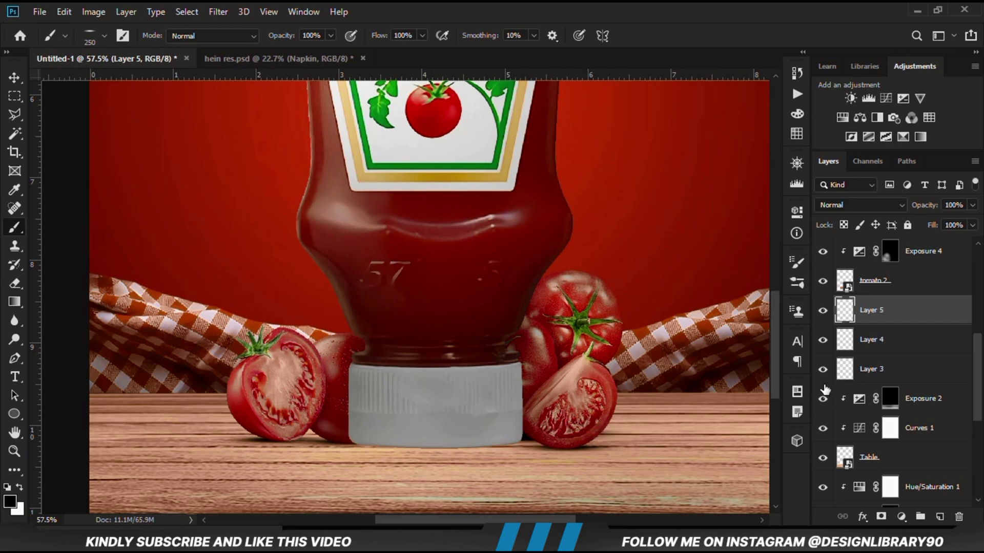
Step: Create another new layer, enlarge the flat black brush to 600 px, and stamp a contact shadow beneath the bottle cap
left_click(939, 517)
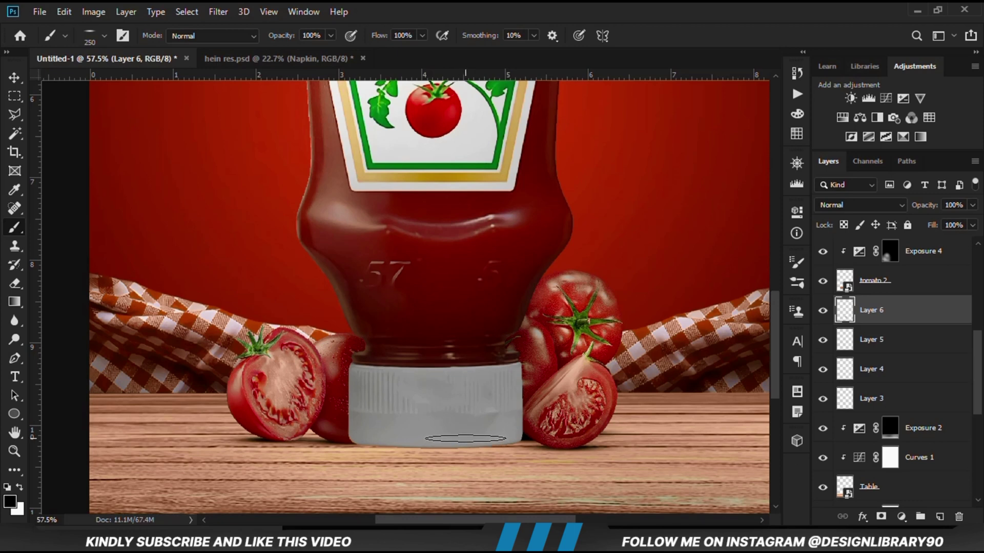
key("bracketright")
key("bracketright")
key("bracketright")
key("bracketright")
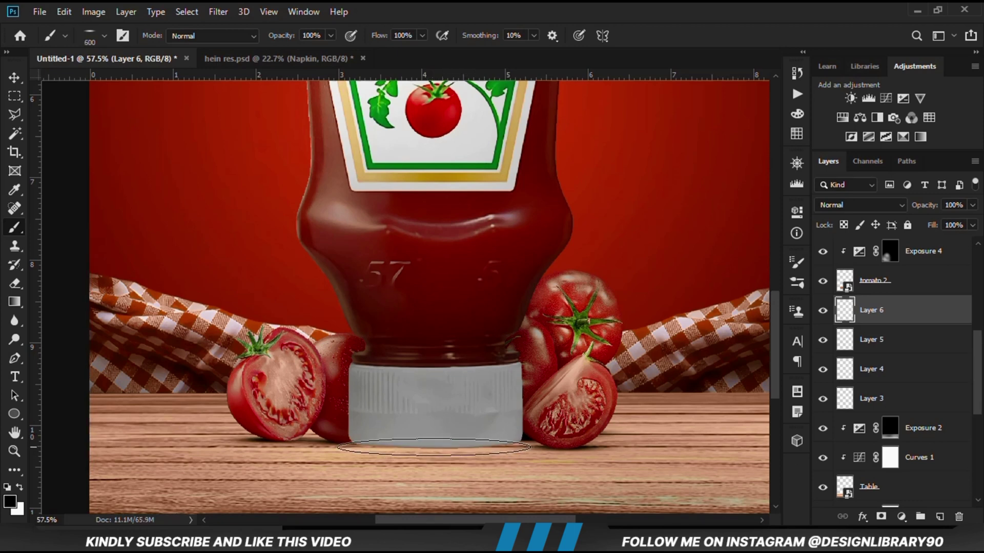
left_click(437, 444)
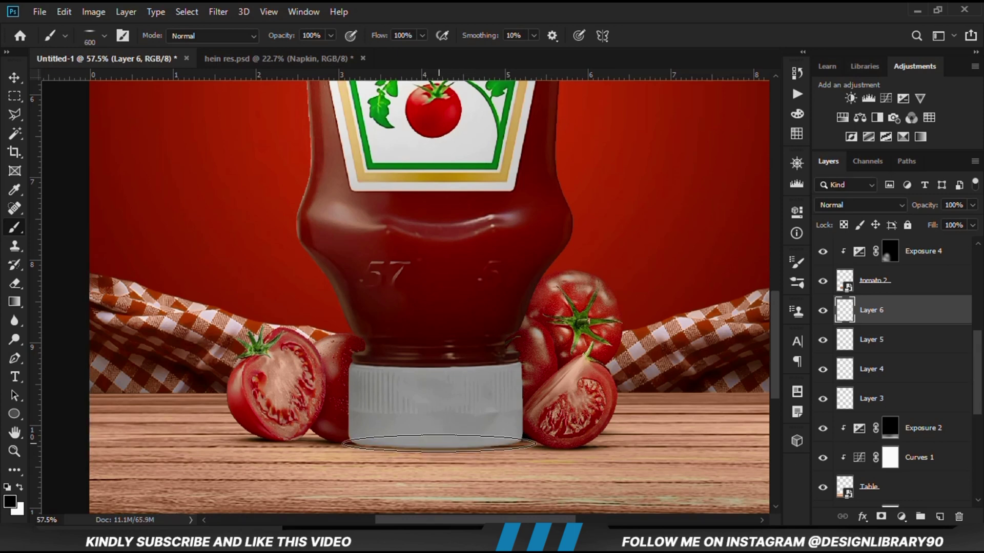
Step: Stamp the wide black shadow beneath the bottle cap and lower Layer 6's opacity to 83%
left_click(438, 443)
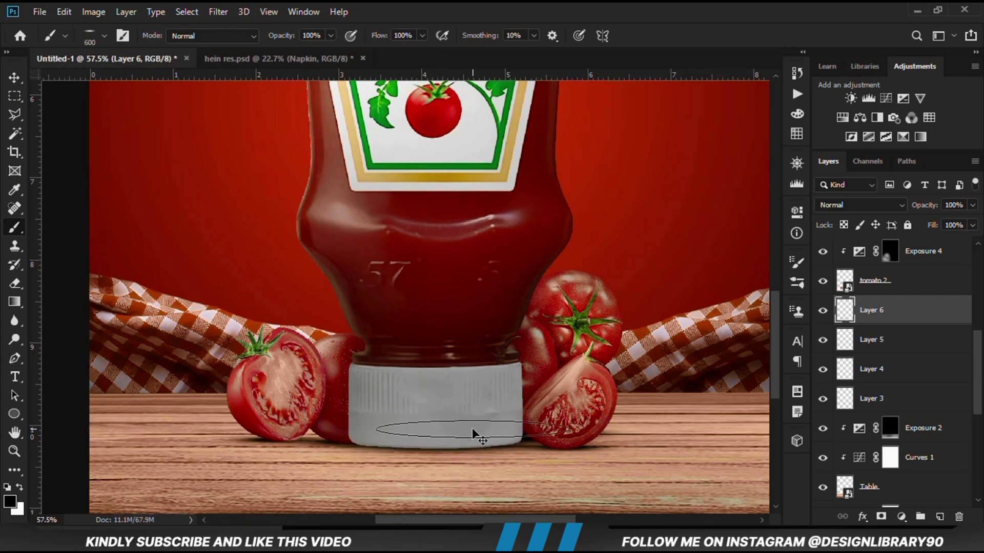
left_click(823, 310)
left_click(823, 311)
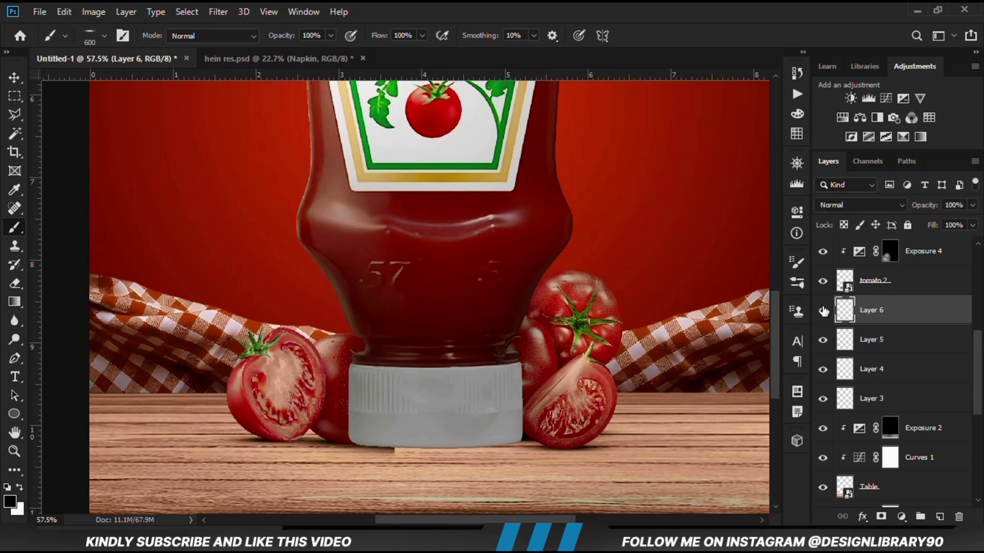
left_click(972, 205)
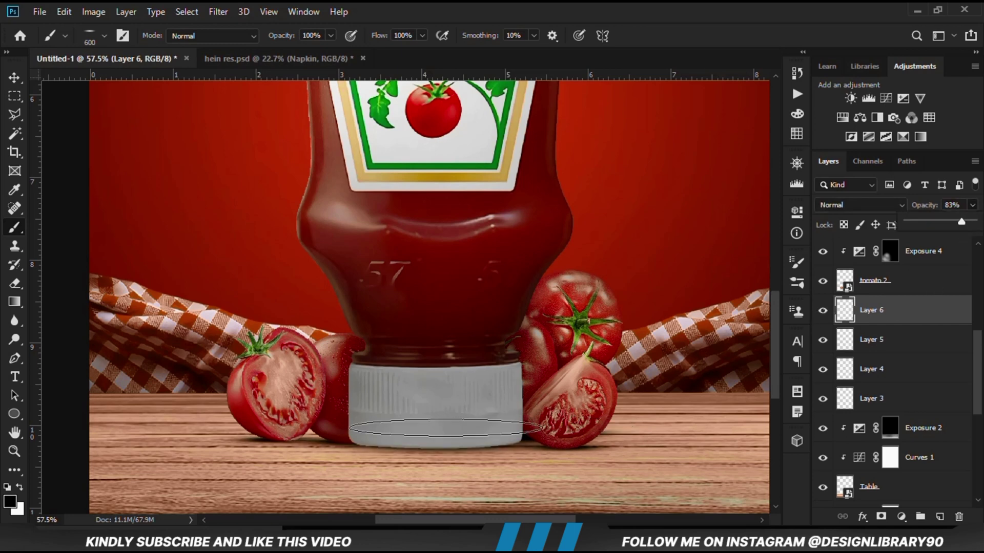
Step: Reduce the brush to 200 px and stamp extra shadow beneath both ends of the bottle cap's base
key("bracketleft")
key("bracketleft")
key("bracketleft")
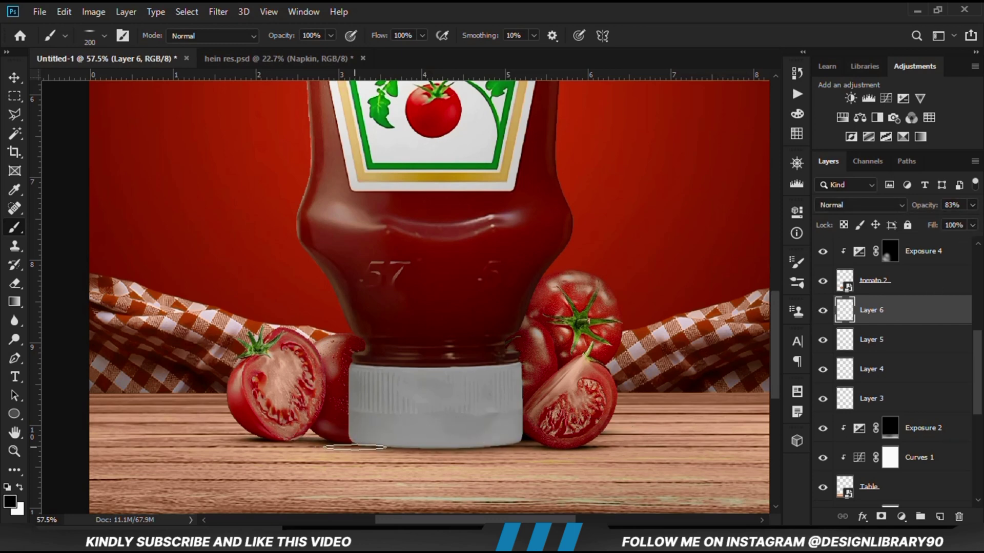
scroll(353, 447, "up", 3)
key("bracketleft")
key("bracketleft")
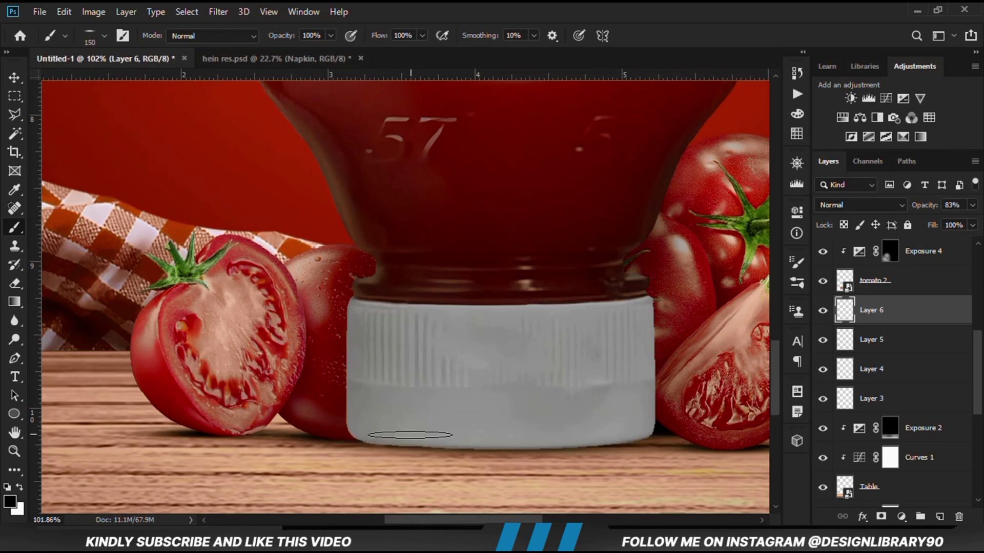
key("bracketright")
key("bracketright")
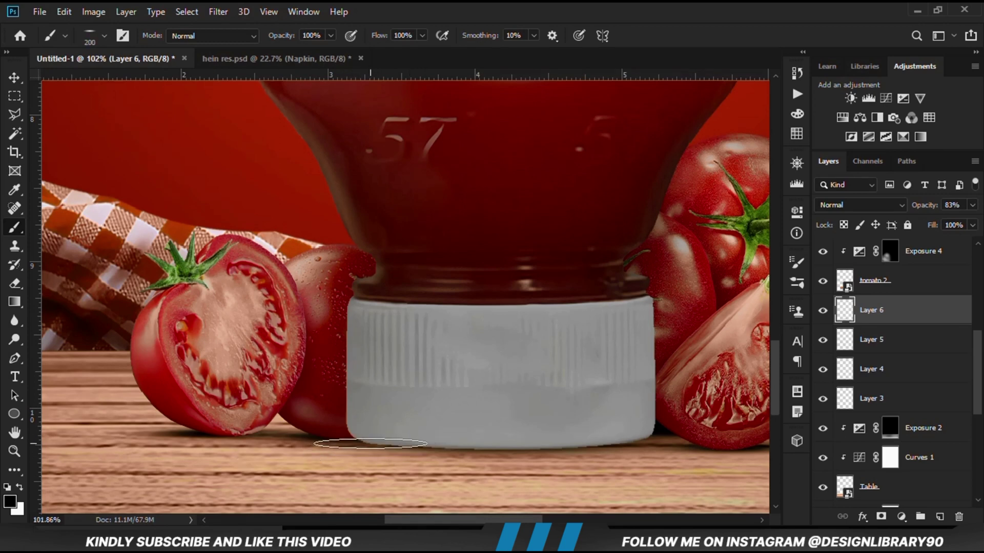
left_click(370, 444)
left_click(579, 444)
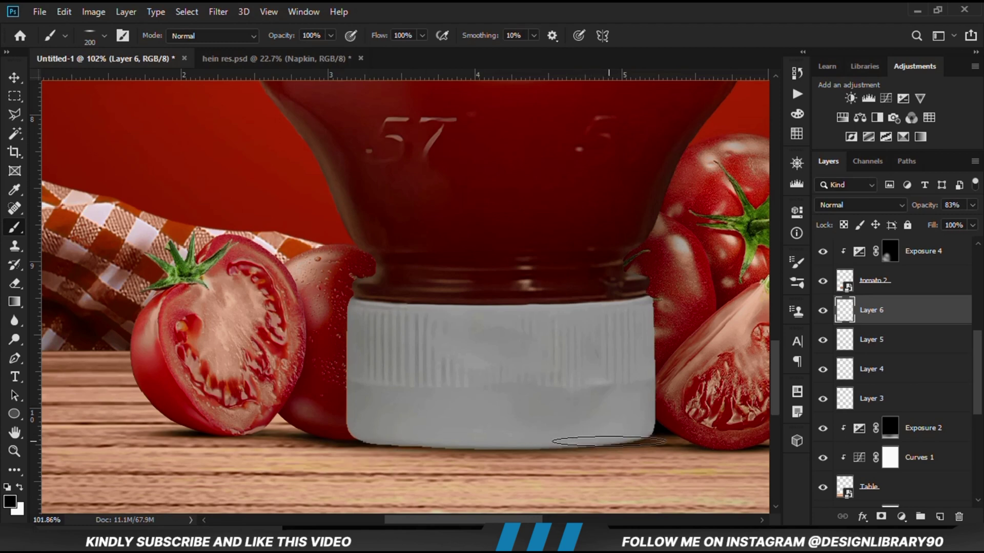
key("ctrl+0")
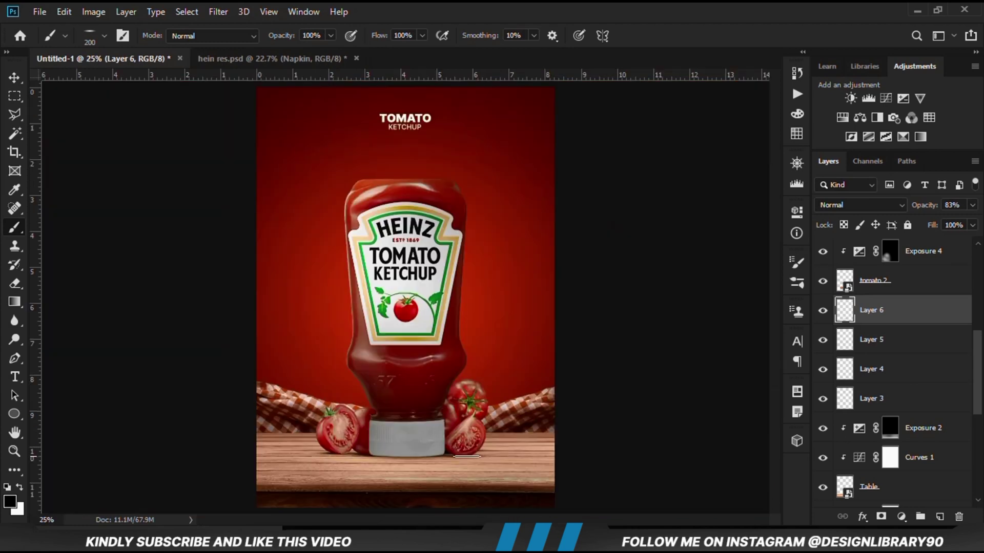
left_click(821, 314)
left_click(822, 312)
Step: Soften the tomato contact shadows by lowering the opacity of Layer 5 to 53%, Layer 4, and Layer 3 to 57%
left_click(894, 340)
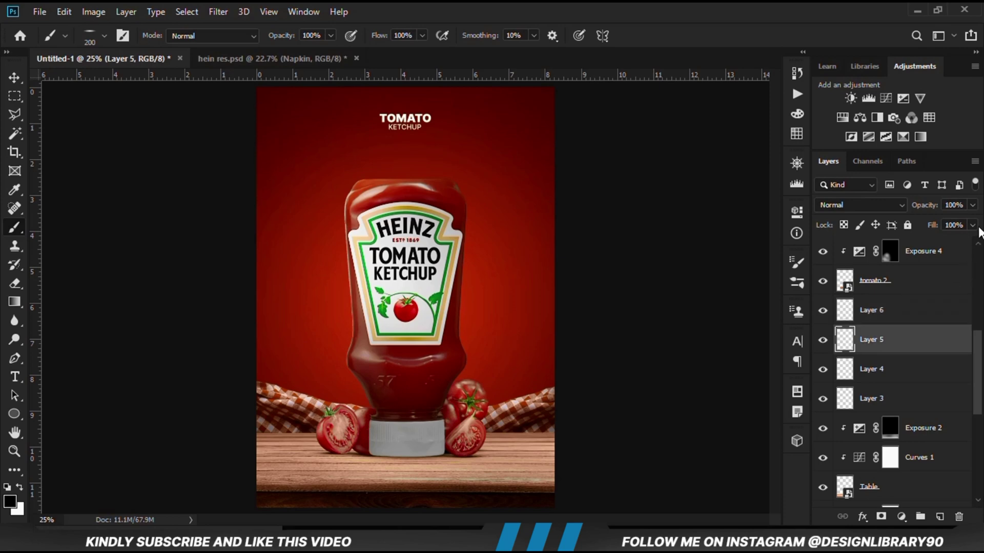
left_click(972, 205)
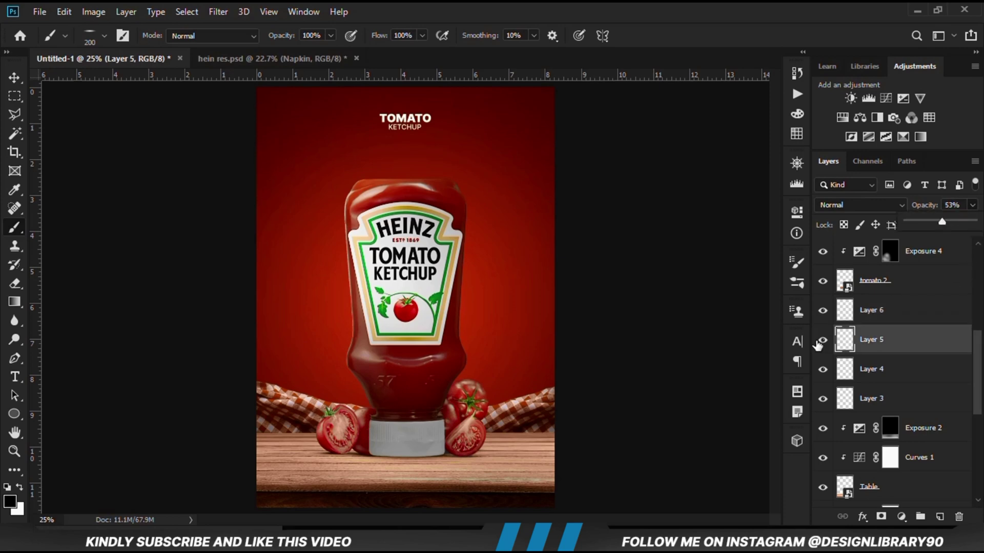
left_click(821, 341)
left_click(822, 340)
left_click(891, 377)
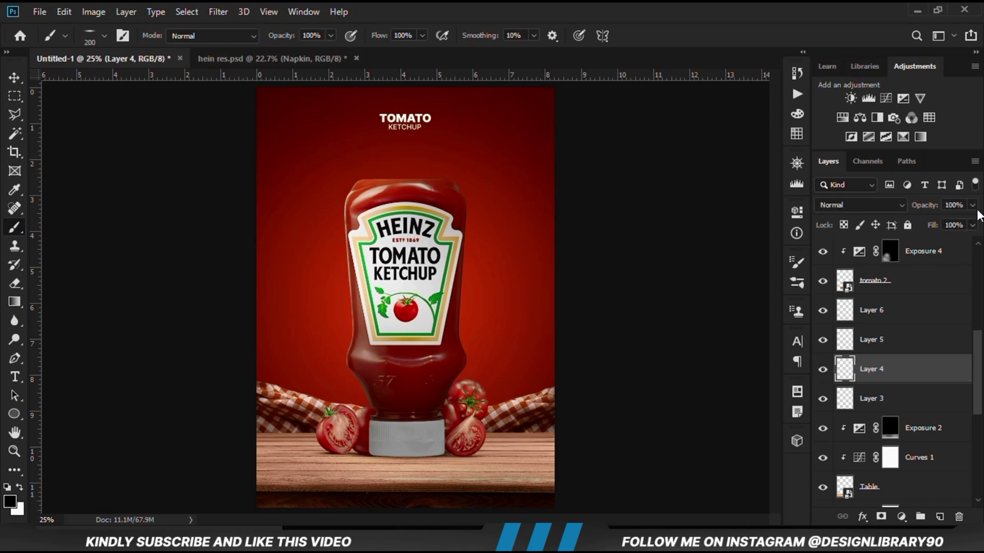
left_click(972, 205)
left_click(898, 408)
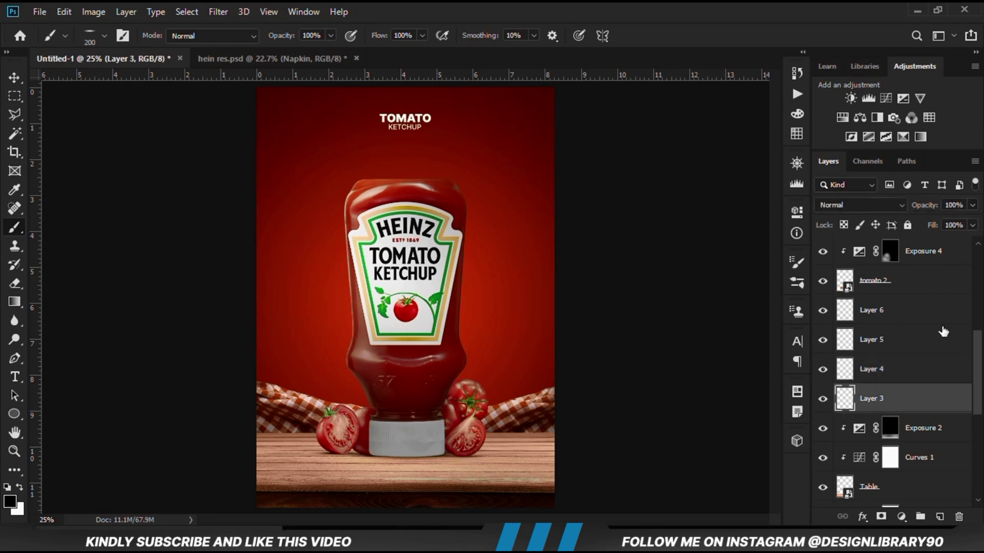
left_click_drag(969, 207, 945, 216)
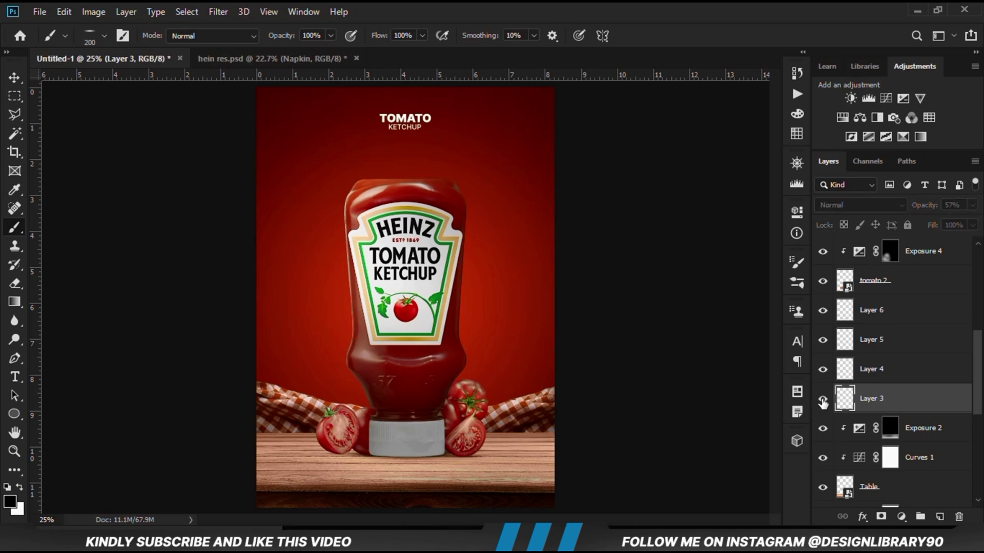
Step: Switch to hein res.psd, show the dark dust-and-light overlay layer, and move it into the Untitled-1 poster document
left_click(14, 77)
left_click(116, 229)
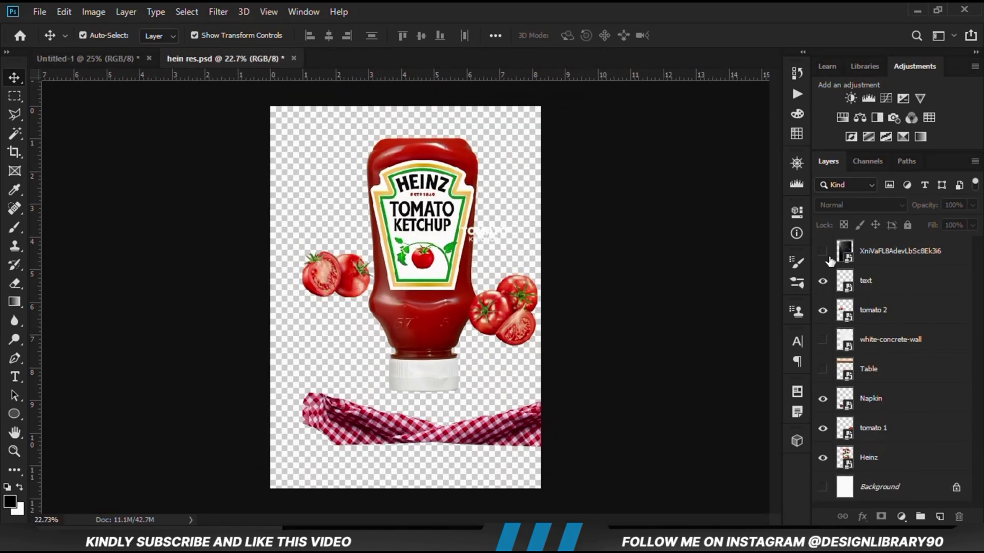
left_click(823, 251)
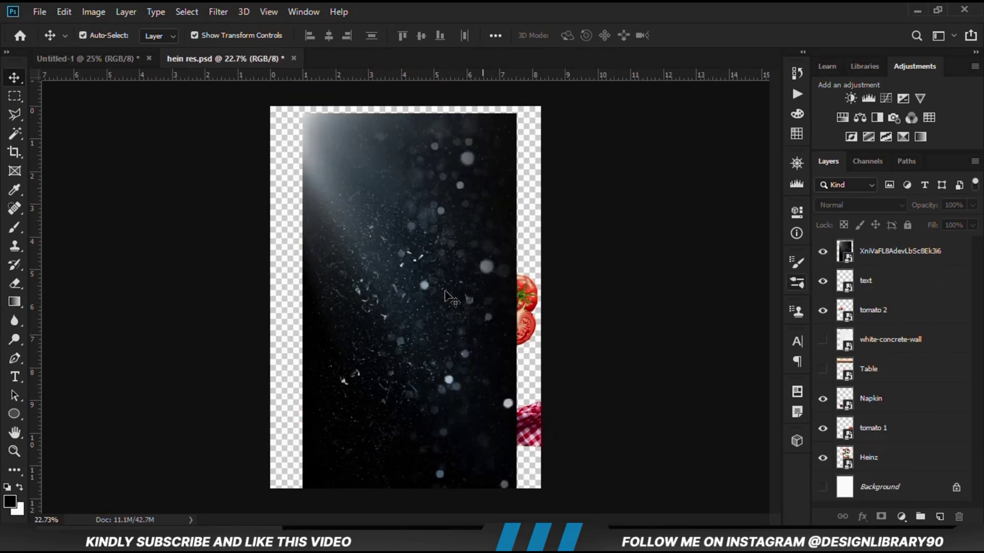
left_click_drag(435, 295, 435, 284)
key("ctrl")
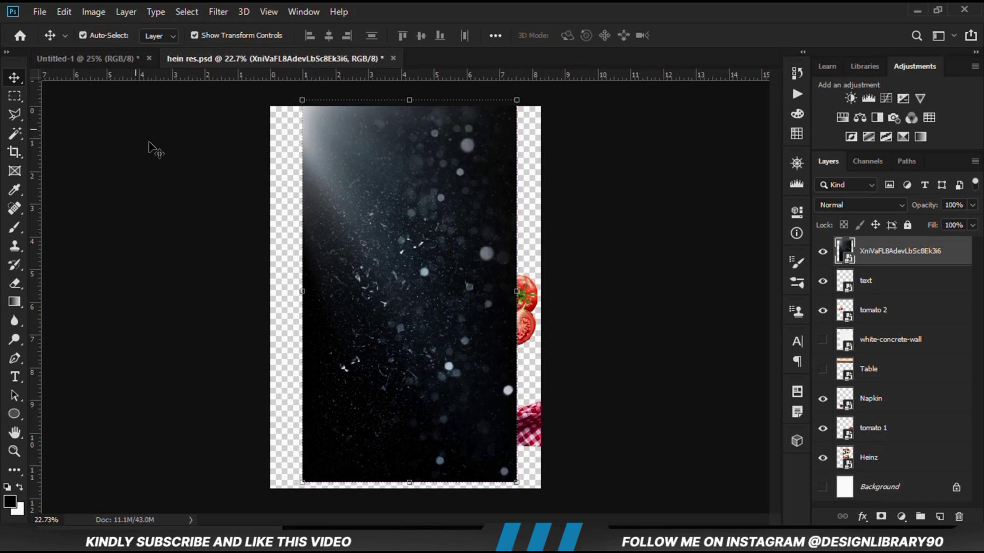
left_click_drag(92, 67, 401, 224)
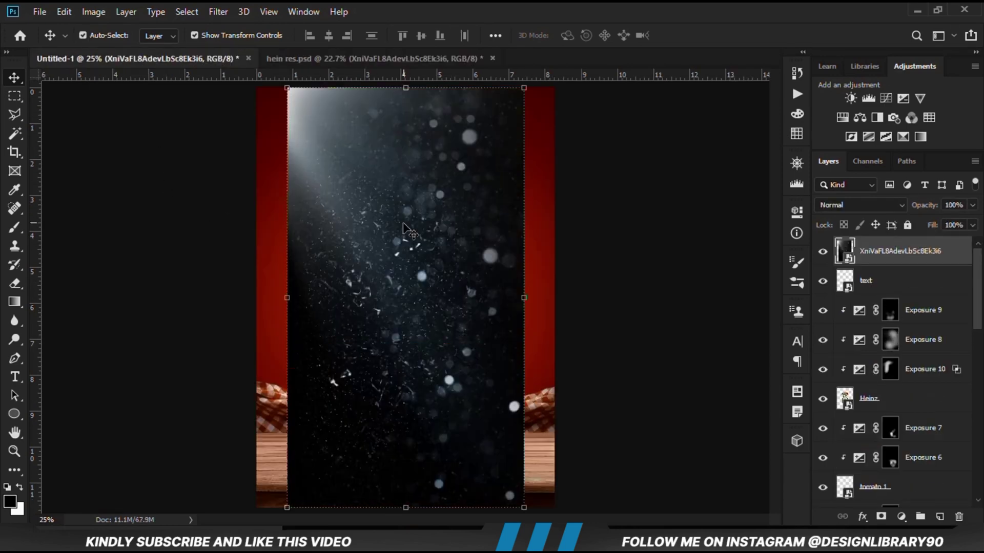
Step: Enlarge and reposition the dust overlay so it covers the whole poster
scroll(402, 224, "down", 2)
key("ctrl+t")
left_click_drag(504, 312, 542, 312)
left_click_drag(438, 298, 408, 310)
left_click_drag(505, 315, 537, 310)
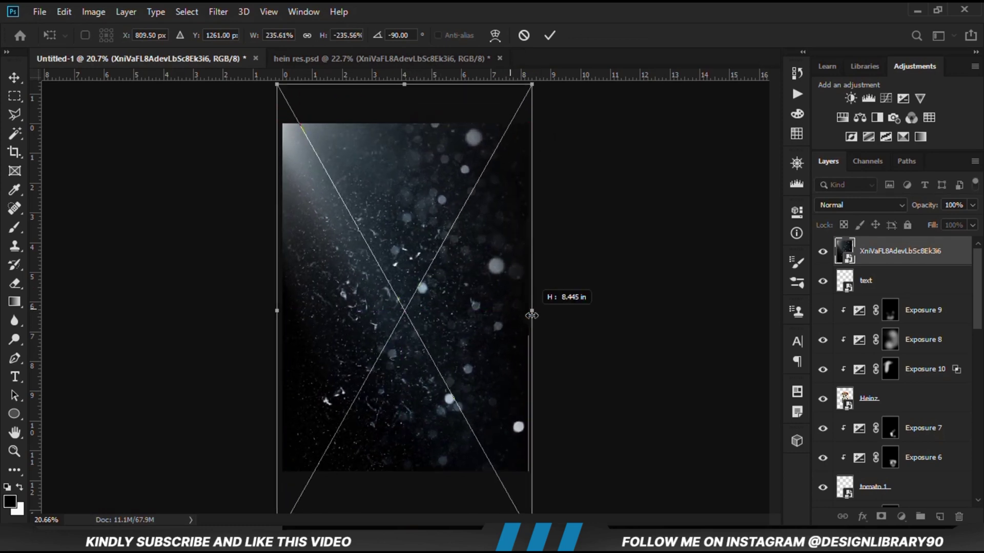
left_click_drag(442, 237, 435, 286)
key("Return")
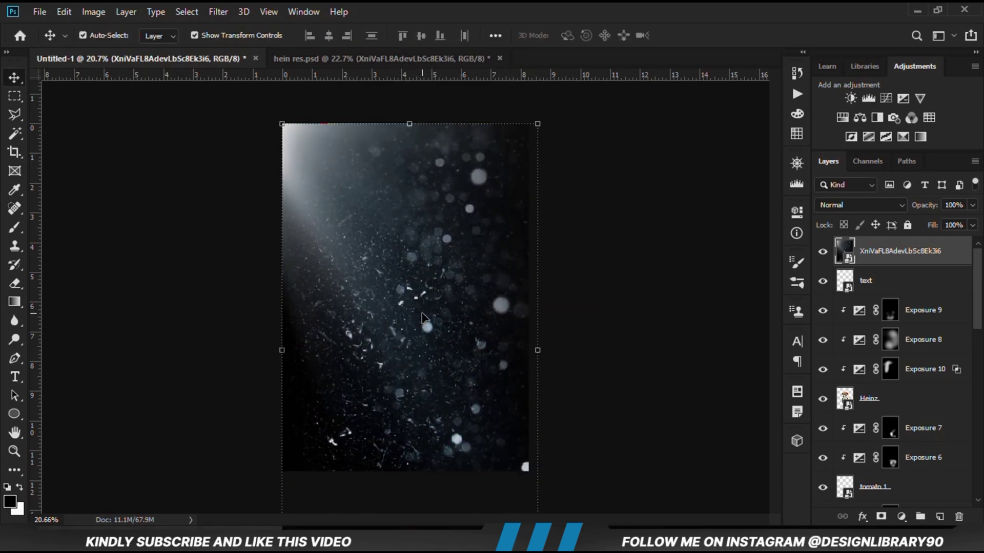
Step: Set the dust overlay's blend mode to Screen and compare the poster with and without it
left_click(822, 253)
left_click(822, 252)
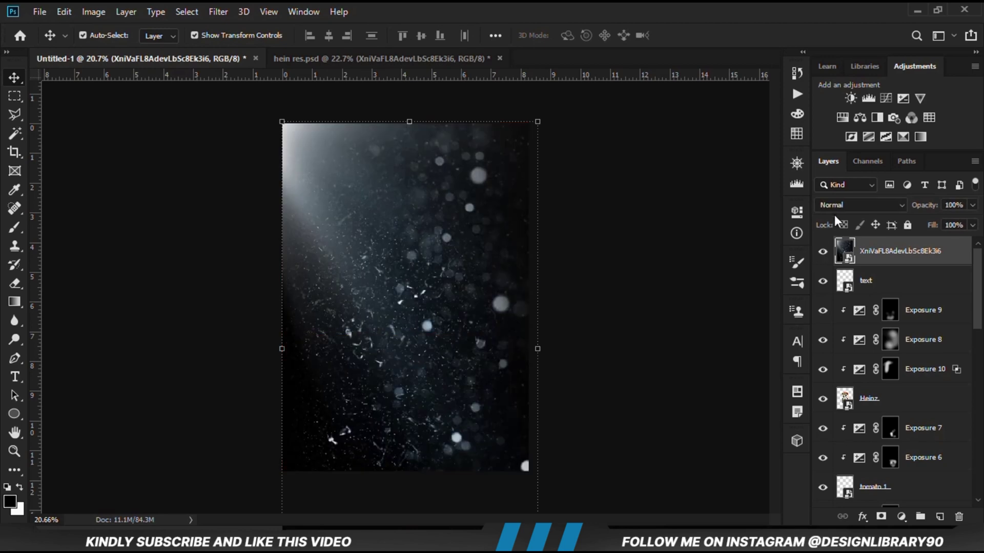
left_click(850, 205)
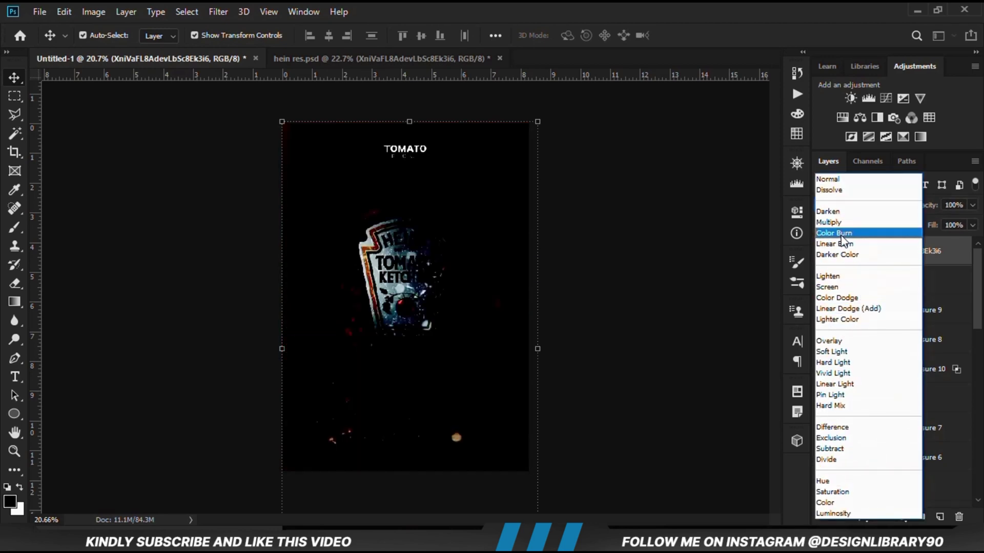
left_click(826, 289)
left_click(822, 252)
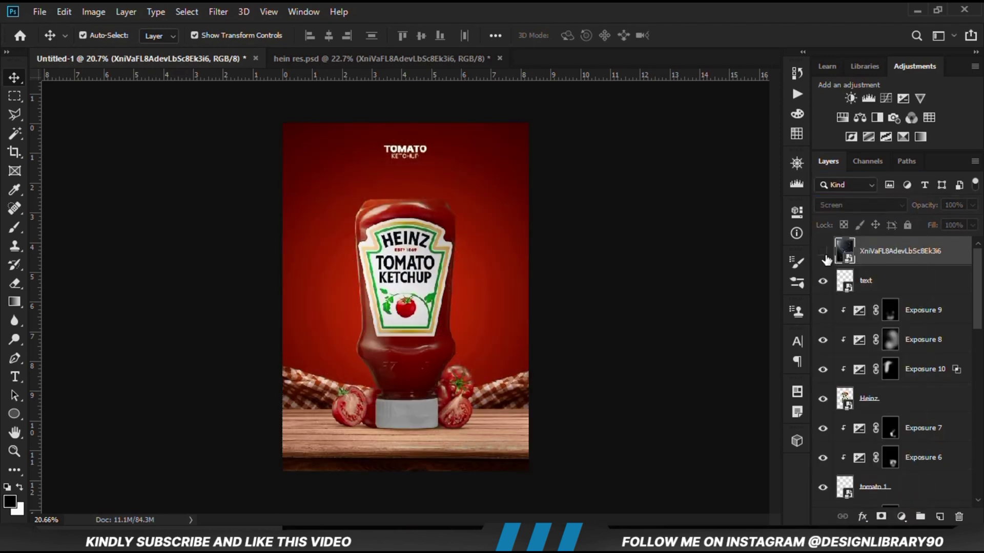
left_click(822, 252)
Step: Clip a Hue/Saturation adjustment to the dust overlay, colorized with hue 6, saturation 62 and lightness -26
left_click(901, 516)
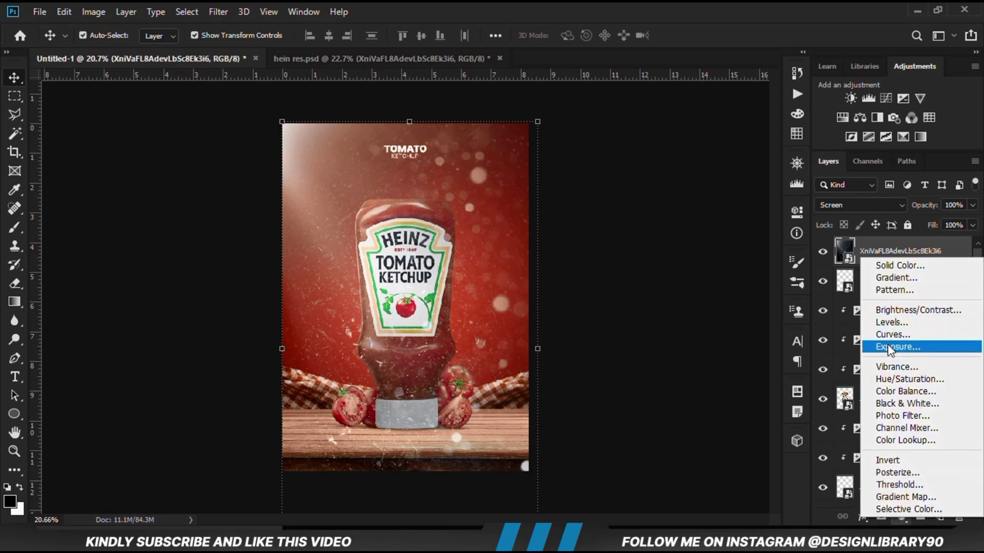
left_click(891, 379)
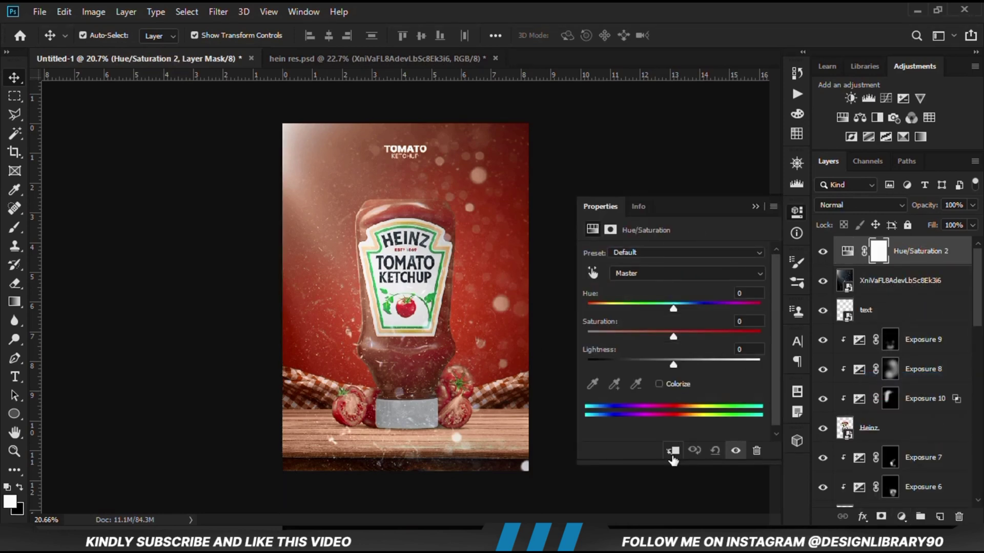
left_click(673, 450)
left_click(659, 384)
left_click_drag(626, 306, 591, 309)
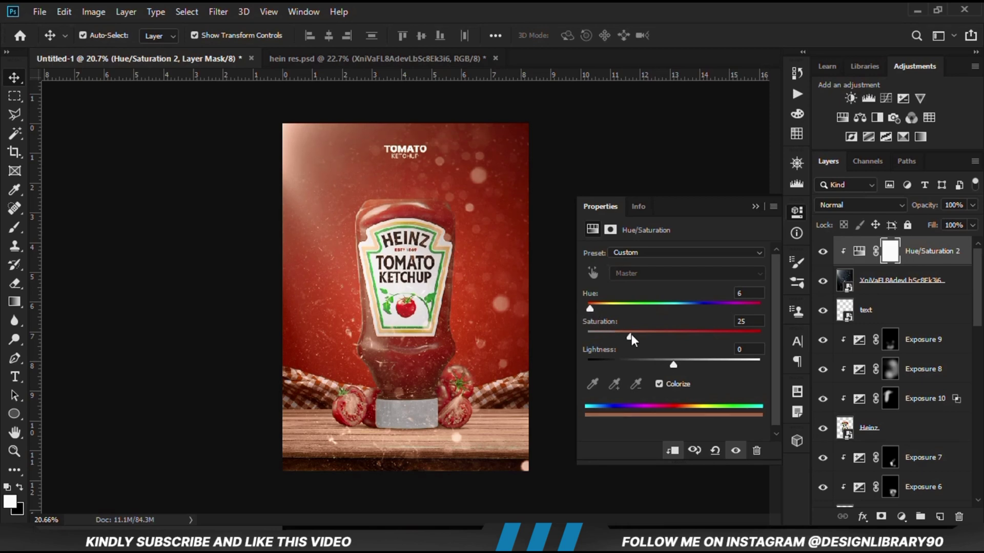
left_click_drag(638, 341, 654, 362)
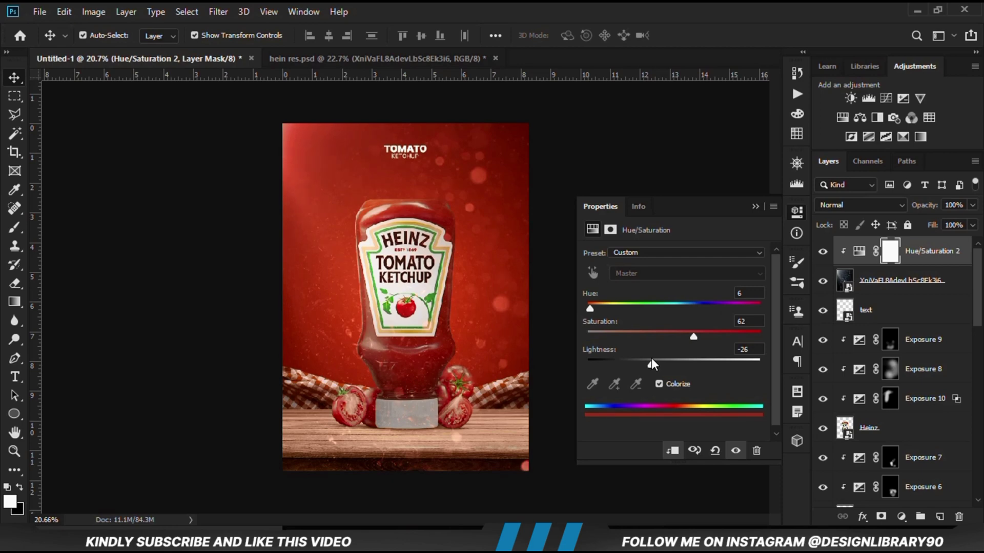
left_click(756, 206)
left_click(823, 251)
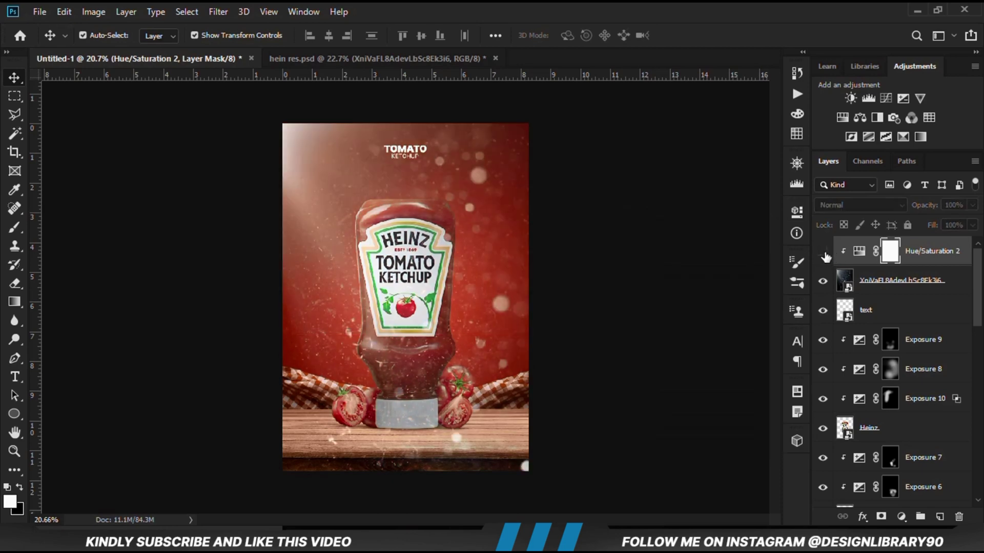
left_click(823, 251)
Step: Add a layer mask to the dust overlay and invert it to hide the whole overlay
left_click(845, 287)
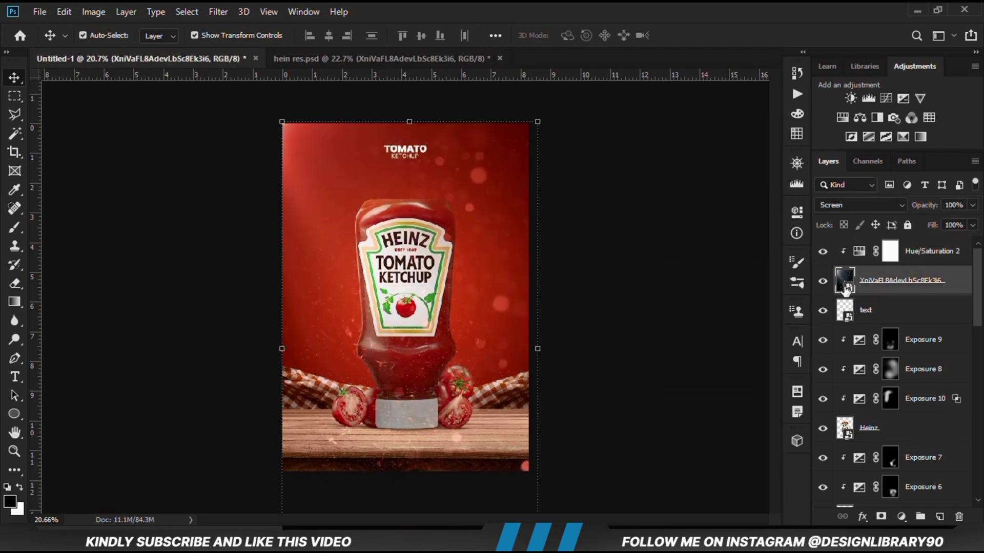
left_click(881, 516)
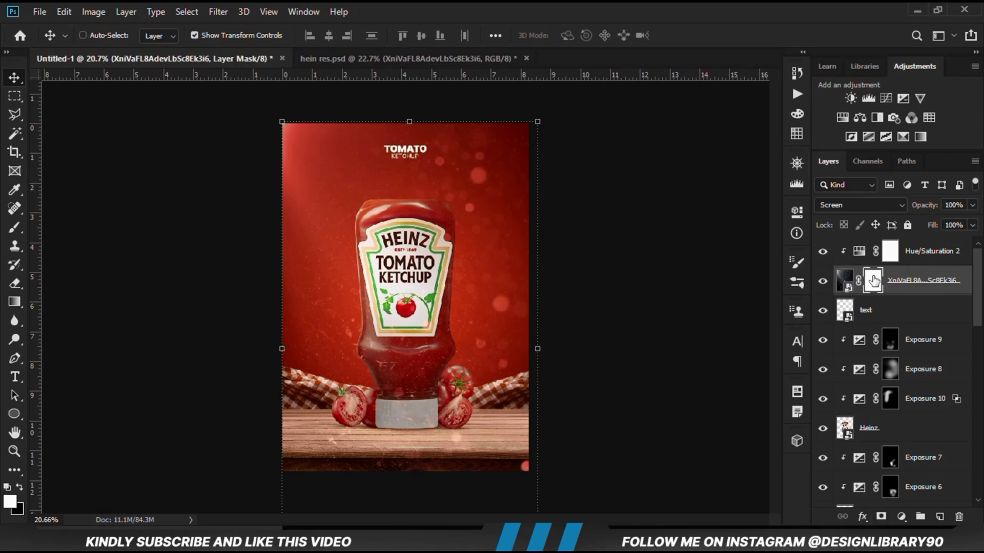
key("ctrl+i")
Step: Set up a fully round brush of 417 px with 0% hardness and 25% opacity
left_click(15, 227)
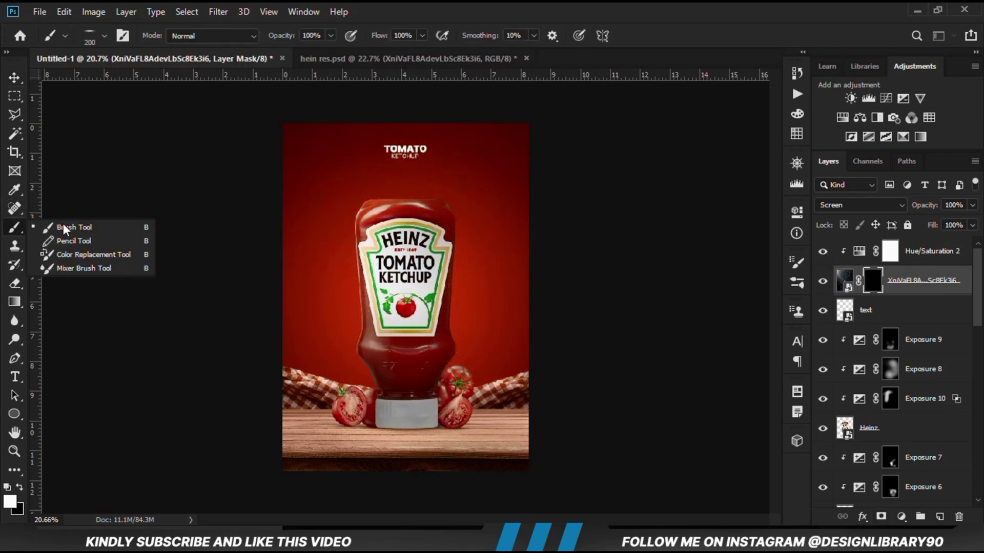
left_click(64, 229)
right_click(336, 204)
left_click_drag(376, 245, 377, 277)
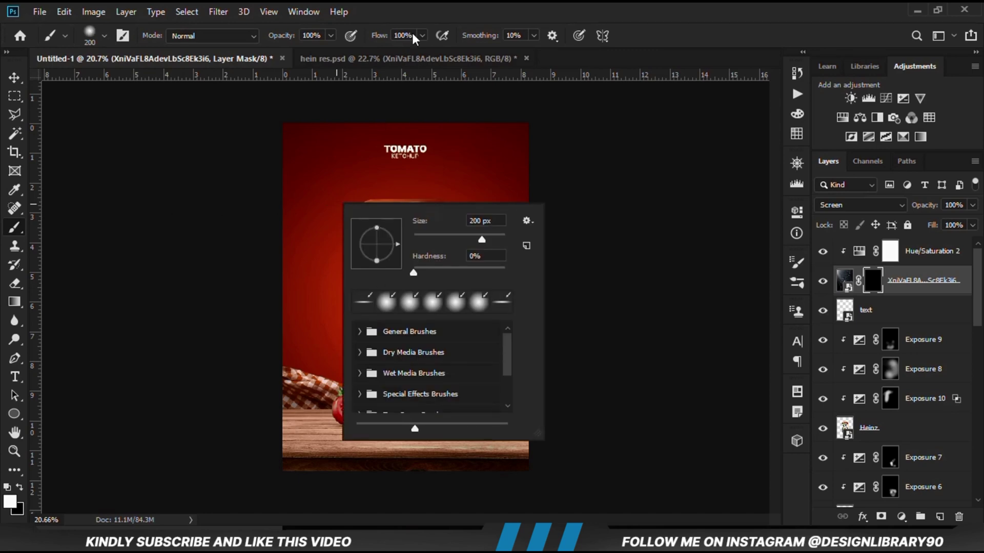
left_click(425, 5)
right_click(381, 188)
left_click_drag(526, 223, 537, 228)
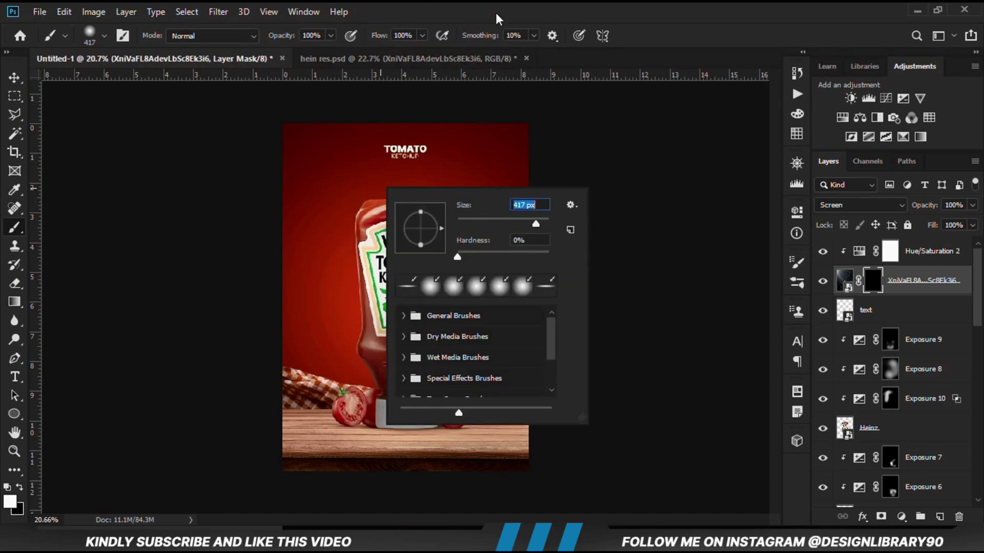
key("Return")
left_click(331, 36)
left_click_drag(332, 51, 291, 52)
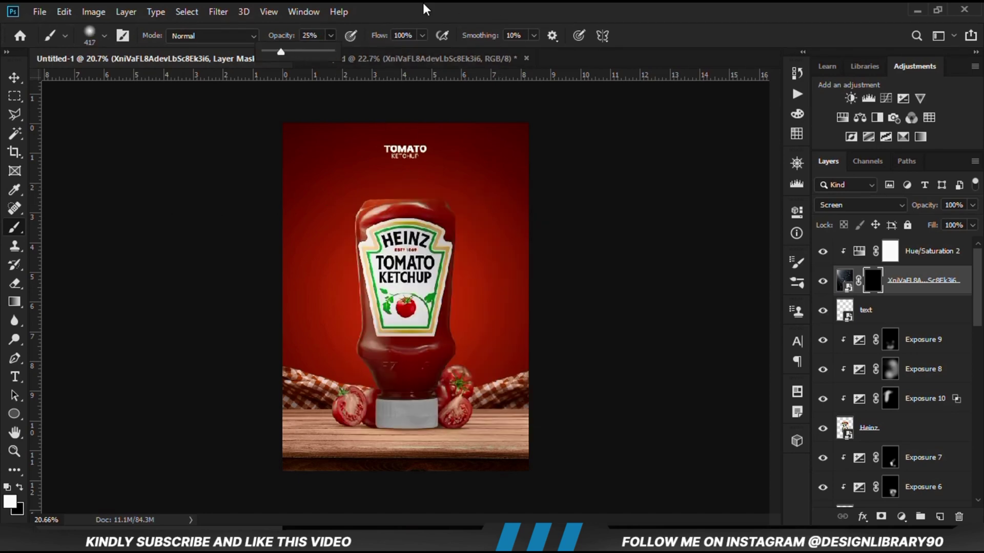
Step: Paint white with a brush enlarged to 1300 px on the dust overlay's mask to reveal it around the upper background, and compare with it hidden
left_click(10, 501)
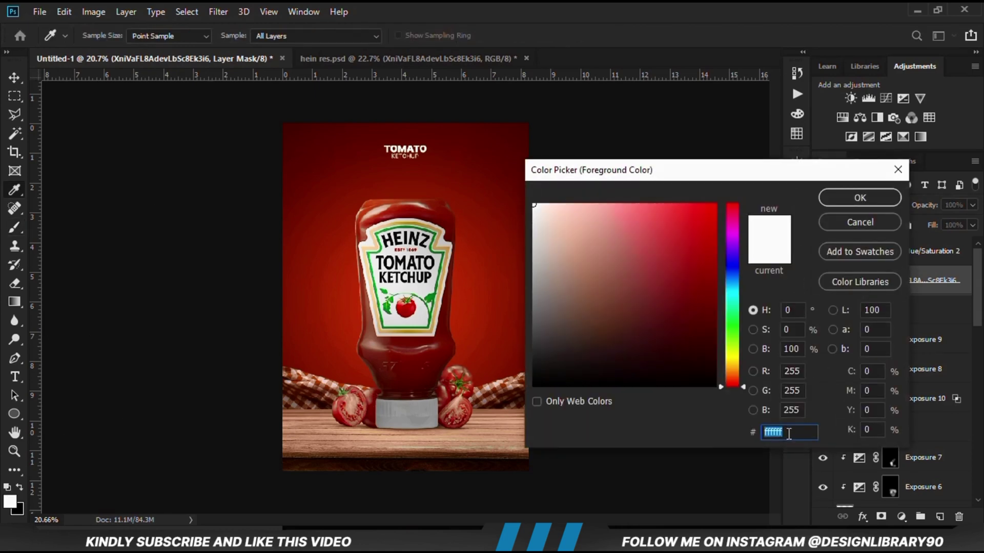
left_click(825, 198)
key("]")
key("]")
key("]")
key("]")
key("]")
key("]")
key("]")
key("]")
key("]")
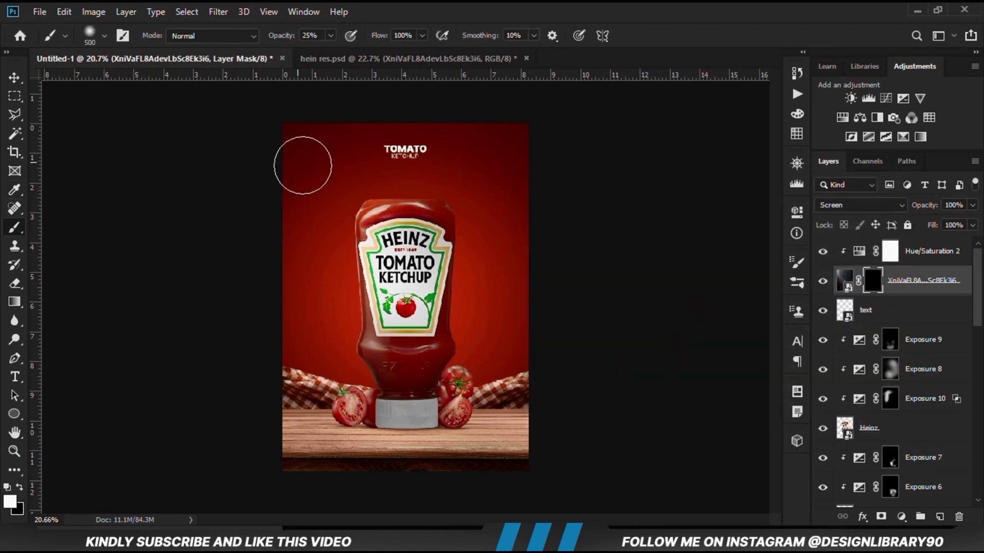
mouse_move(309, 151)
left_mouse_down()
mouse_move(291, 289)
mouse_move(316, 291)
mouse_move(338, 201)
mouse_move(376, 166)
mouse_move(335, 224)
mouse_move(319, 300)
mouse_move(290, 326)
mouse_move(301, 326)
mouse_move(384, 198)
left_mouse_up()
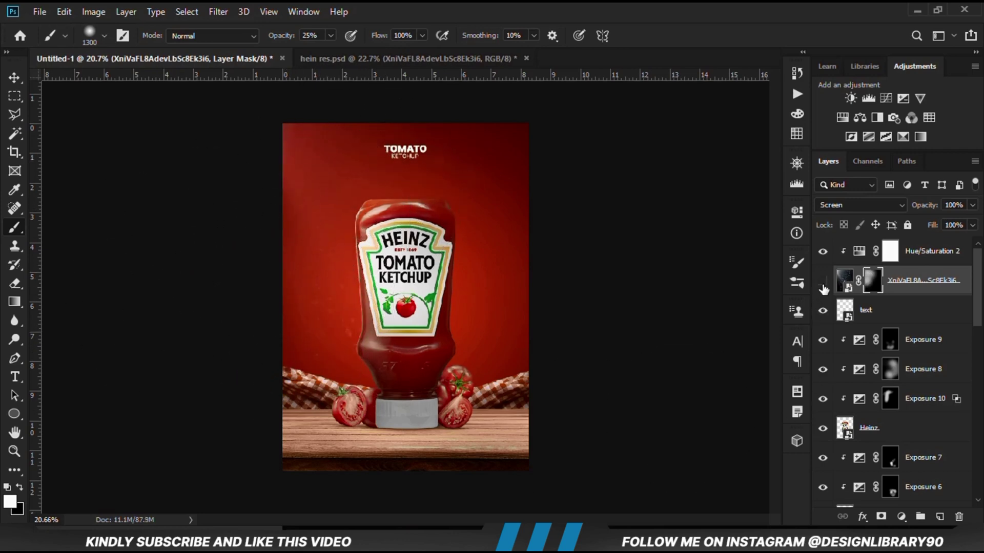
left_click(822, 280)
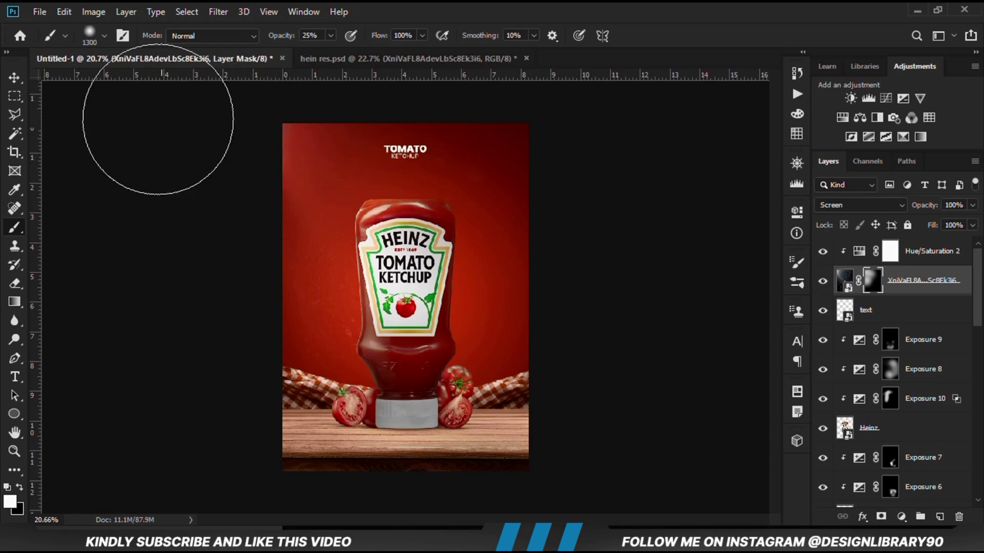
Step: Stamp all visible layers into a new merged layer on top and convert it to a smart object
left_click(14, 77)
left_click(635, 409)
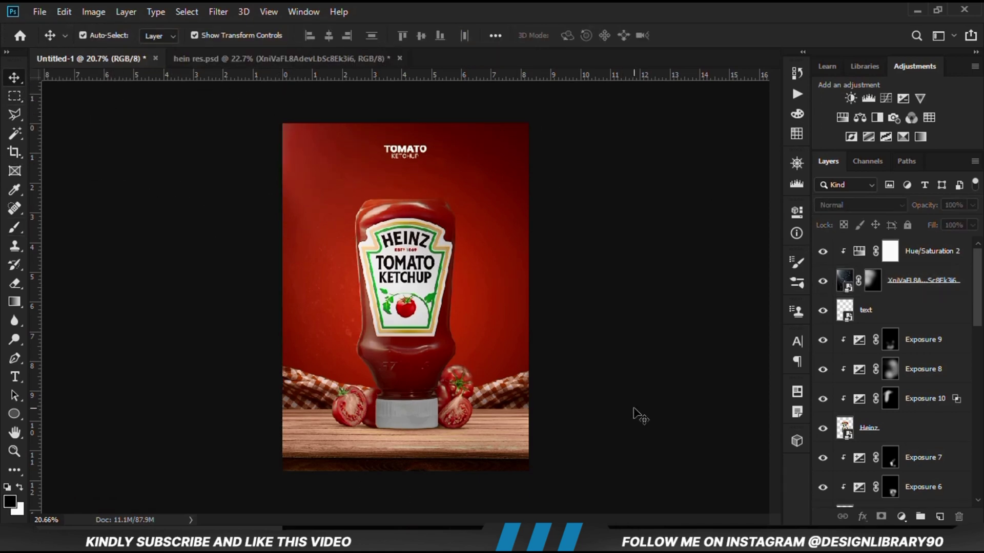
key("ctrl+plus")
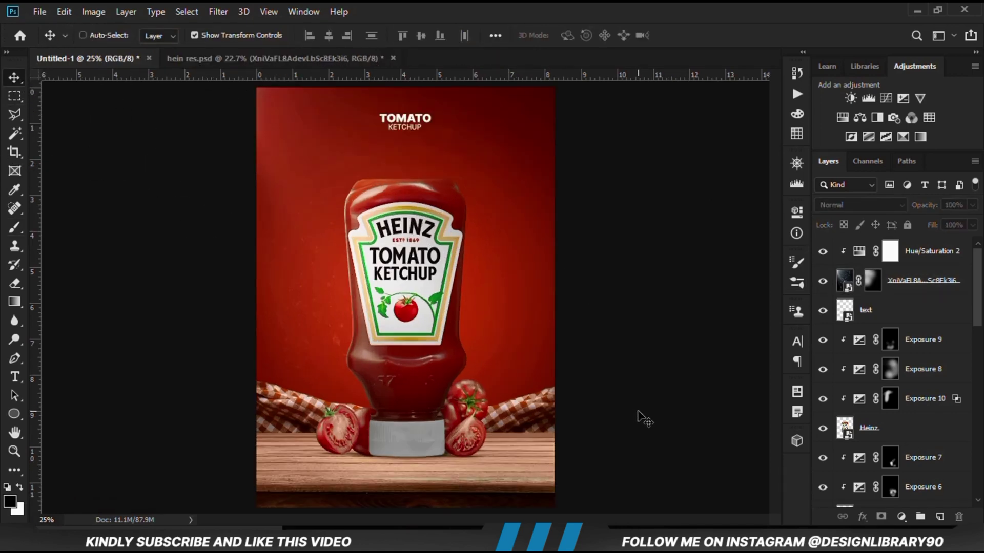
key("ctrl+alt+shift+e")
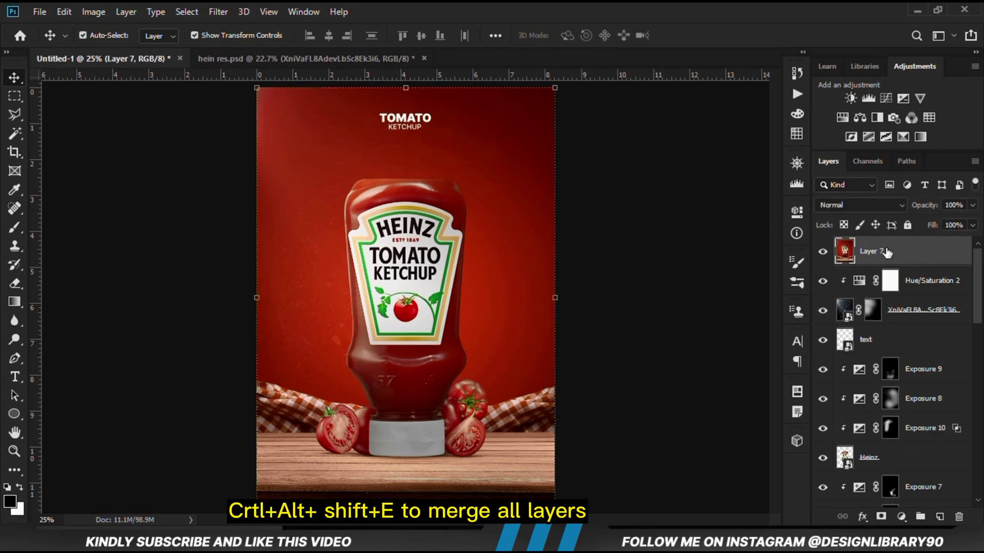
right_click(886, 252)
left_click(728, 200)
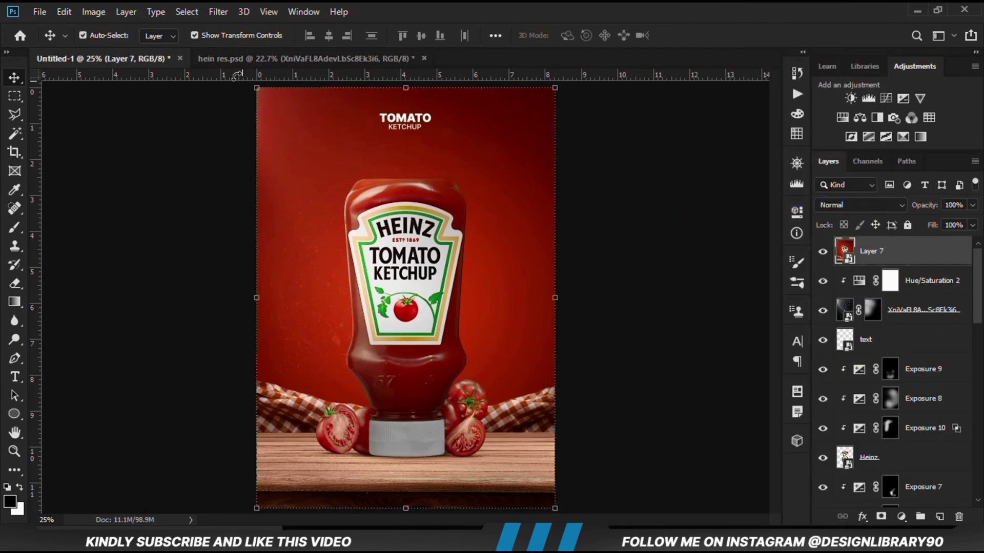
Step: Start a Camera Raw filter on the merged layer with exposure +0.10, contrast +15, highlights +10, shadows -12, whites +10 and blacks -11
left_click(218, 11)
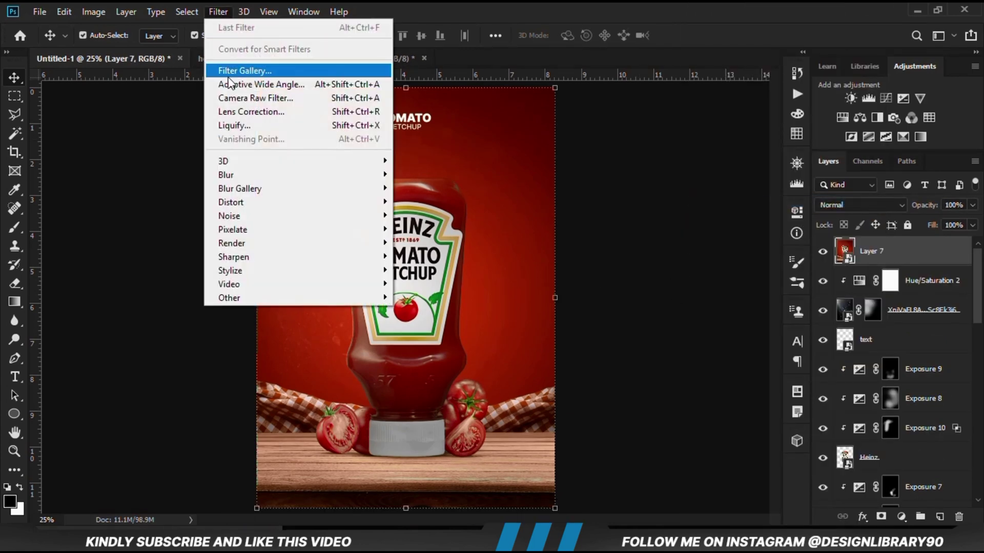
left_click(272, 98)
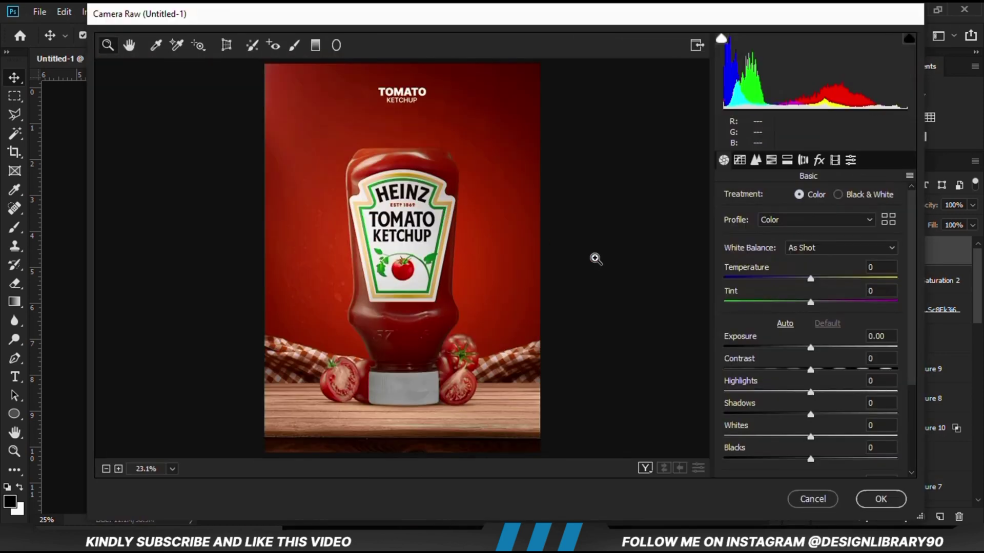
left_click_drag(811, 349, 800, 419)
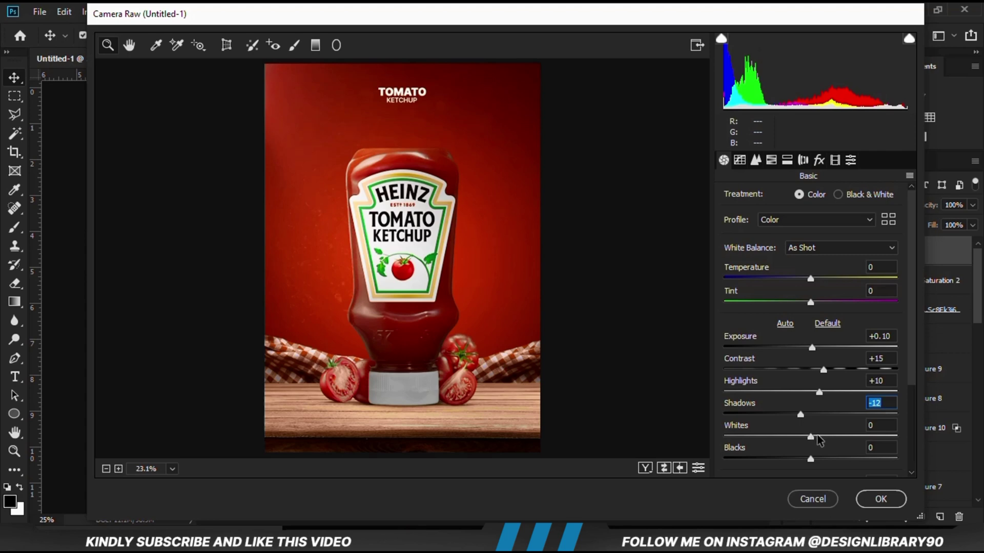
left_click_drag(810, 436, 800, 460)
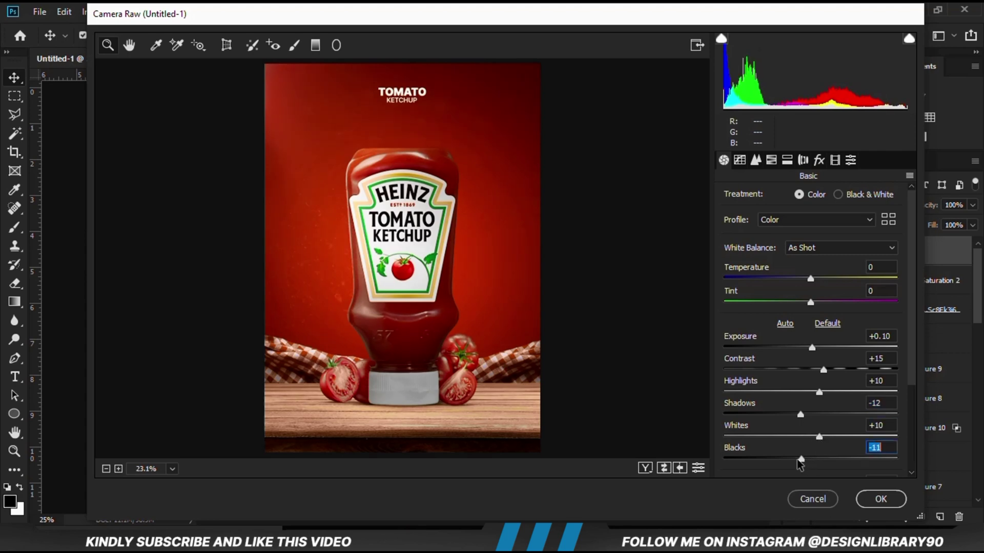
Step: Set the Camera Raw texture to +10 and clarity to +3, and apply the filter
scroll(879, 401, "down", 2)
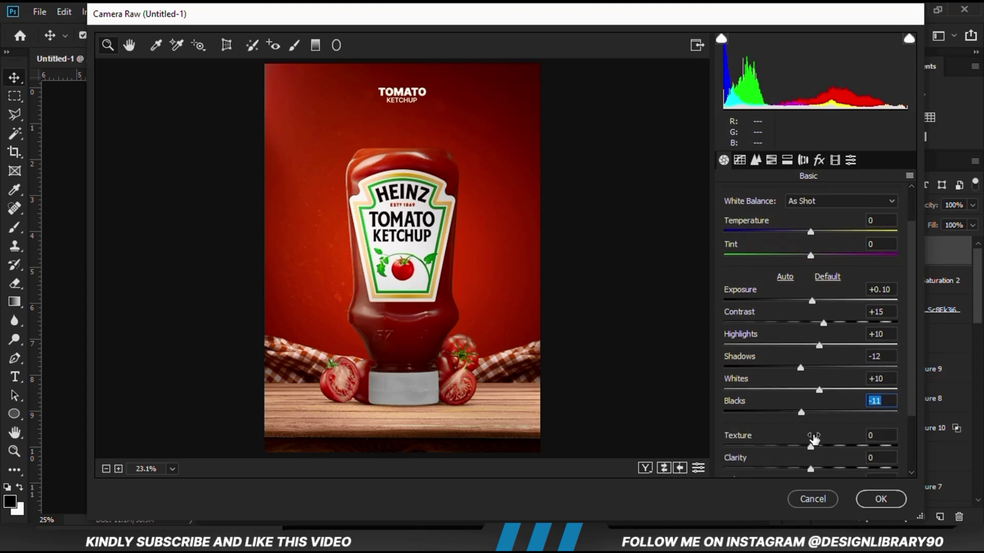
left_click_drag(815, 445, 817, 468)
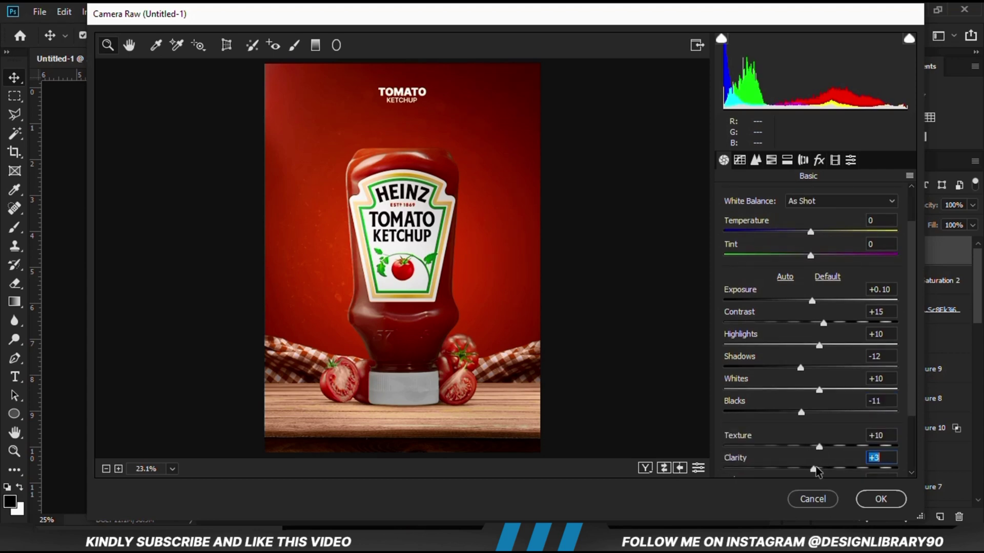
left_click(874, 499)
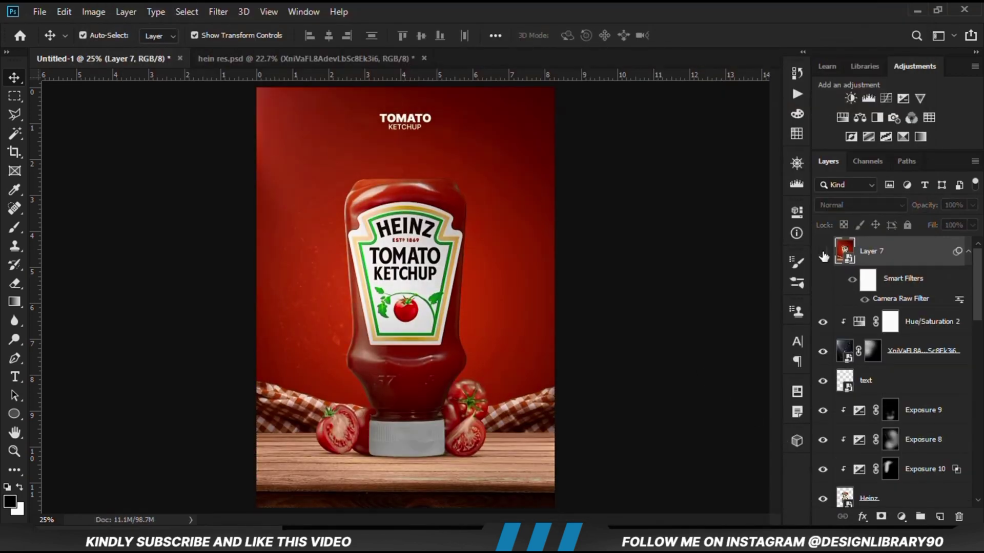